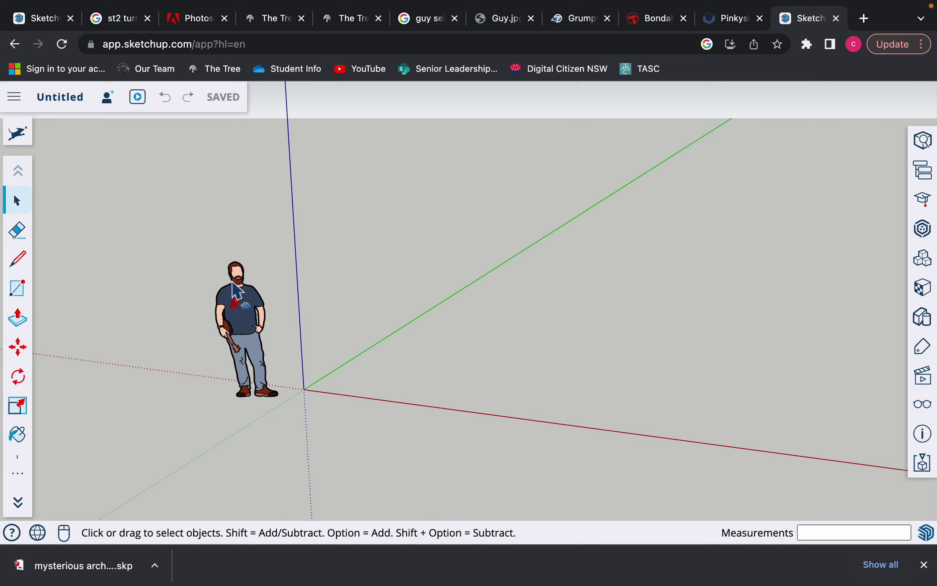
- Create a new untitled model and keep the Select tool active
click(18, 98)
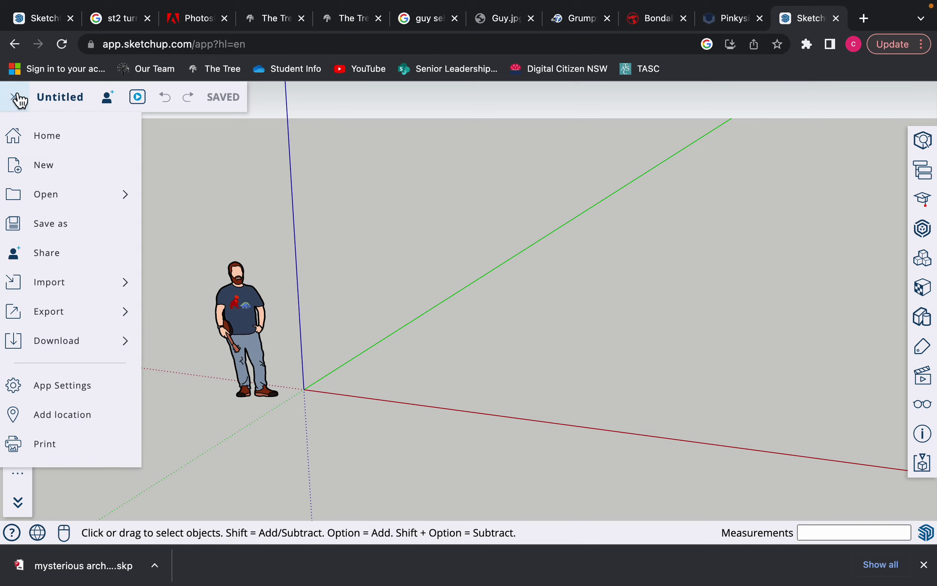
click(65, 175)
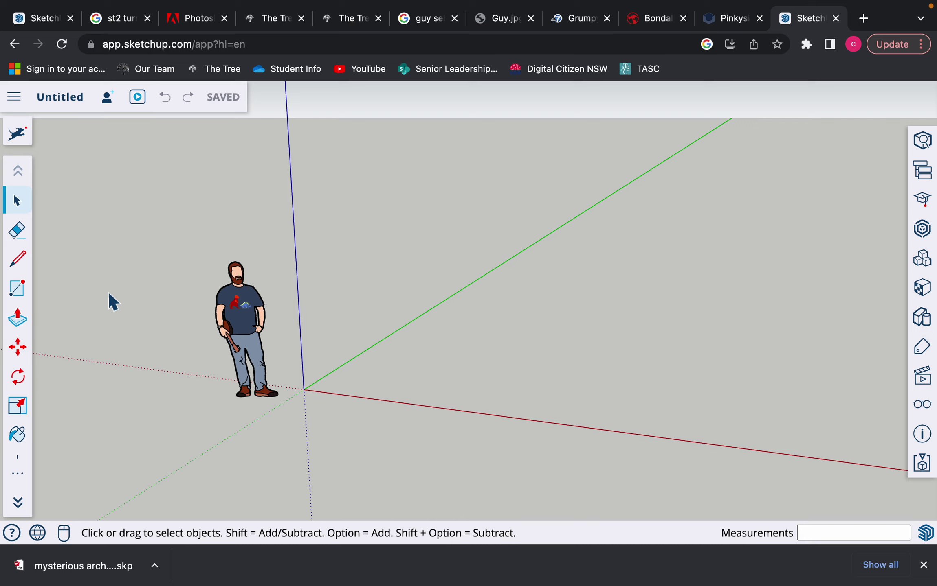
click(18, 290)
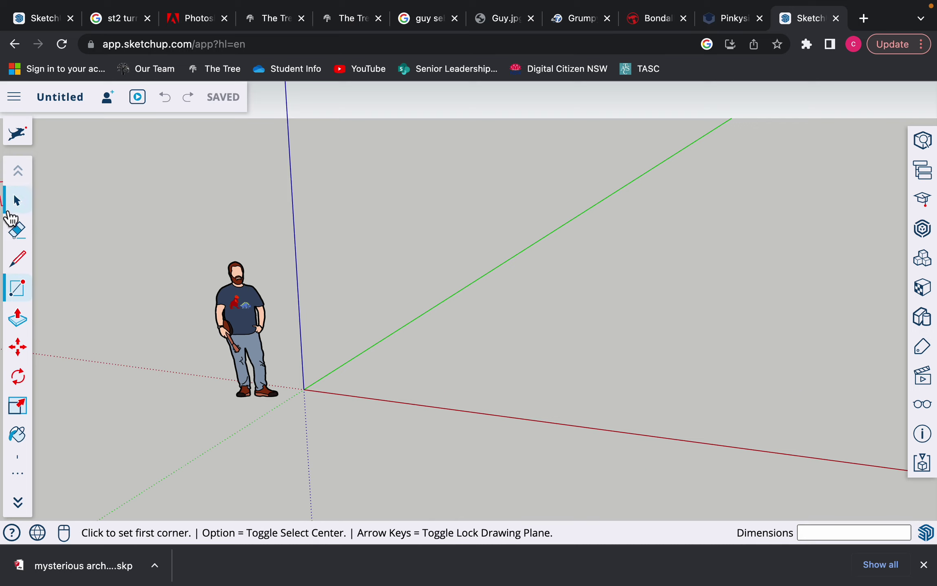
click(17, 202)
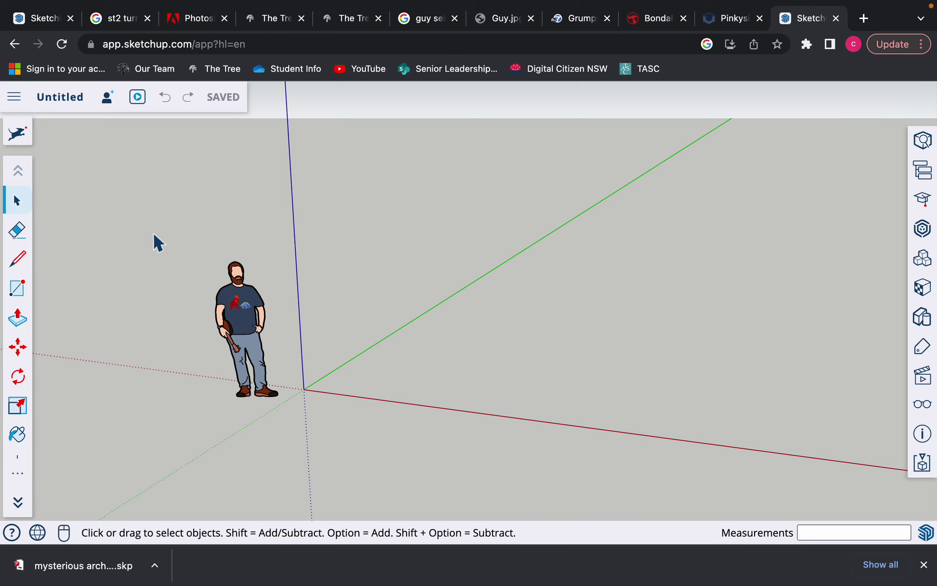
- Select the standing scale figure and examine it and the axes up close, from a distance and from different angles
drag(154, 235, 391, 493)
scroll(458, 444, down, 3)
scroll(458, 438, up, 3)
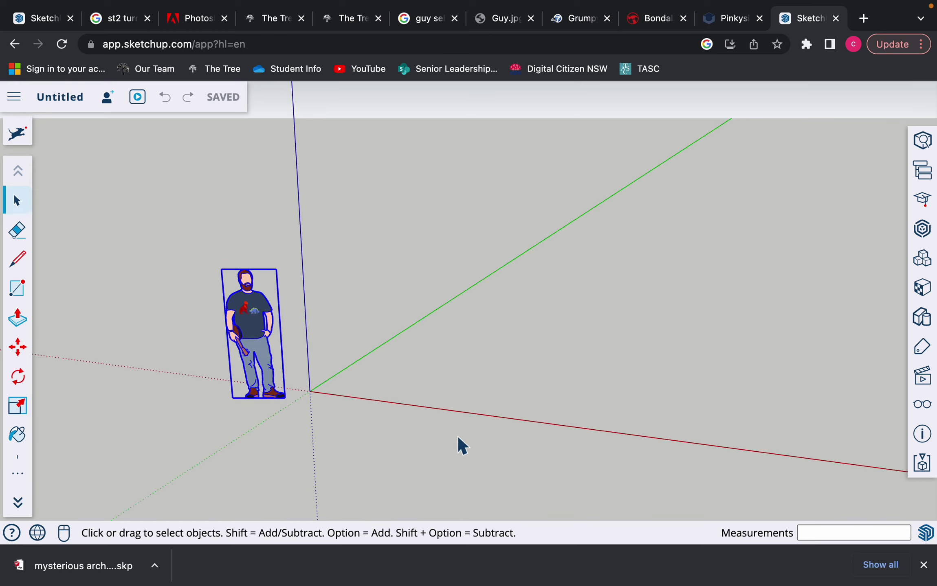
scroll(457, 438, up, 3)
scroll(458, 438, down, 5)
scroll(457, 440, up, 1)
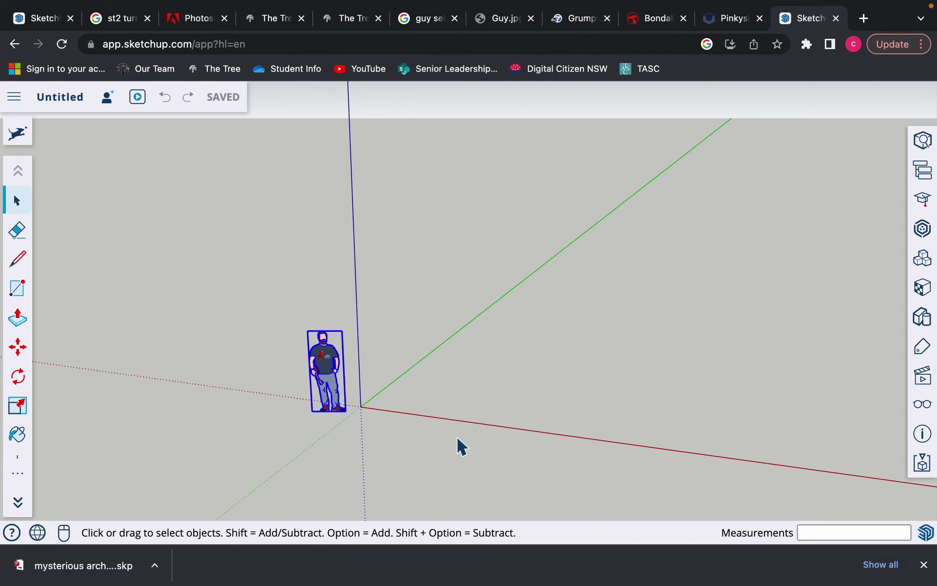
scroll(455, 437, down, 3)
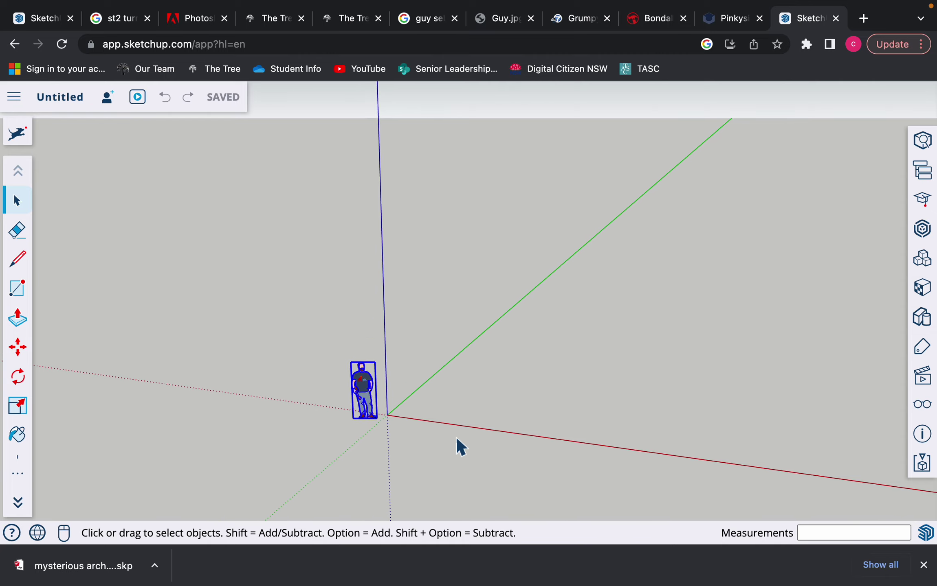
scroll(455, 437, up, 4)
scroll(457, 439, up, 3)
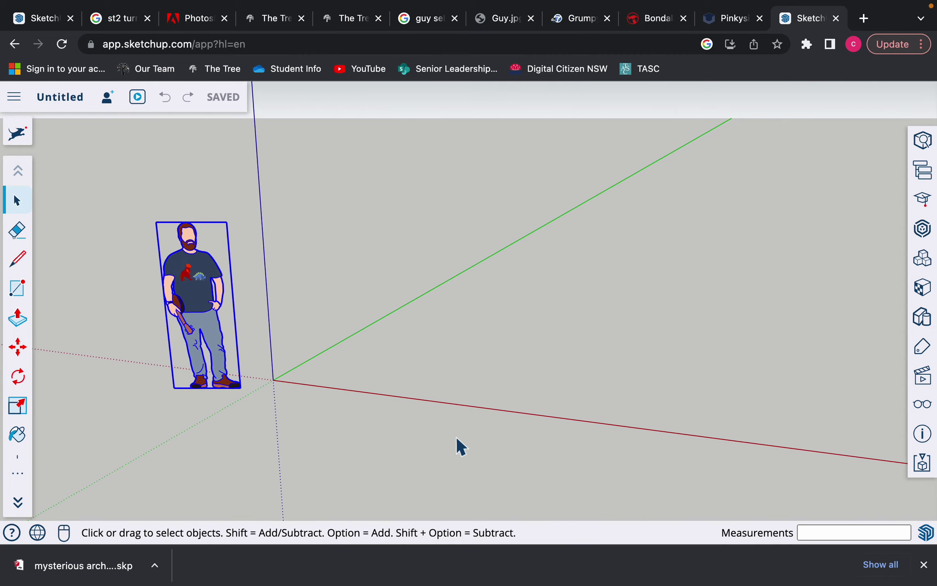
scroll(456, 439, down, 4)
scroll(456, 437, up, 4)
scroll(456, 437, left, 5)
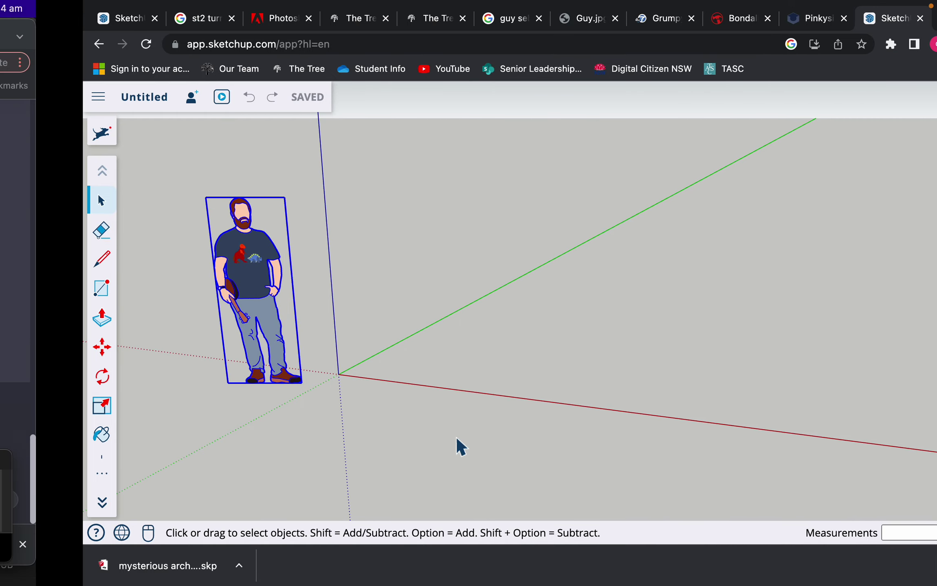
scroll(456, 437, right, 10)
scroll(456, 437, left, 5)
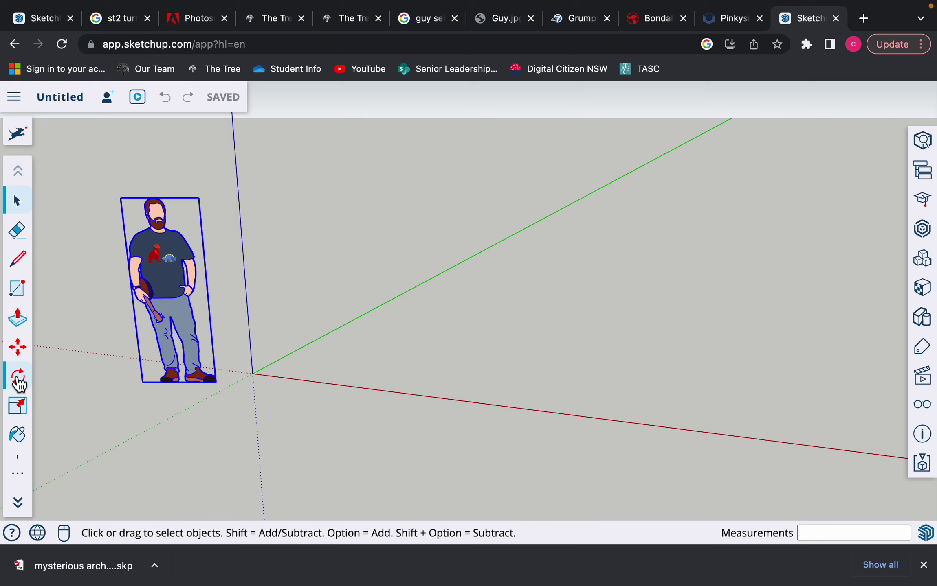
key(o)
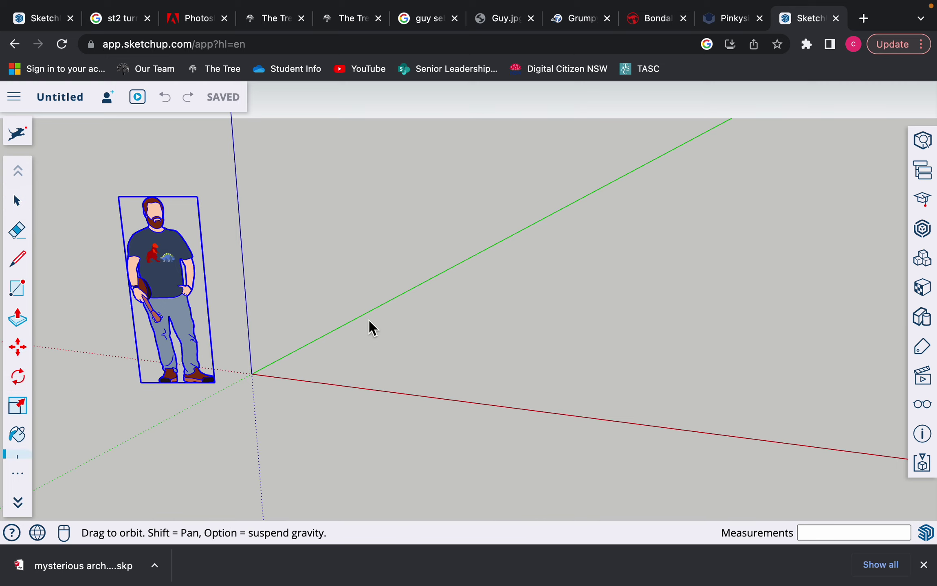
drag(370, 326, 186, 326)
key(space)
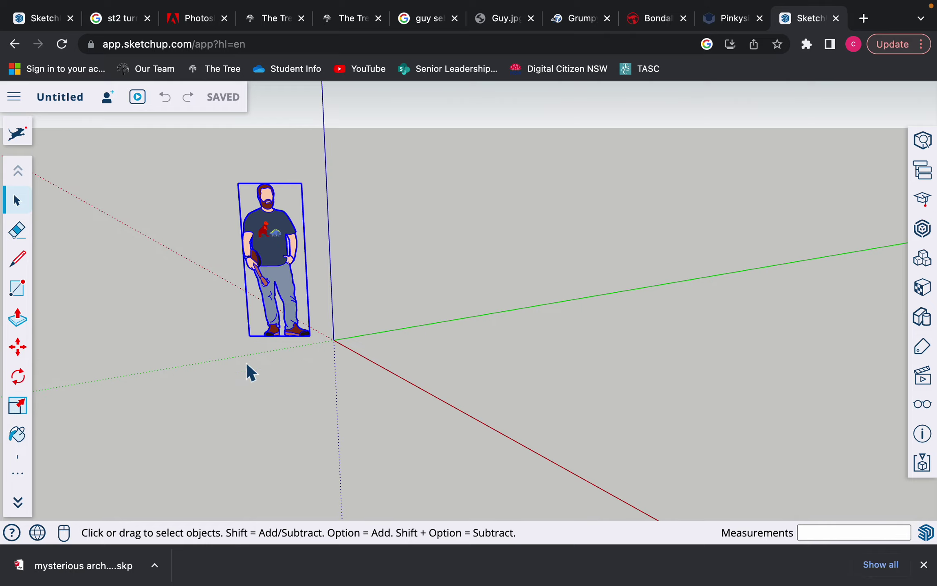
scroll(247, 364, up, 1)
middle_drag(247, 364, 411, 397)
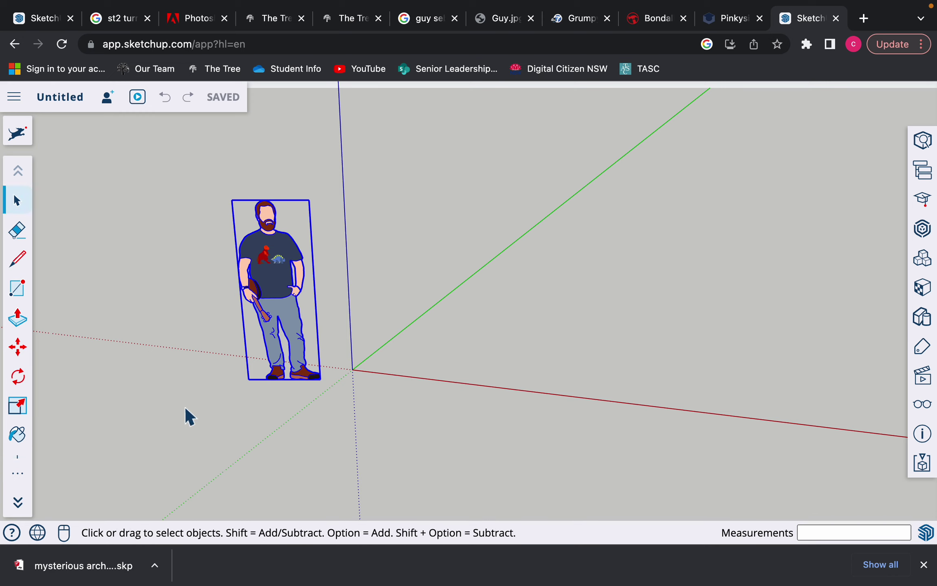
- Draw a 20000 × 30000 mm rectangle on the ground plane with its first corner at the origin
click(18, 290)
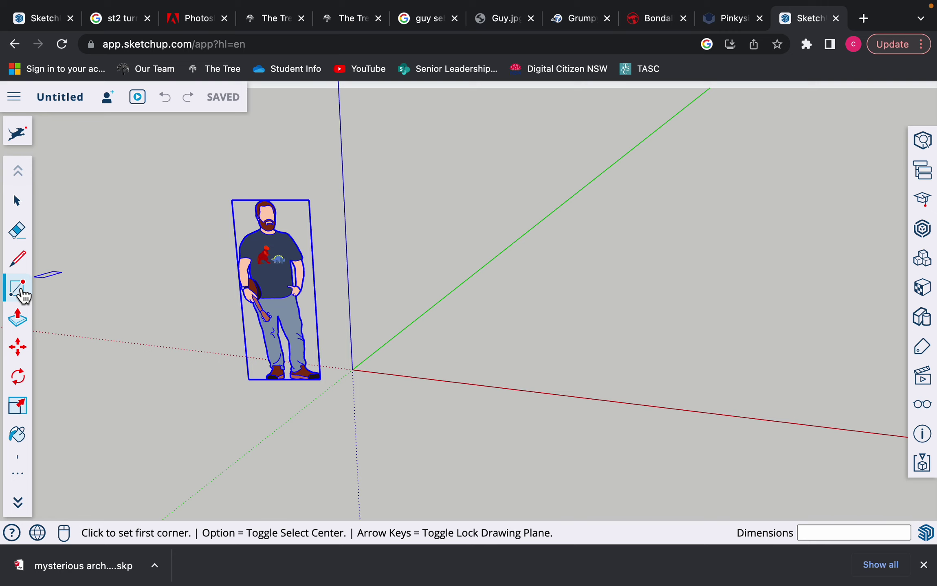
click(353, 369)
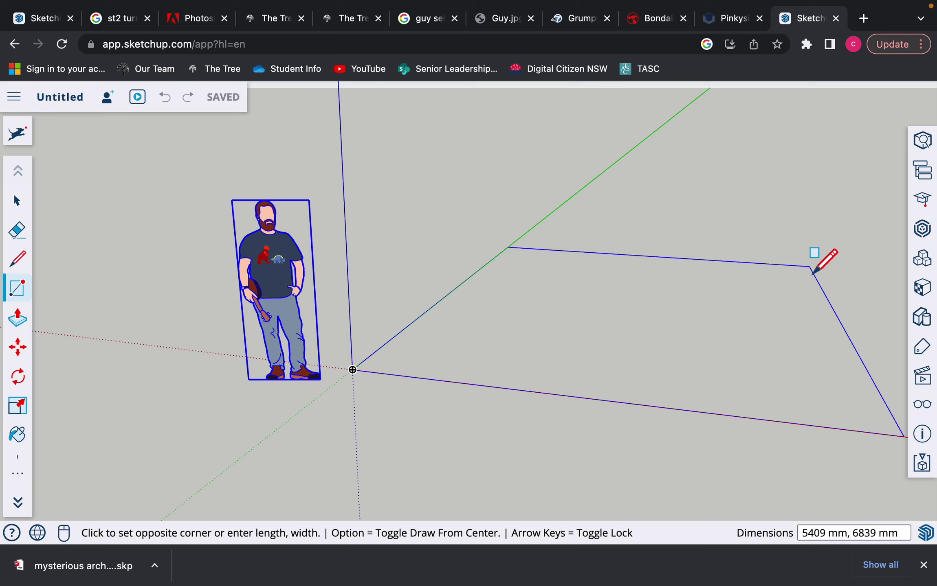
text(21)
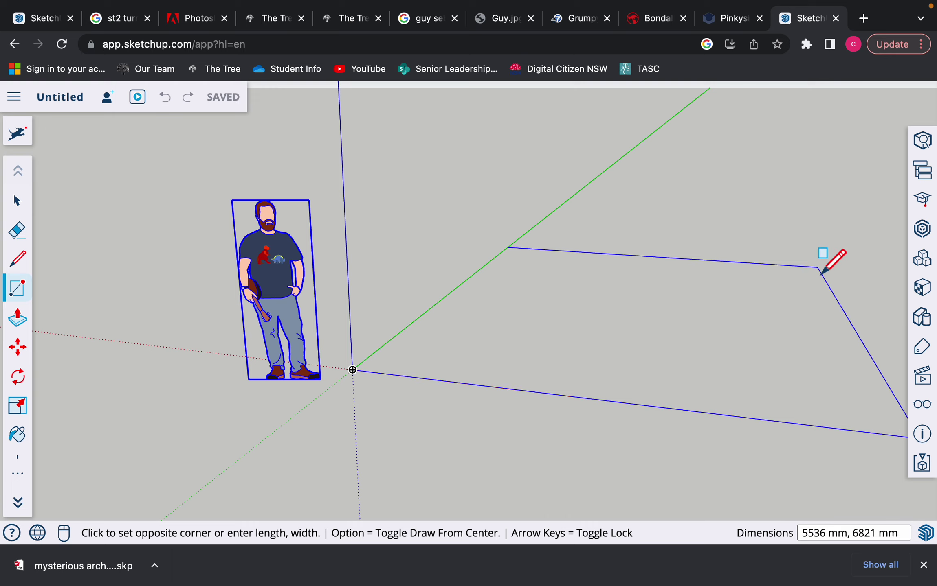
text(30000)
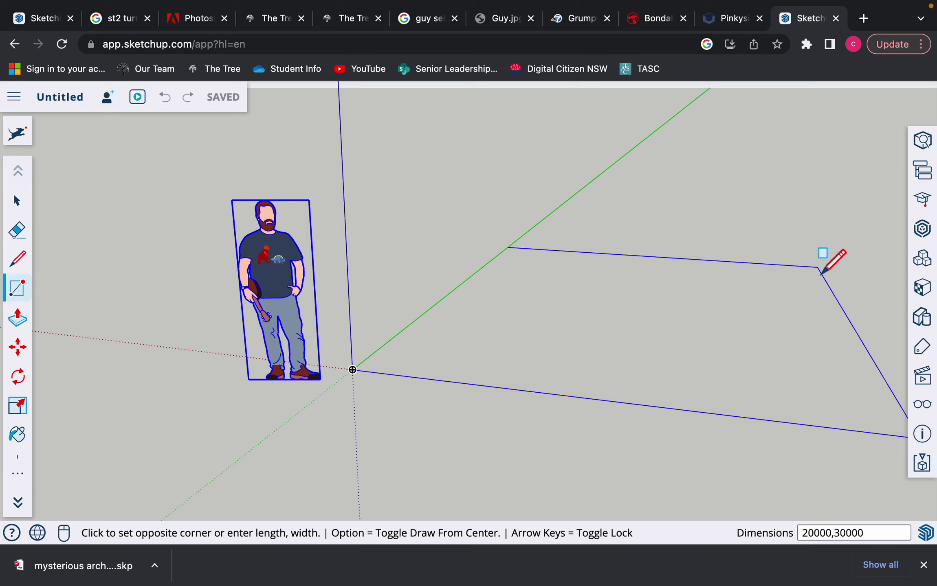
key(Return)
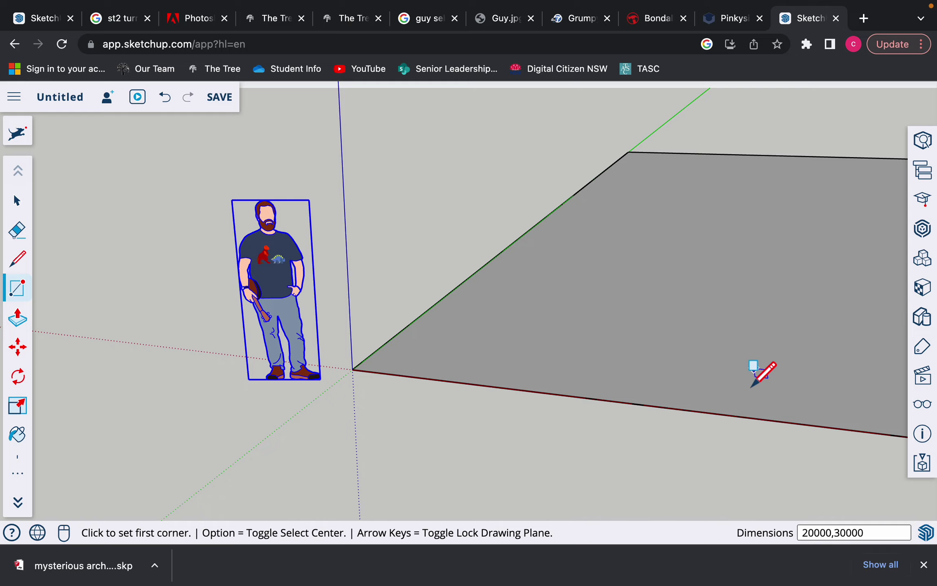
- Examine the whole ground rectangle and its size relative to the scale figure from a raised angle
scroll(679, 363, down, 10)
scroll(672, 363, down, 2)
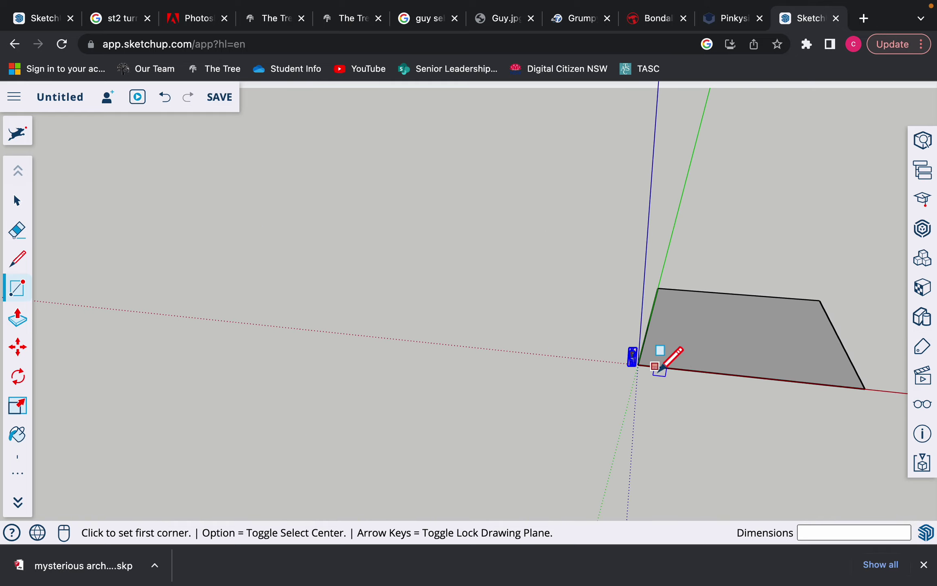
middle_drag(668, 362, 503, 398)
key(r)
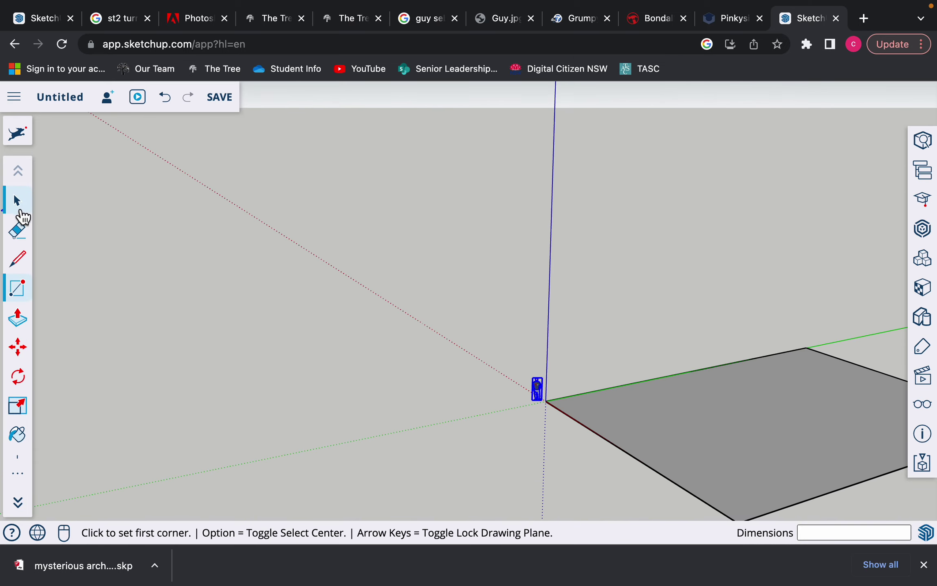
click(17, 203)
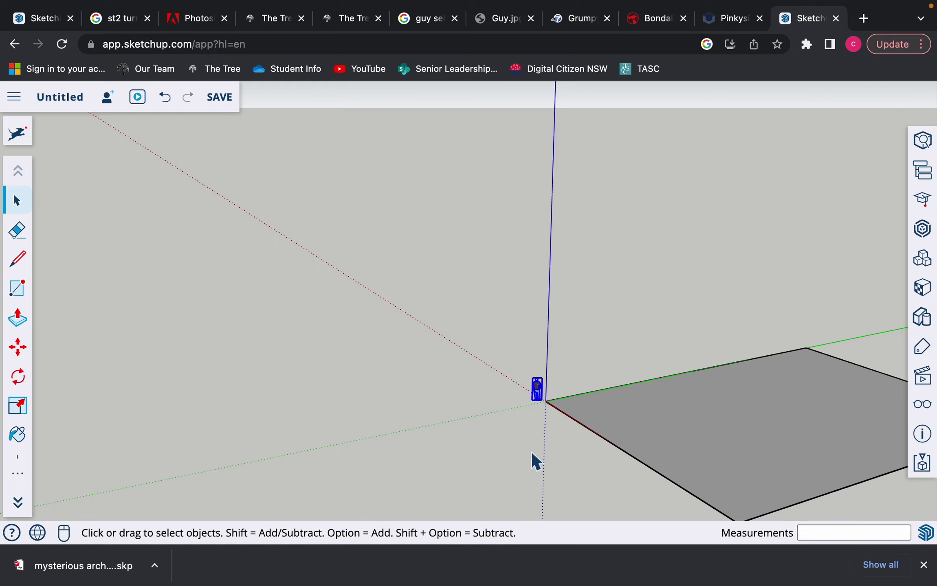
scroll(533, 452, down, 3)
middle_drag(564, 455, 287, 330)
scroll(380, 343, up, 5)
shift+middle_drag(380, 343, 456, 414)
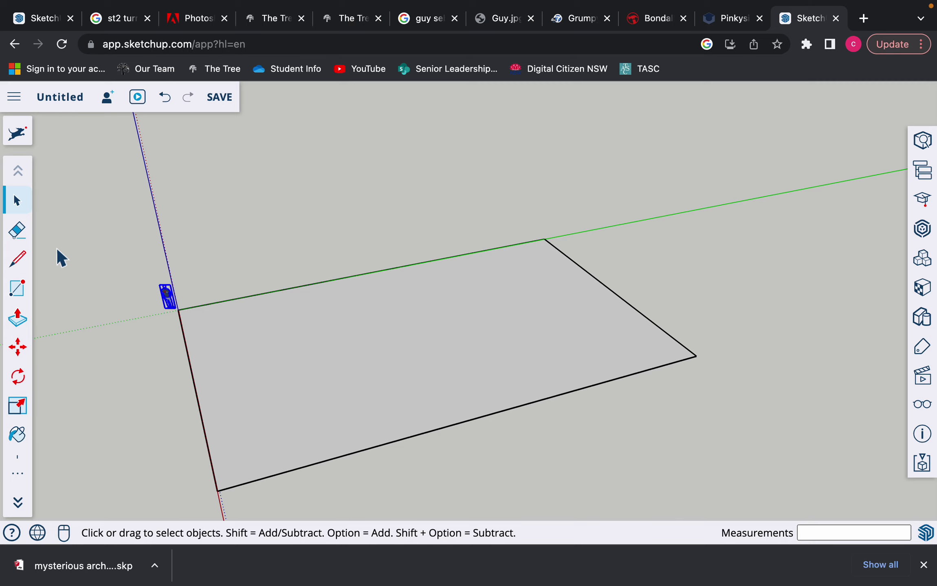
- Draw a 5000 mm line inward from the midpoint of the rectangle's short edge, then a 10000 mm line across to the long edge
click(17, 259)
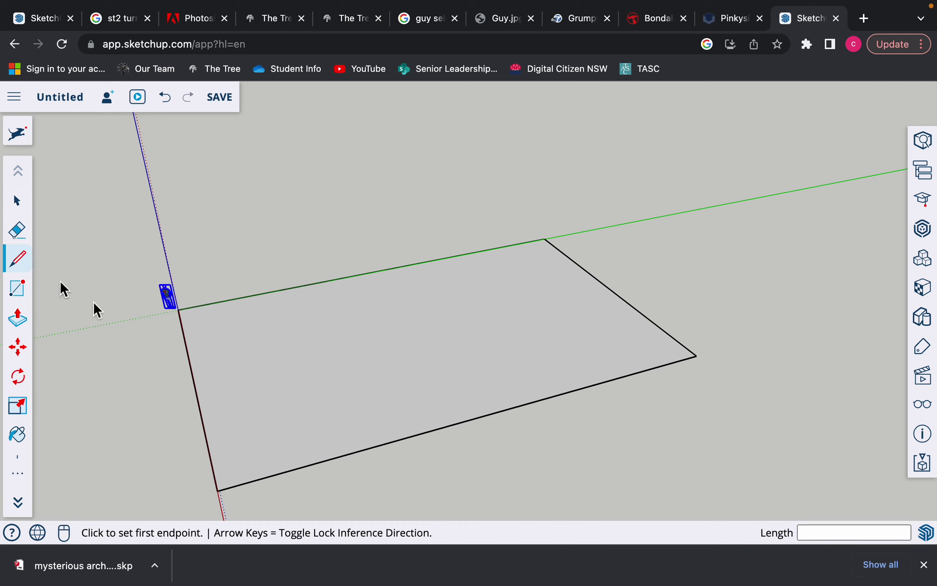
click(195, 385)
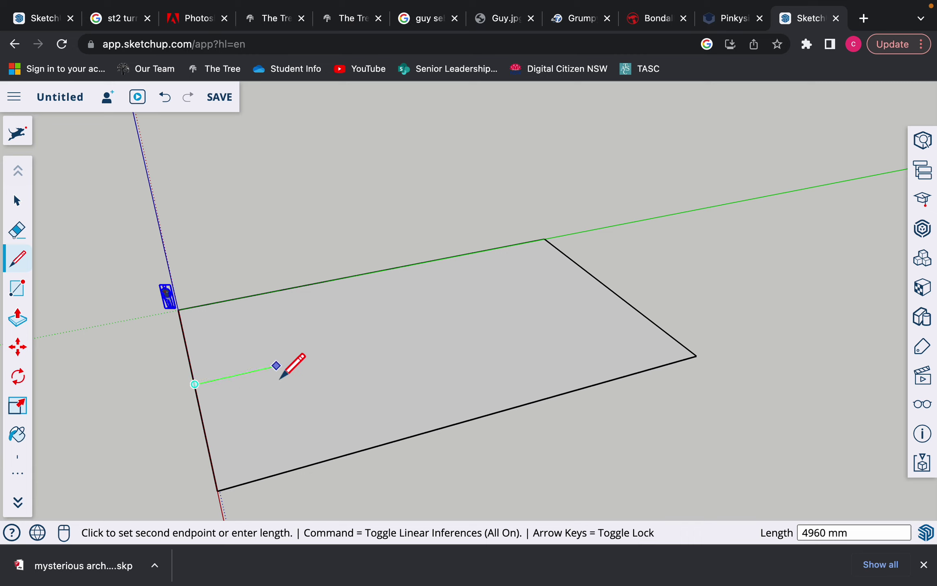
text(50)
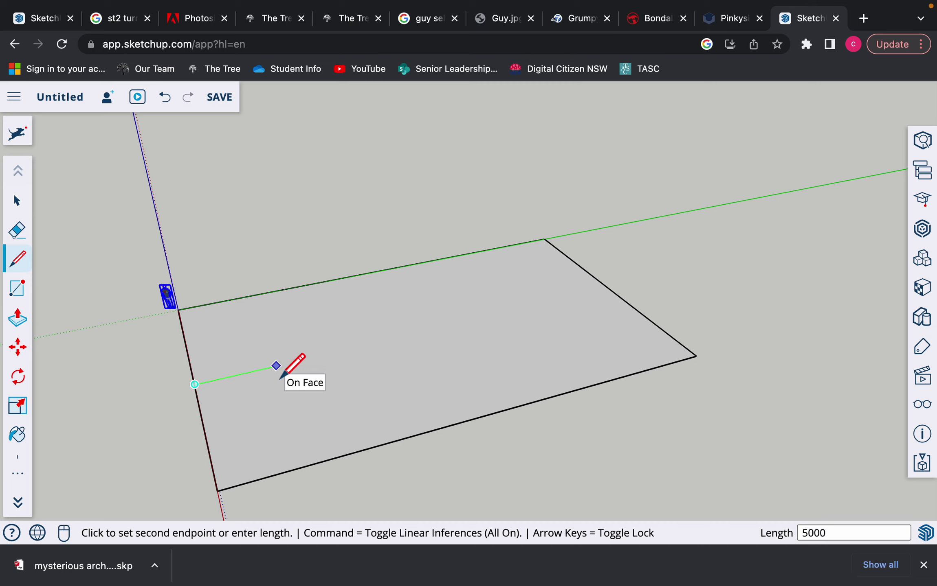
text(00)
key(Return)
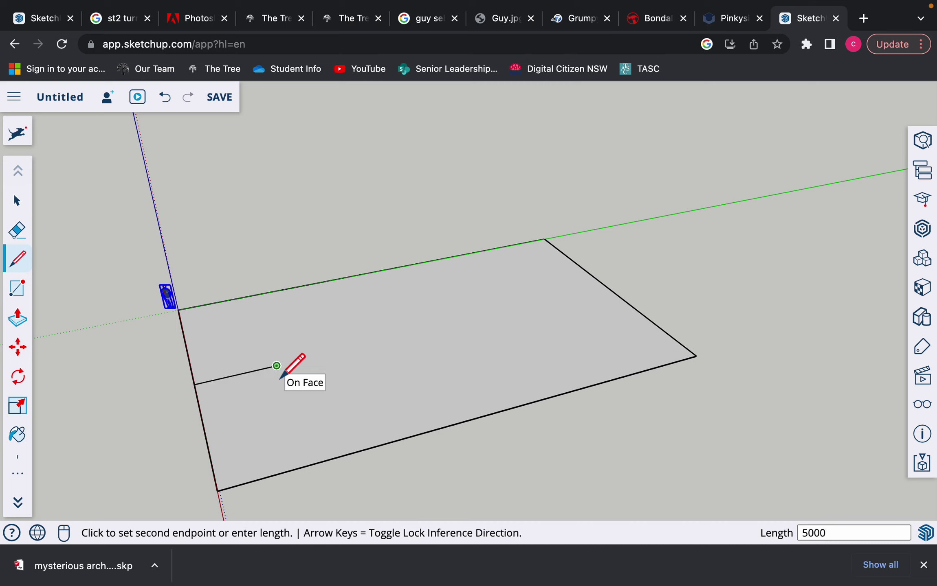
click(316, 464)
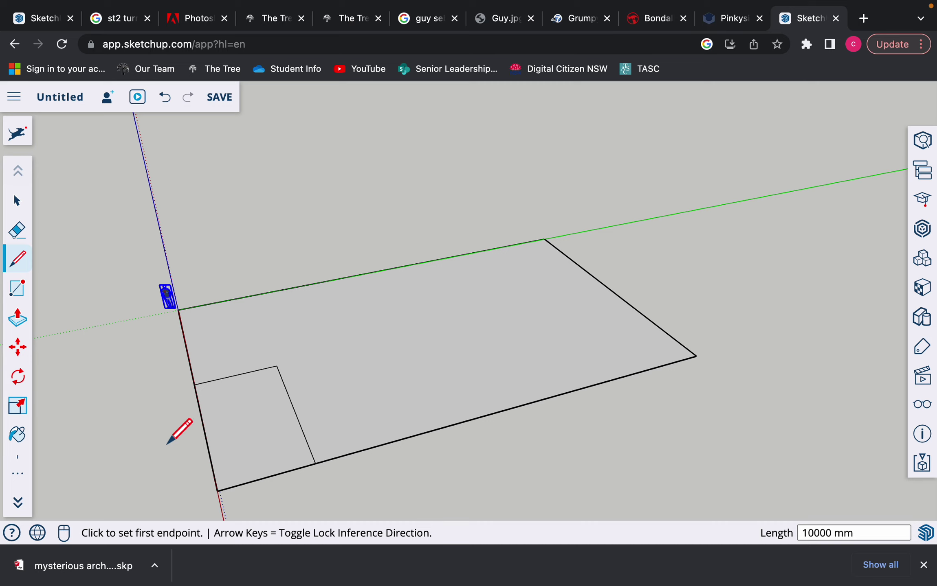
- Cut the marked-off corner out of the rectangle by erasing its two outer edges
mouse_move(167, 434)
mouse_down()
mouse_move(255, 433)
mouse_move(200, 412)
mouse_move(179, 419)
mouse_up()
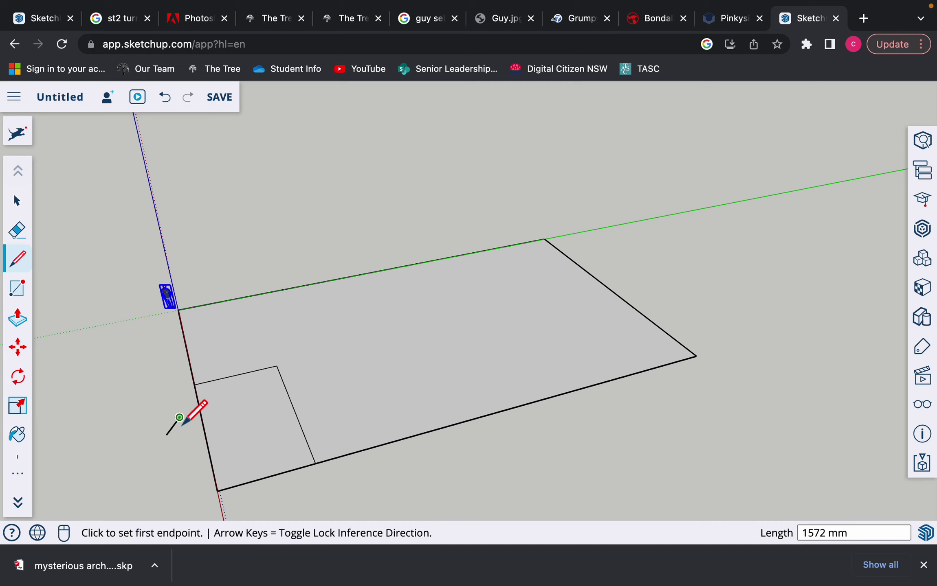
key(super+z)
click(18, 232)
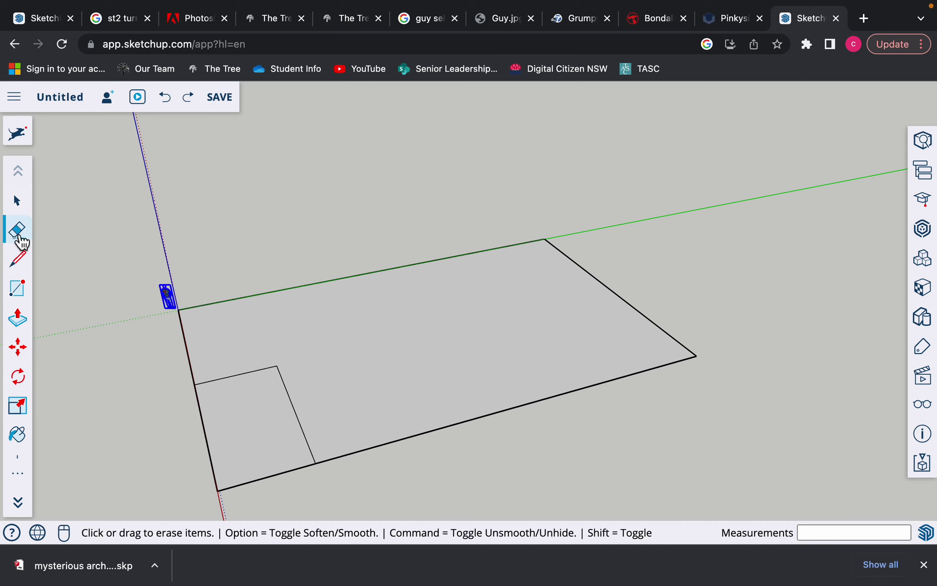
drag(287, 476, 219, 495)
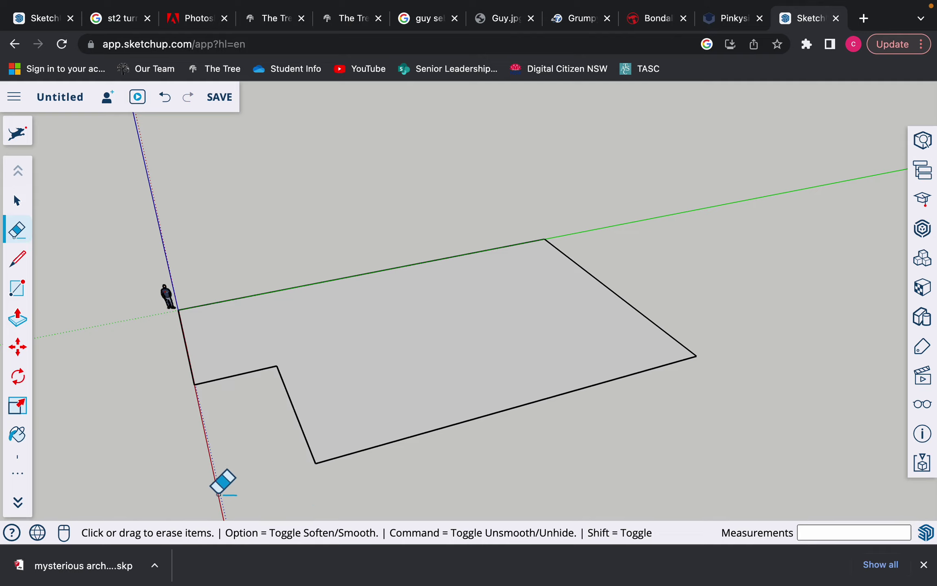
- Select the face of the L-shaped floor outline
middle_drag(237, 460, 110, 451)
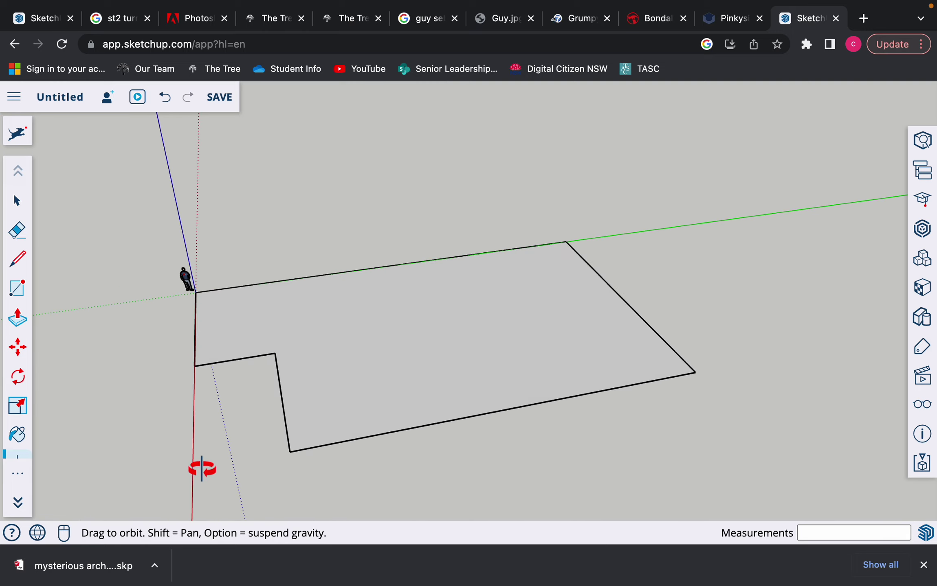
mouse_move(202, 469)
mouse_down()
mouse_move(266, 483)
mouse_move(341, 470)
mouse_up()
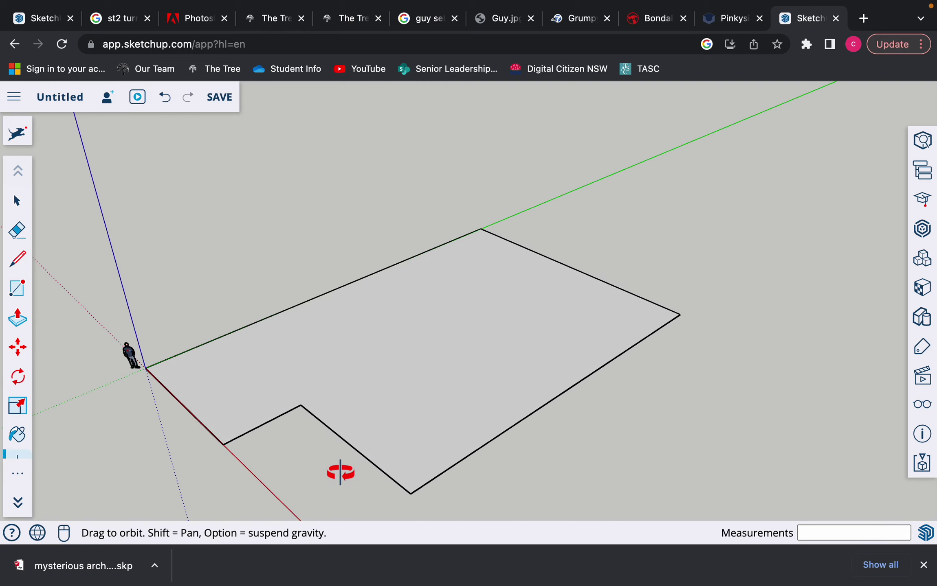
key(e)
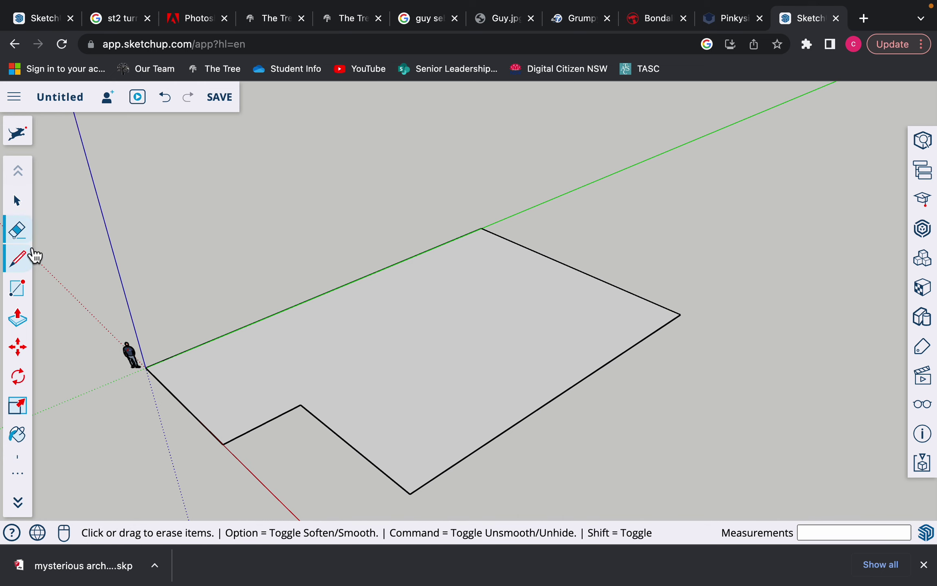
click(17, 201)
middle_drag(577, 514, 583, 469)
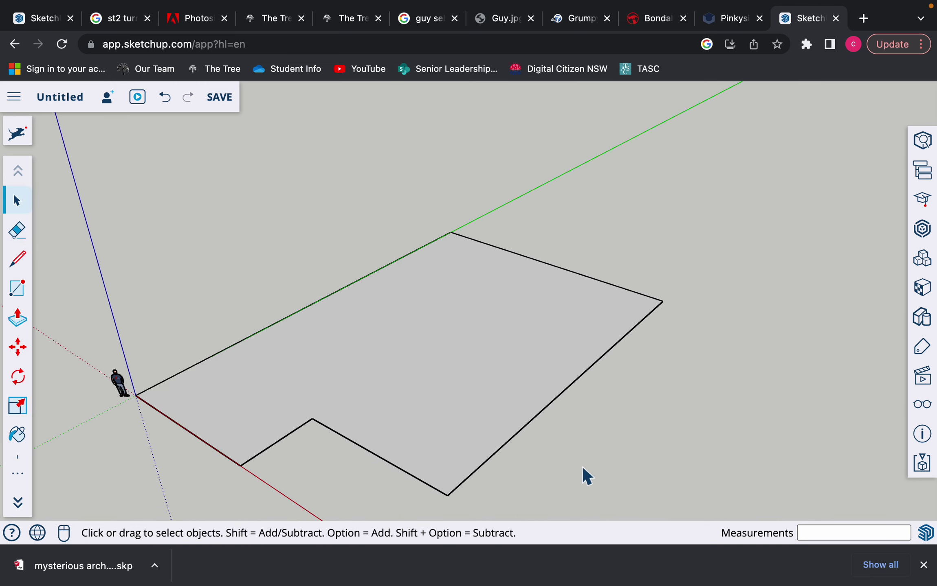
click(464, 409)
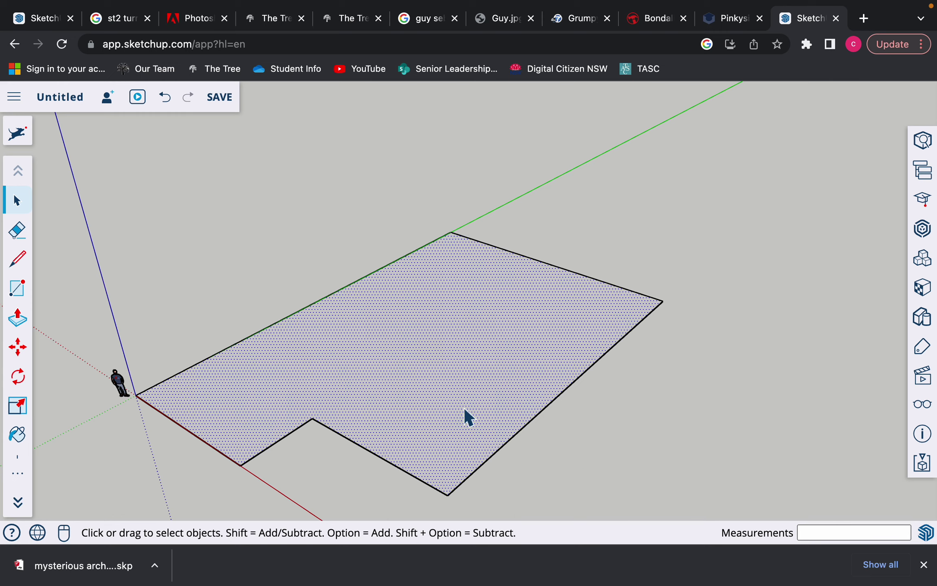
- Make a group from the L-shaped floor's face together with its bounding edges, and clear the selection
double_click(464, 409)
click(753, 388)
click(483, 351)
right_click(448, 339)
mouse_move(448, 344)
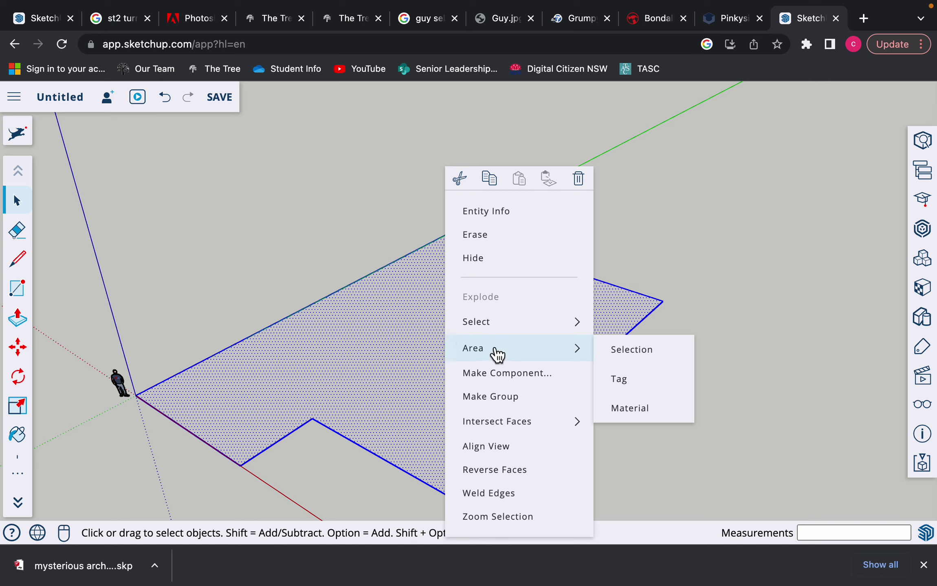
click(512, 395)
middle_drag(596, 425, 596, 377)
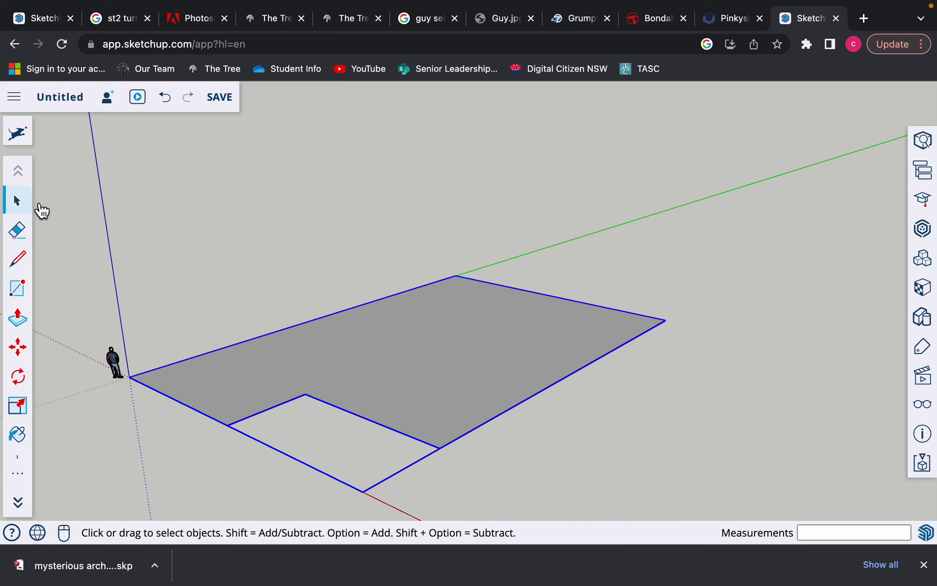
click(324, 265)
mouse_move(366, 314)
middle_down()
mouse_move(310, 264)
mouse_move(335, 366)
mouse_move(284, 331)
mouse_move(298, 365)
middle_up()
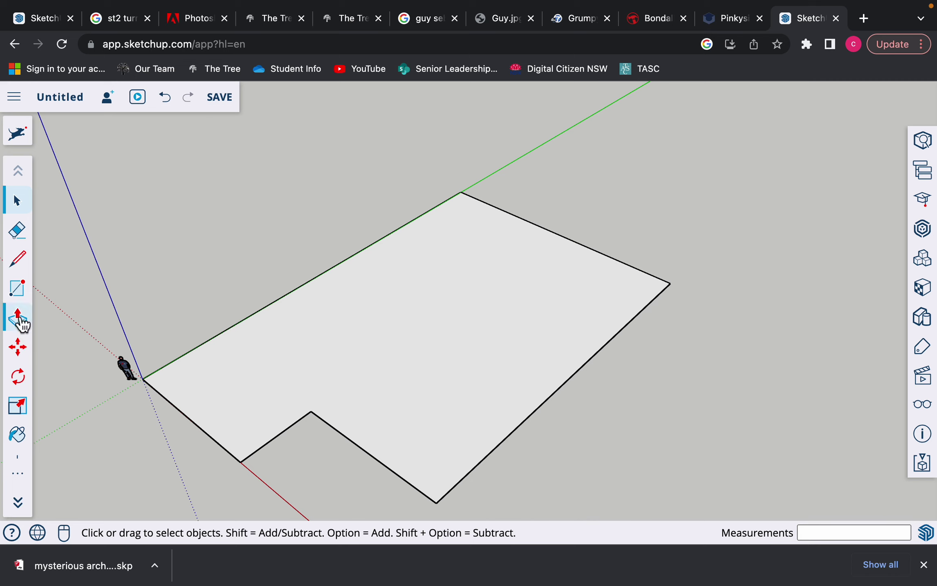
- Try to draw a 10000 × 70000 mm rectangle on the L-shaped floor and undo it
click(28, 290)
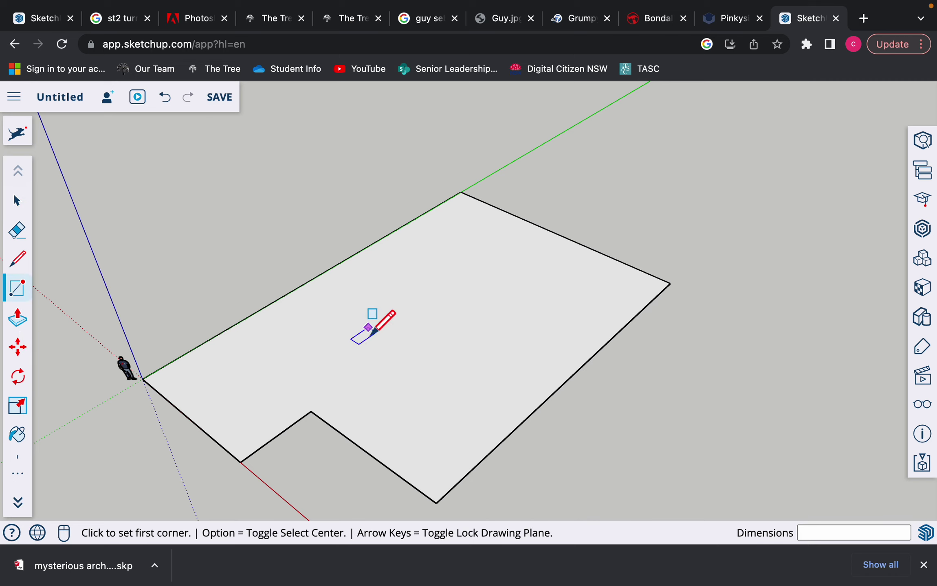
click(340, 325)
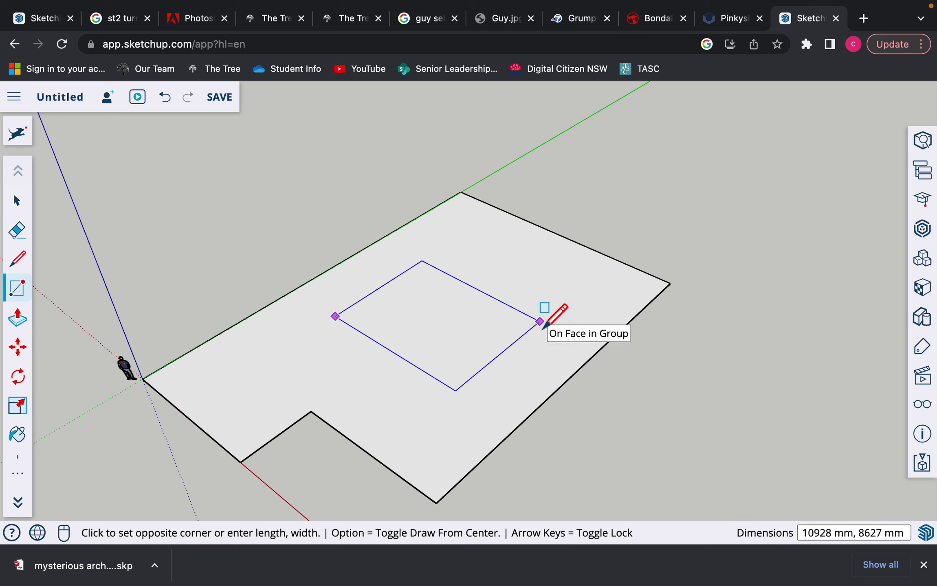
text(10000,7000)
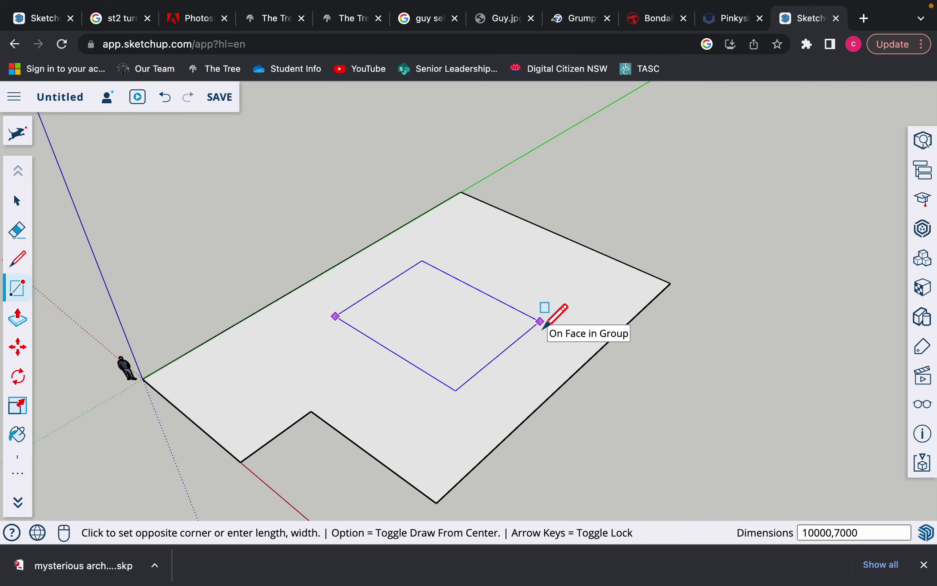
text(0)
key(Return)
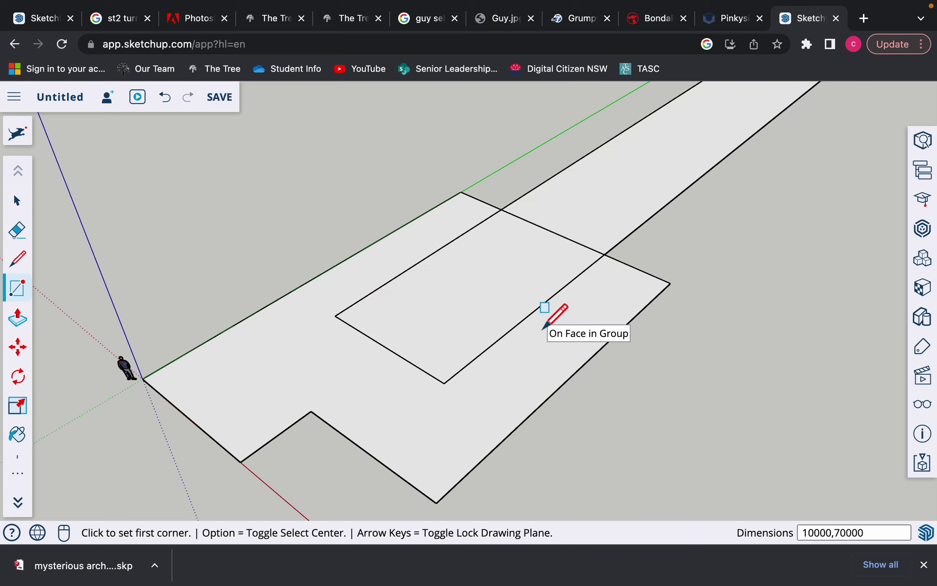
key(super+z)
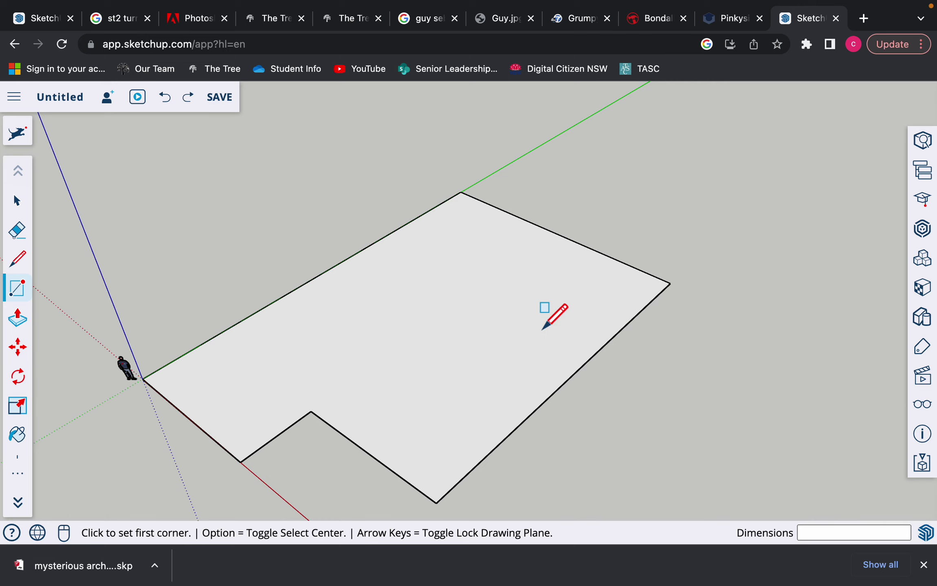
- Draw a 10000 × 7000 mm rectangle on the L-shaped floor, starting near its long edge on the green axis
click(322, 299)
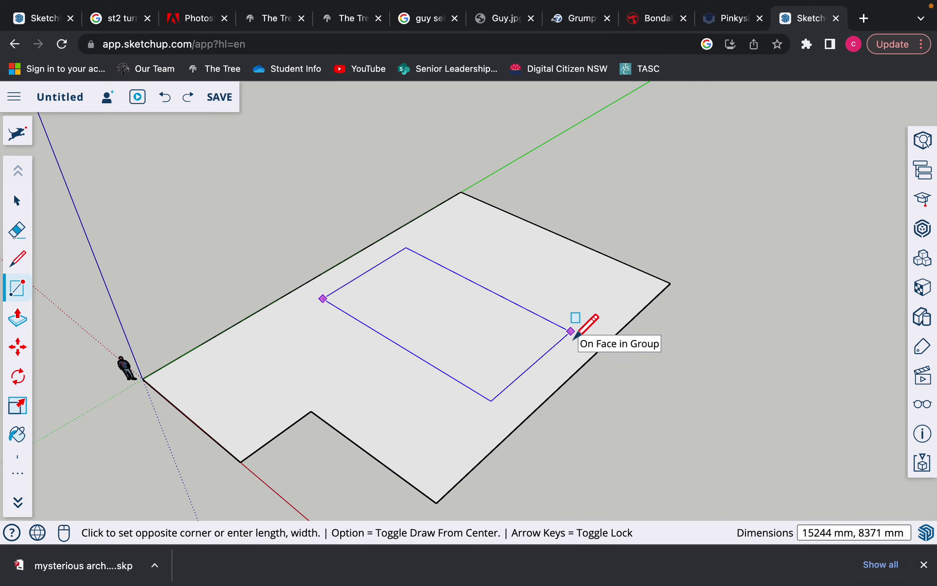
text(10000,7000)
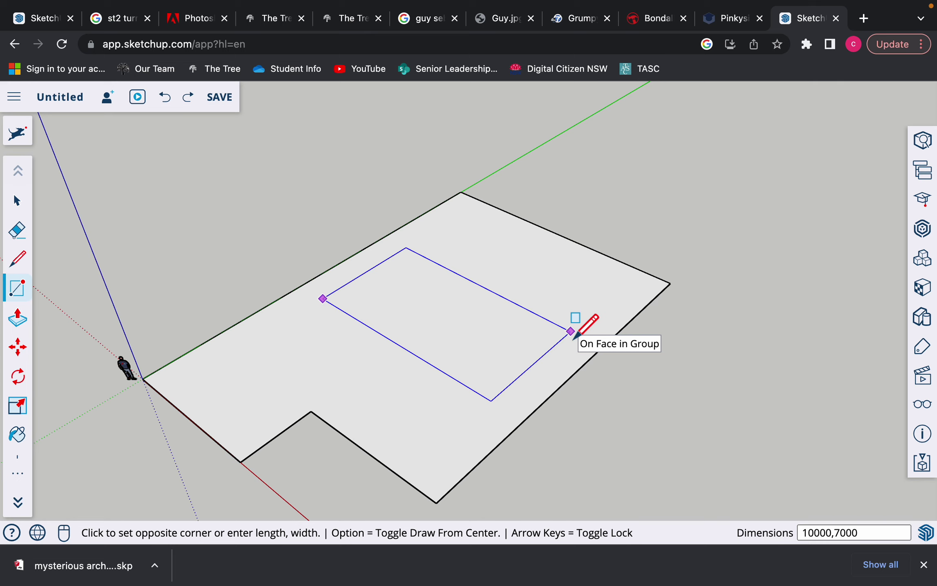
key(Return)
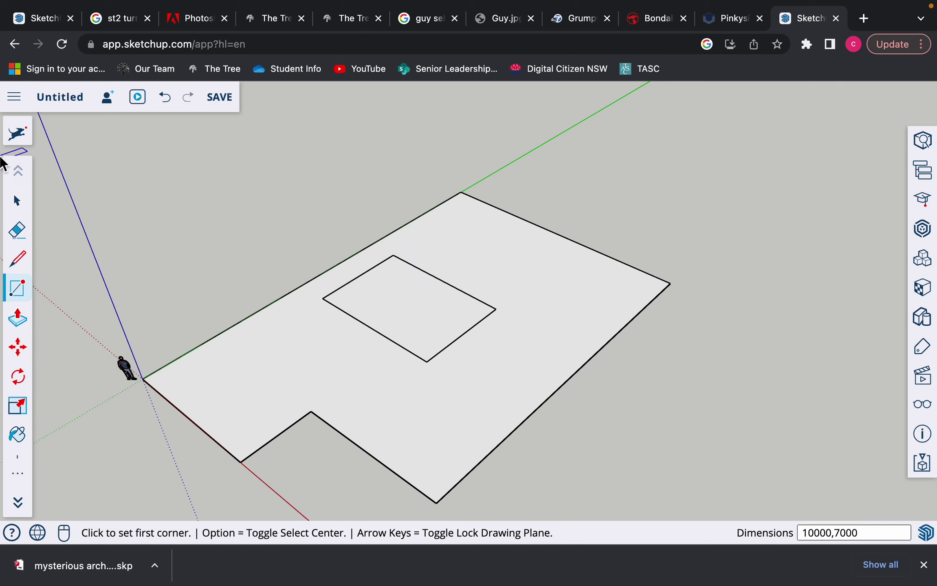
- Move the rectangle's face and edges about 2700 mm across the floor, away from the green axis, and clear the selection
click(25, 205)
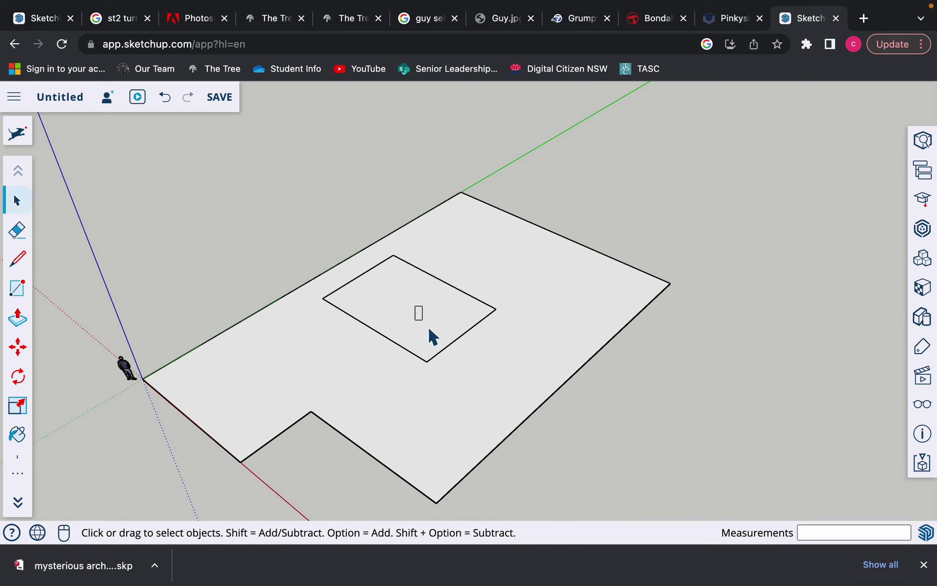
click(426, 315)
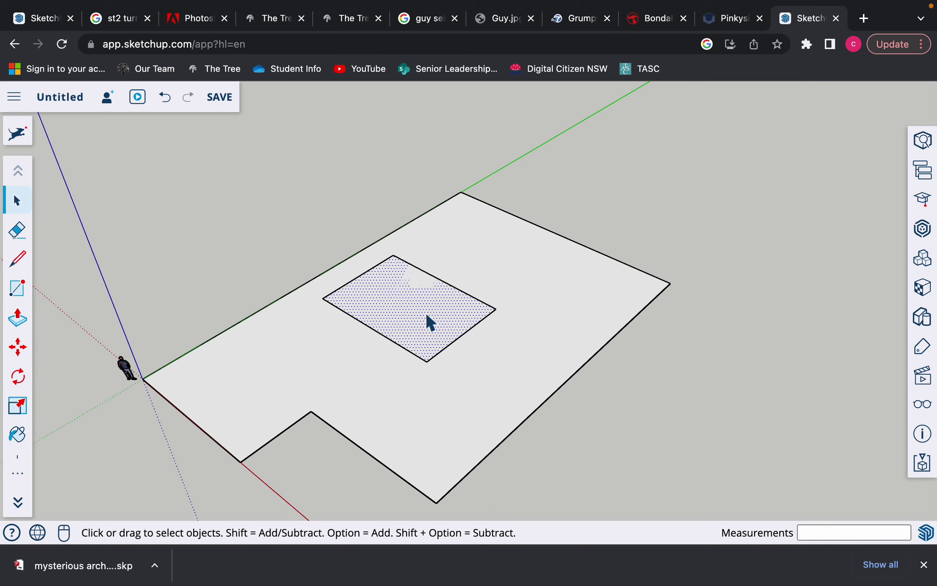
double_click(398, 311)
click(18, 347)
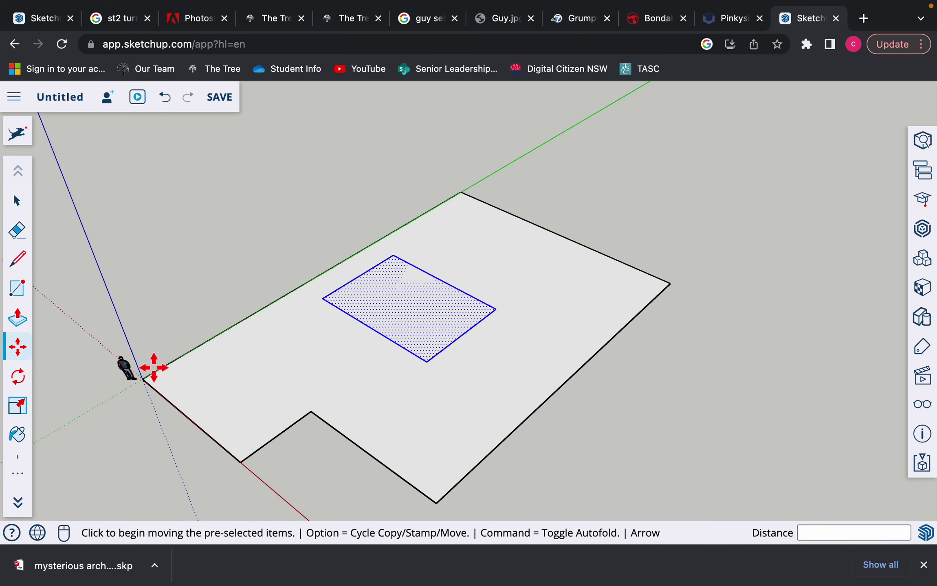
click(429, 362)
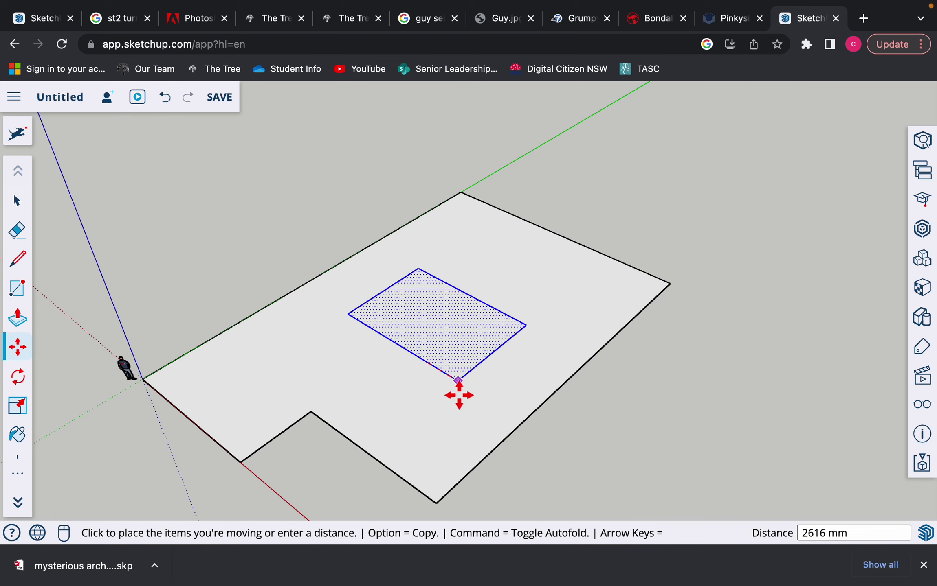
click(460, 396)
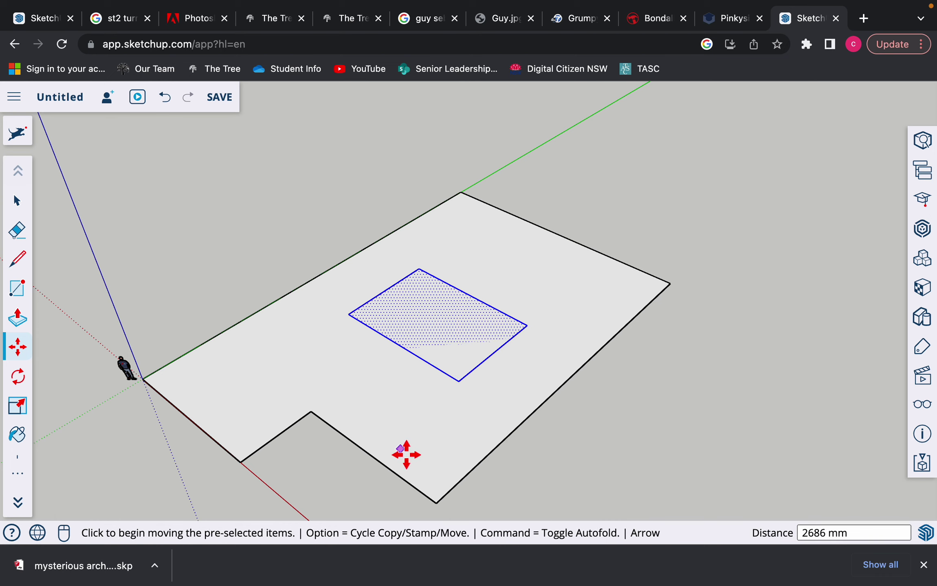
click(17, 200)
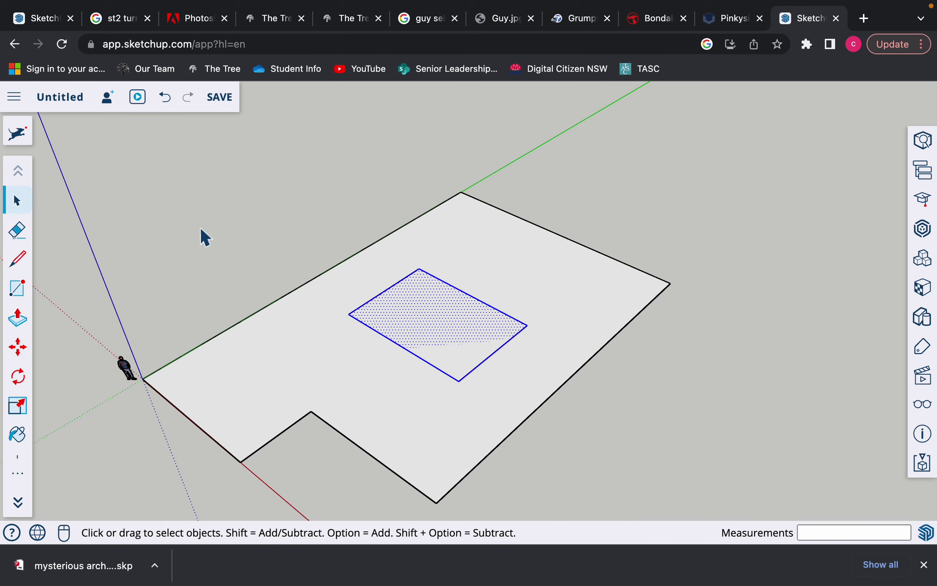
click(263, 238)
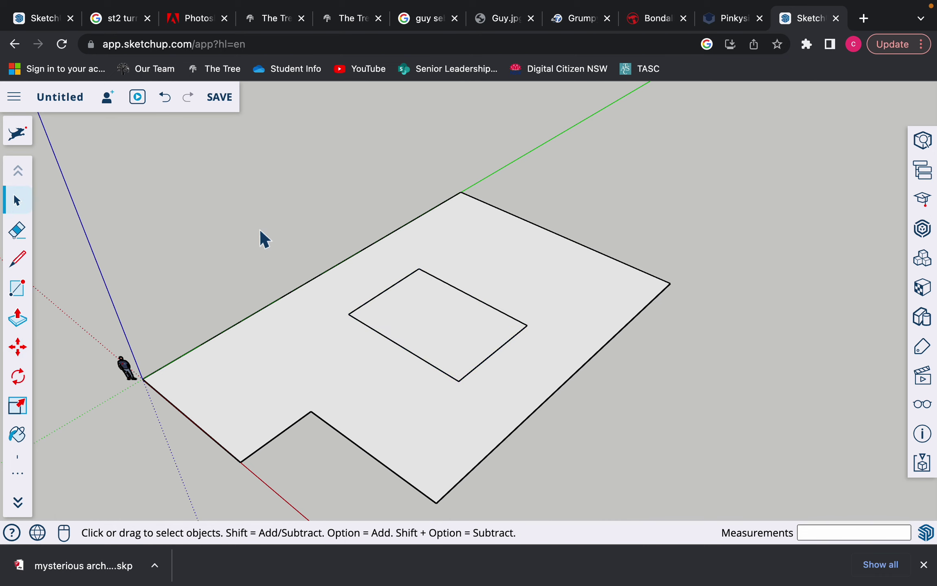
- Push/Pull the rectangle on the floor upward by 3200 mm to form a box
click(441, 301)
scroll(417, 318, up, 3)
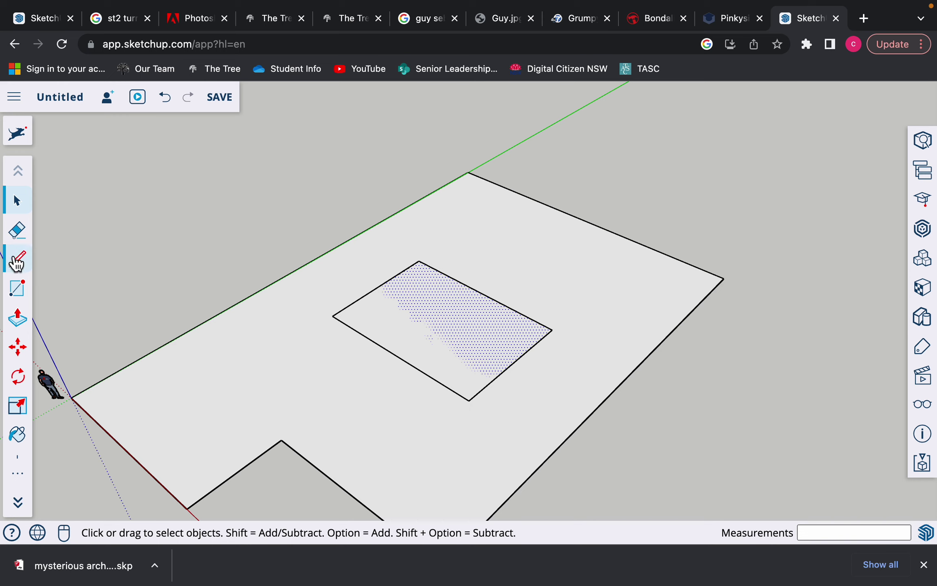
click(21, 322)
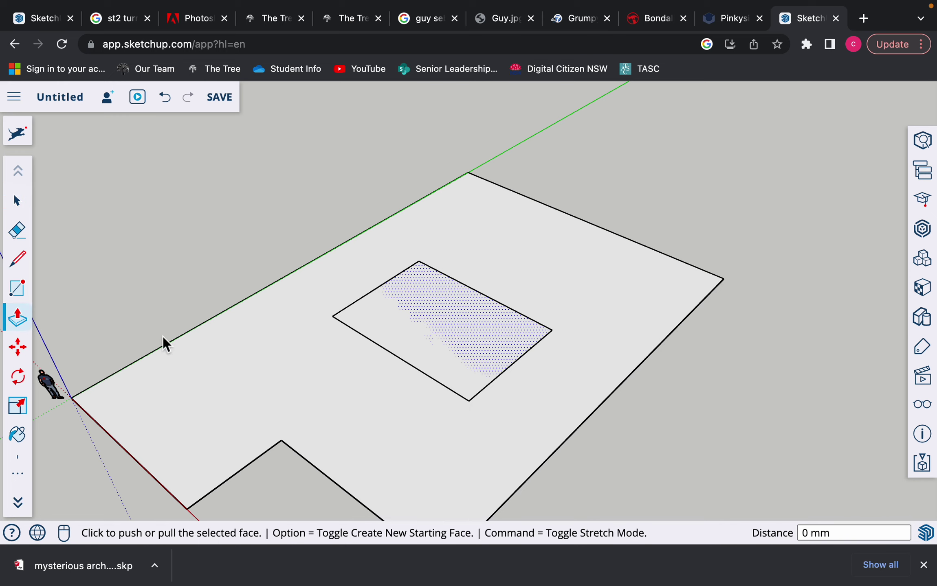
click(463, 333)
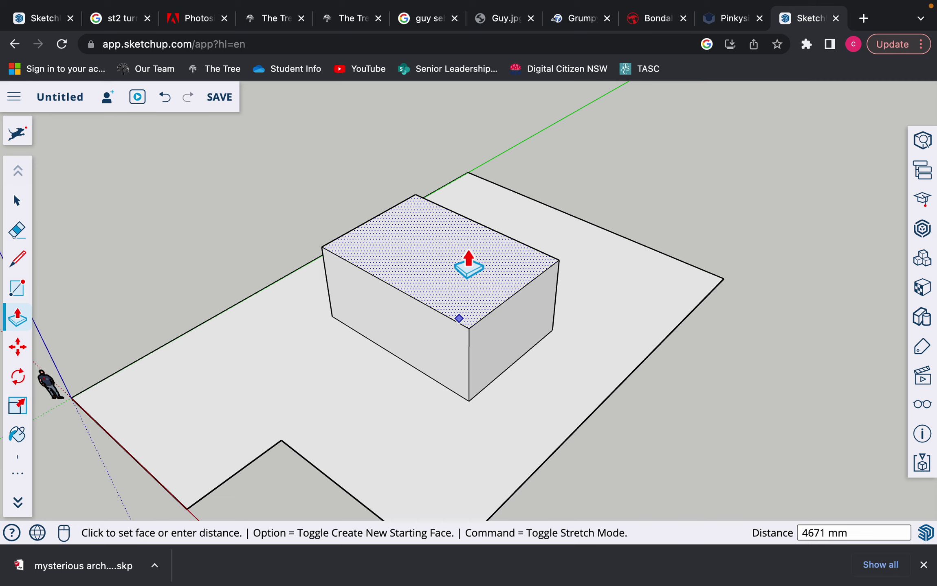
text(3.2)
key(BackSpace)
key(BackSpace)
text(200)
key(Return)
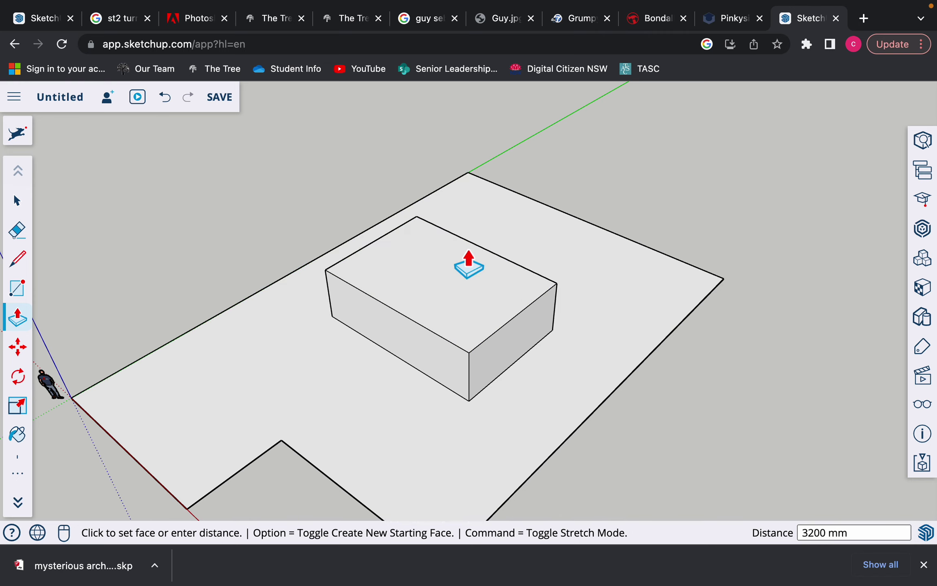
- Delete the top face of the box to leave it open above
middle_drag(337, 404, 265, 345)
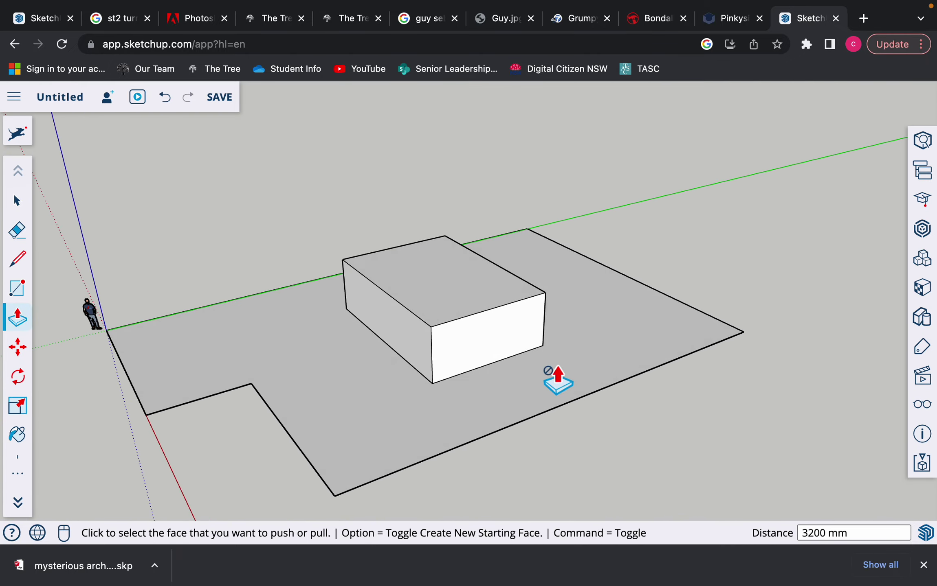
scroll(558, 381, up, 3)
middle_drag(523, 372, 416, 389)
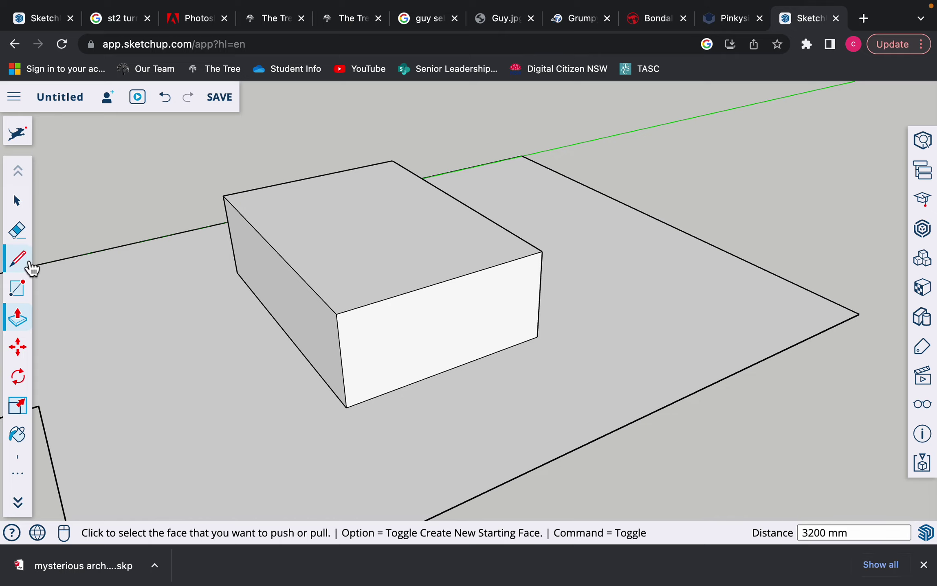
middle_drag(237, 308, 425, 339)
key(p)
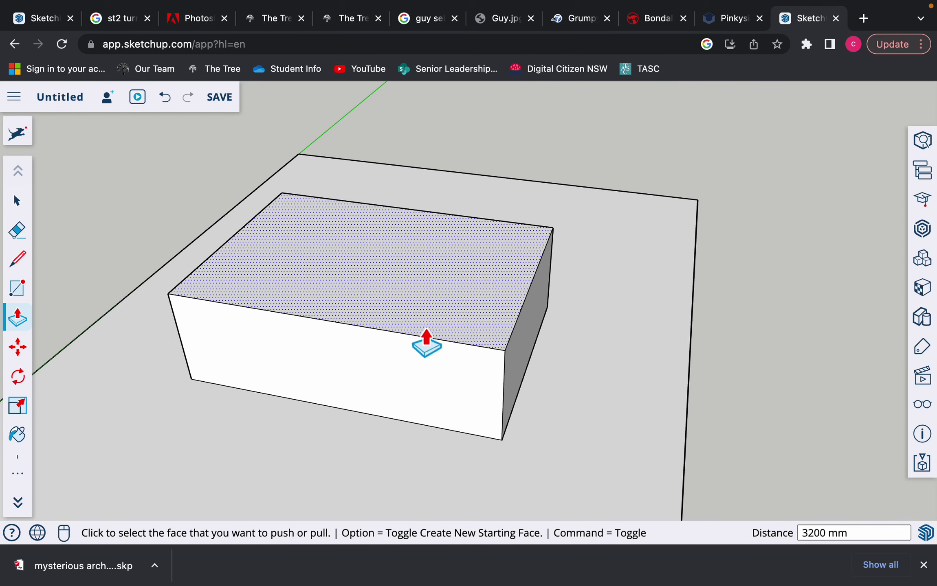
click(17, 200)
click(295, 264)
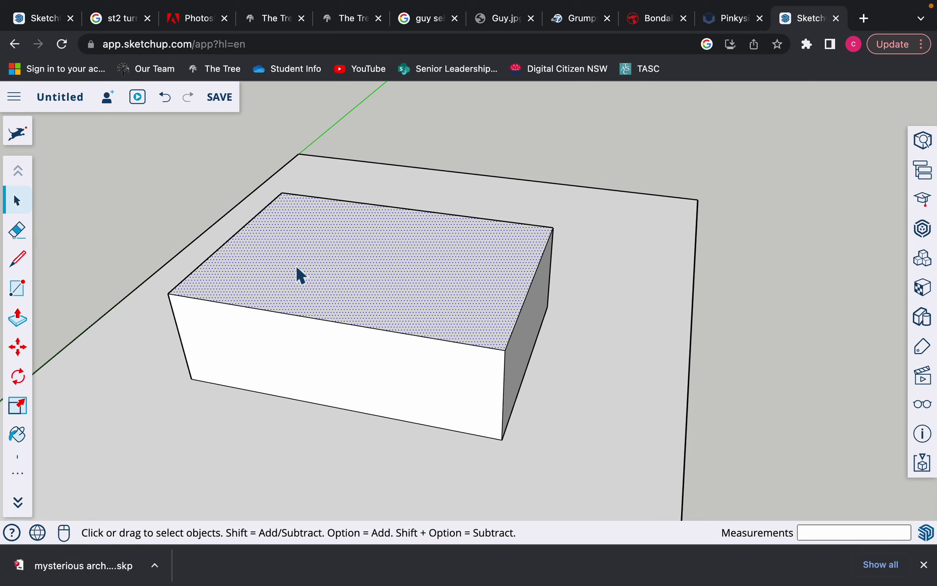
key(Delete)
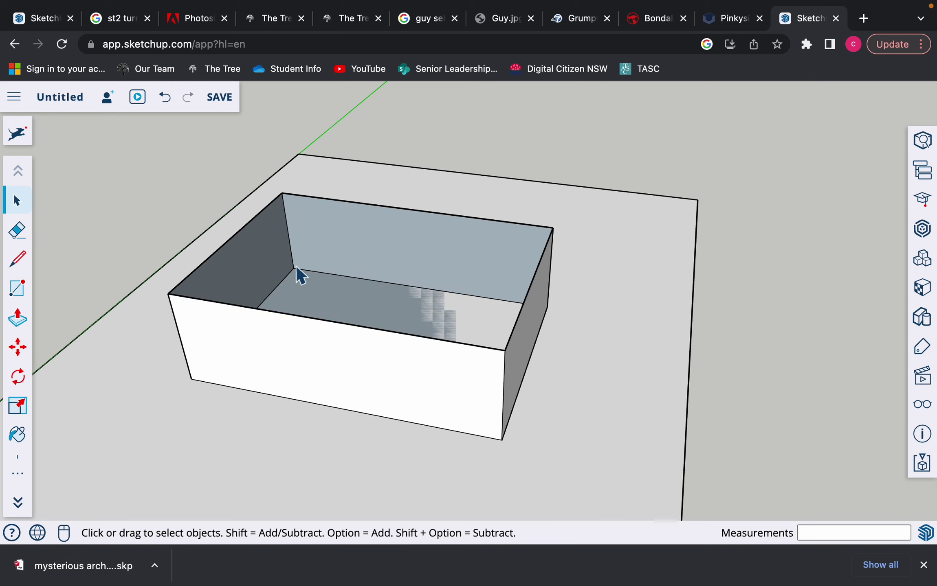
- Select all connected faces and edges of the open box and make them a group
middle_drag(408, 346, 429, 293)
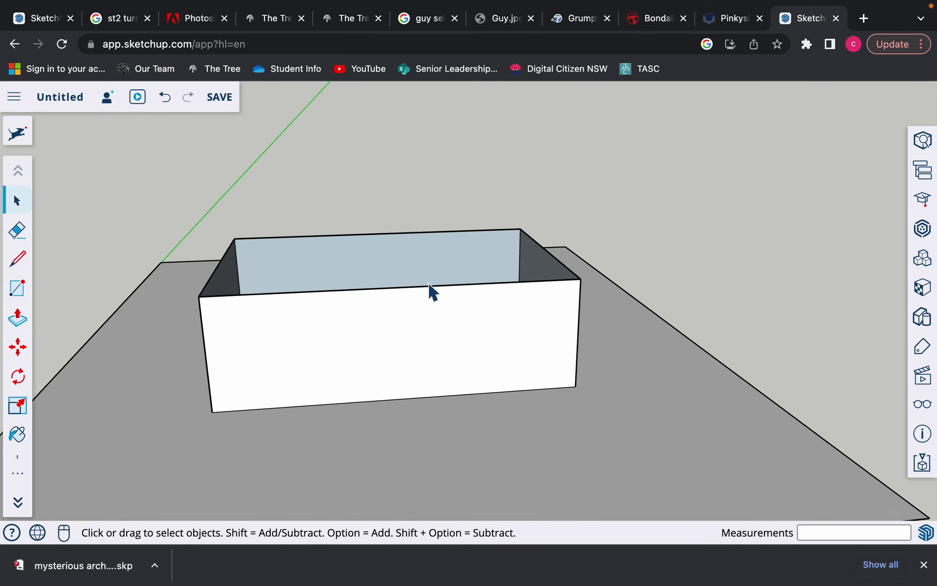
click(273, 308)
triple_click(273, 308)
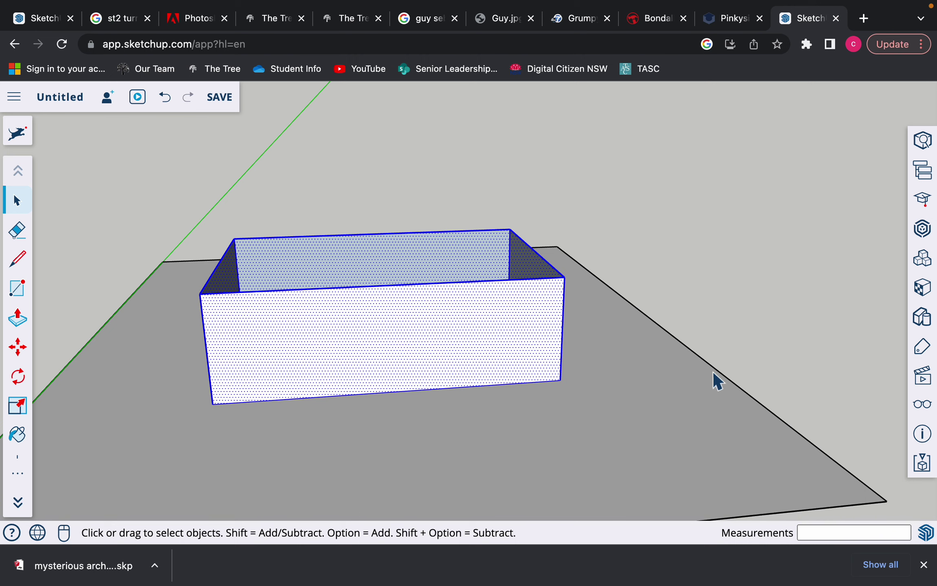
middle_drag(716, 378, 478, 409)
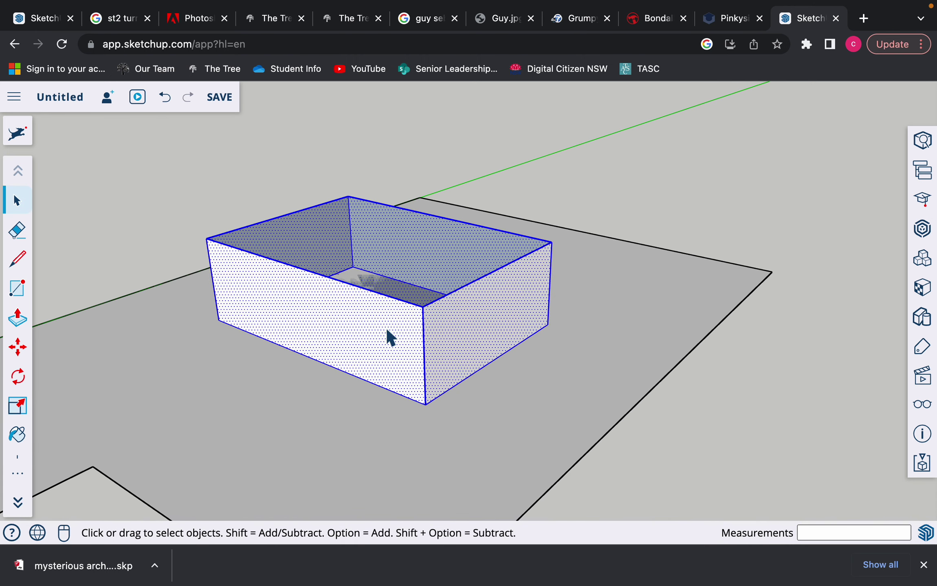
right_click(342, 317)
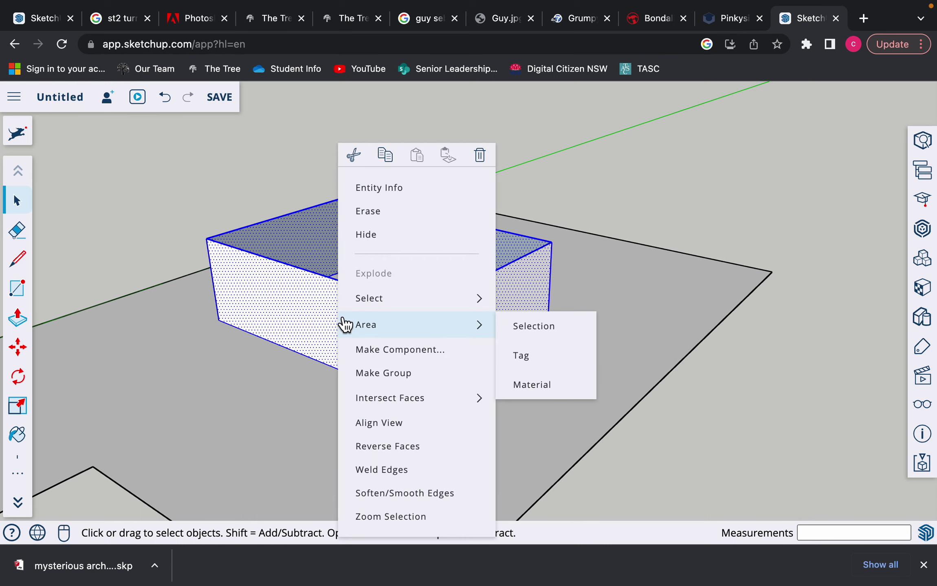
mouse_move(459, 405)
click(397, 375)
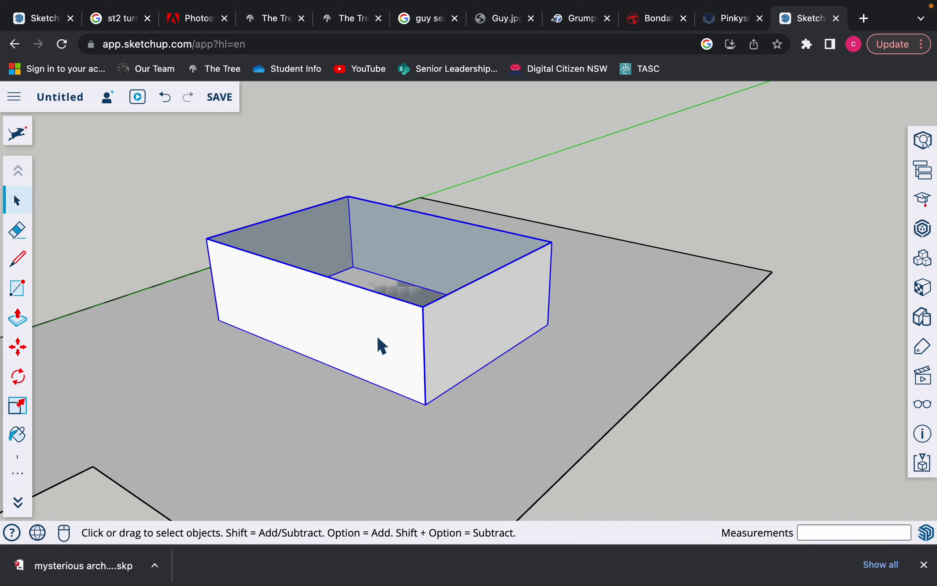
- Search the available commands for "group"
click(18, 133)
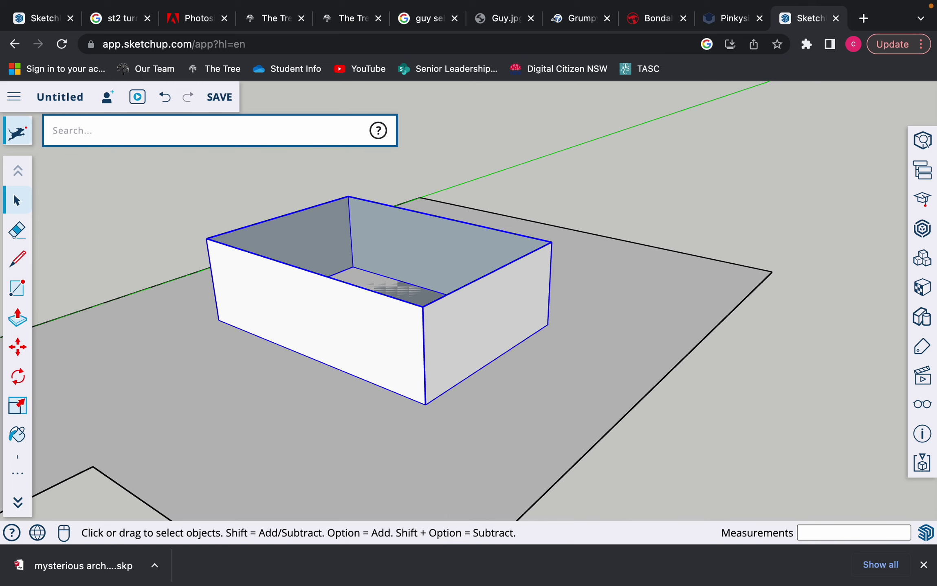
text(grou)
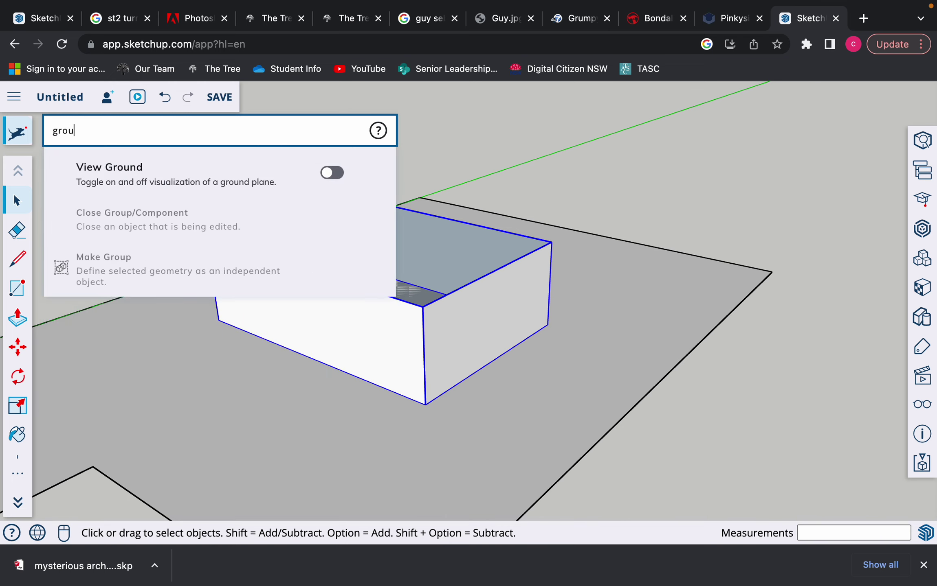
text(p)
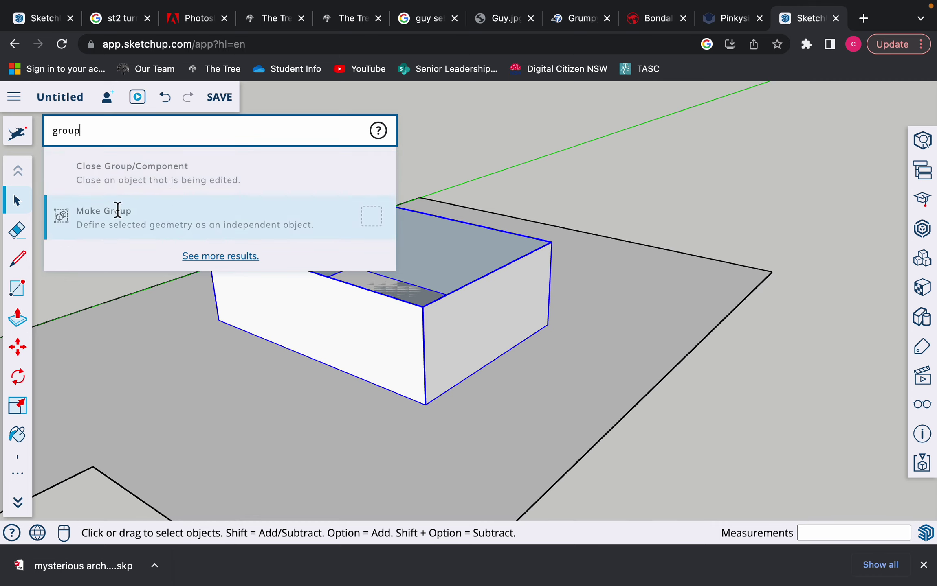
key(Return)
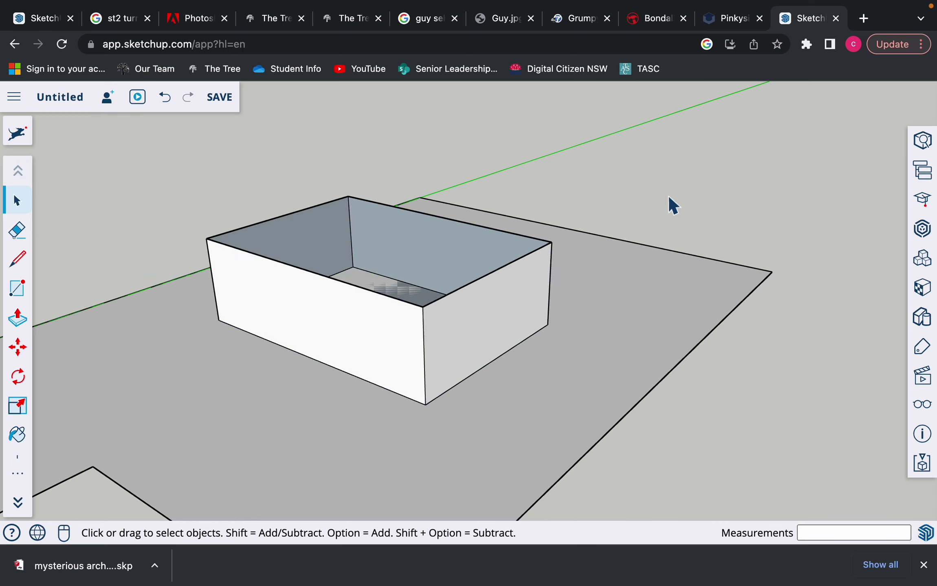
click(313, 316)
middle_drag(379, 348, 378, 438)
click(175, 241)
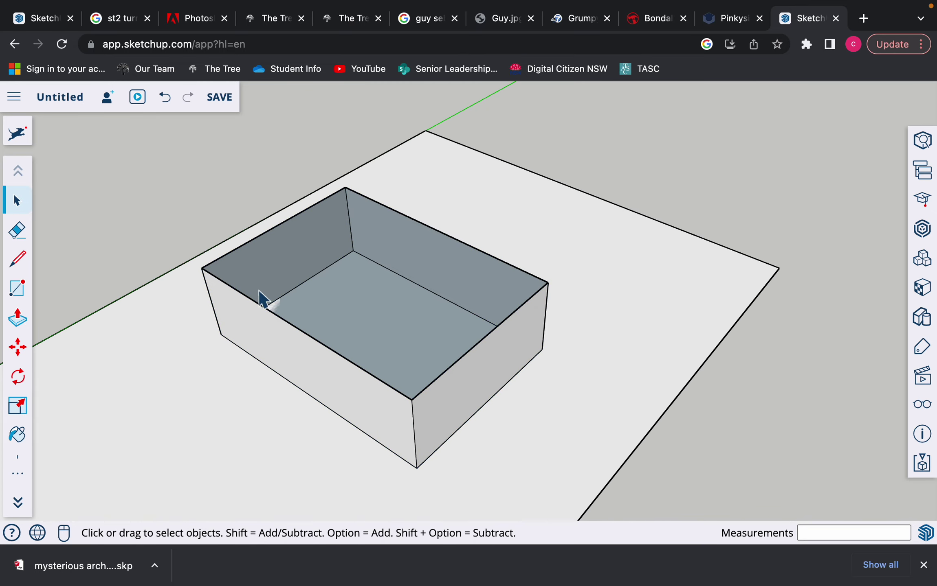
- Draw a 10000 × 7000 mm rectangle between opposite top corners of the room walls to cover the opening
click(33, 289)
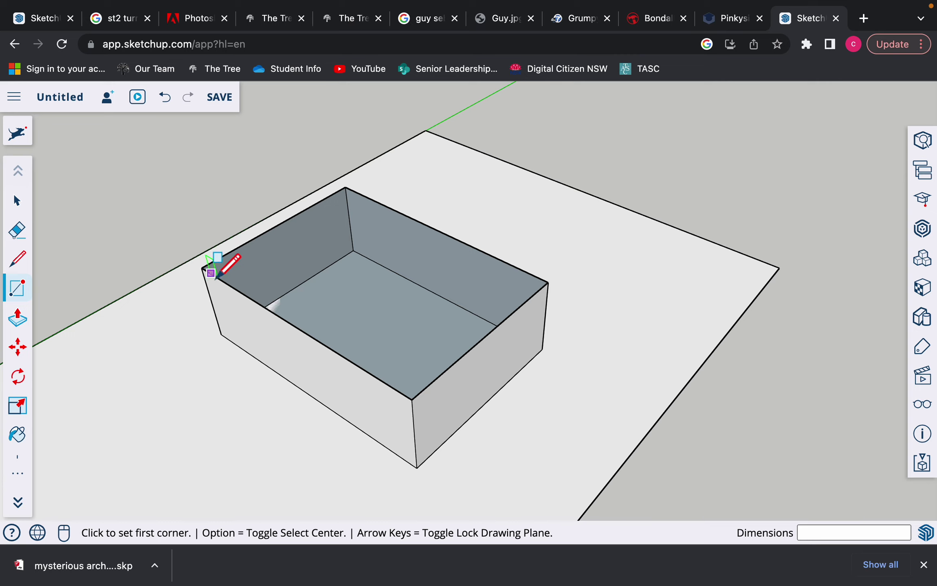
click(202, 268)
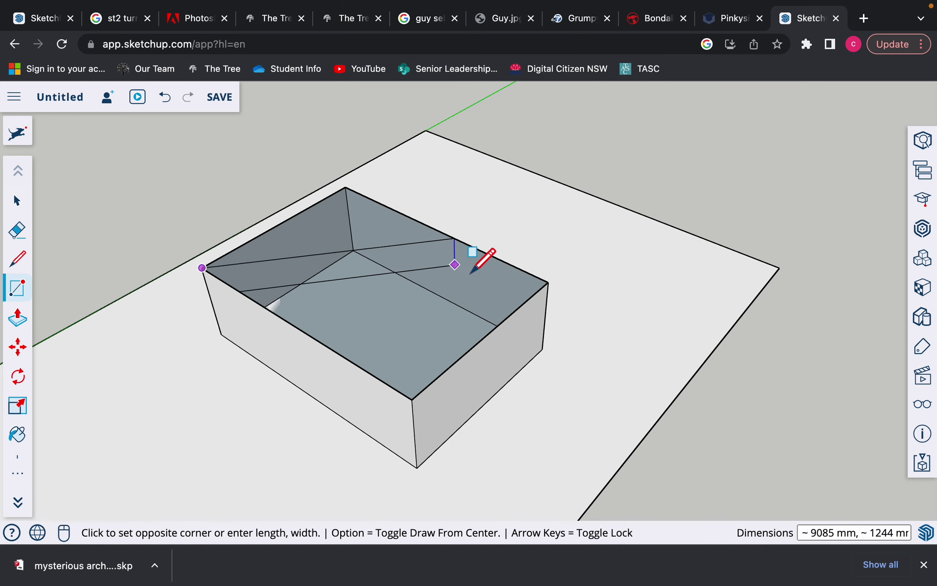
click(548, 282)
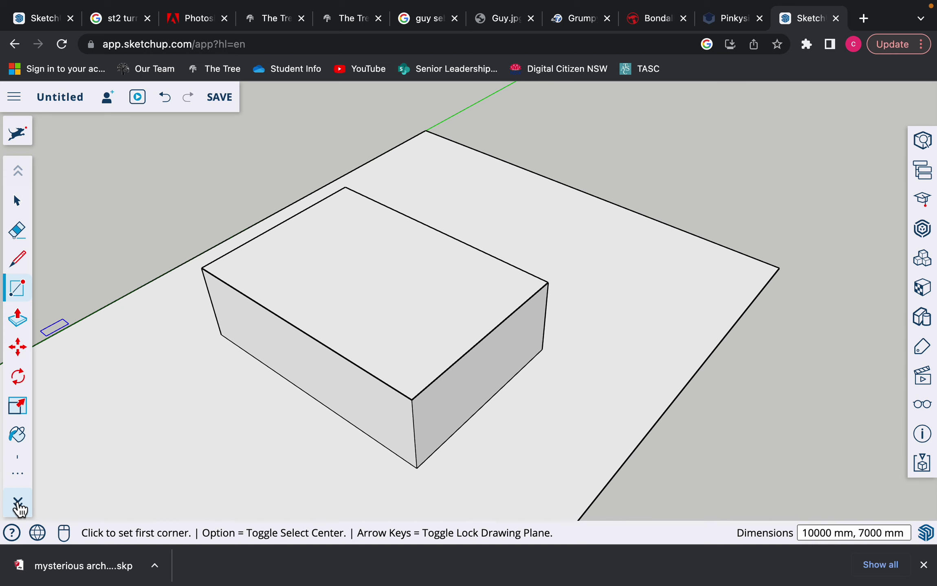
- Offset the covering rectangle's edges outward to form a roof overhang on all sides of the room
click(24, 477)
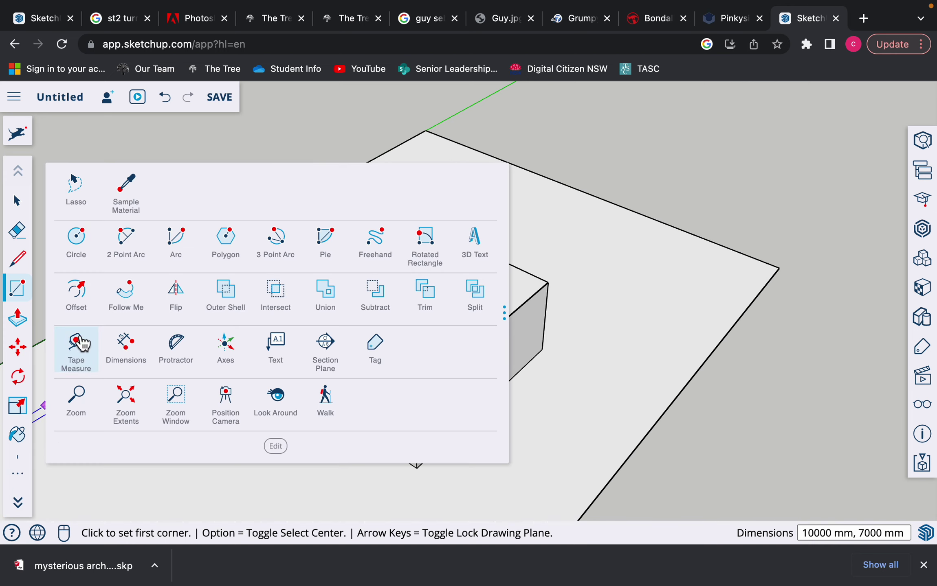
click(77, 301)
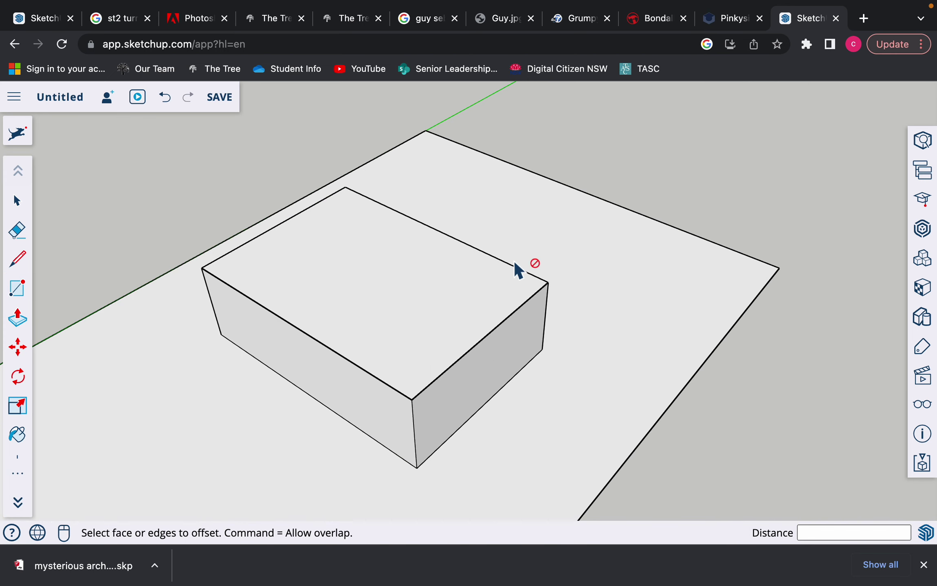
click(525, 295)
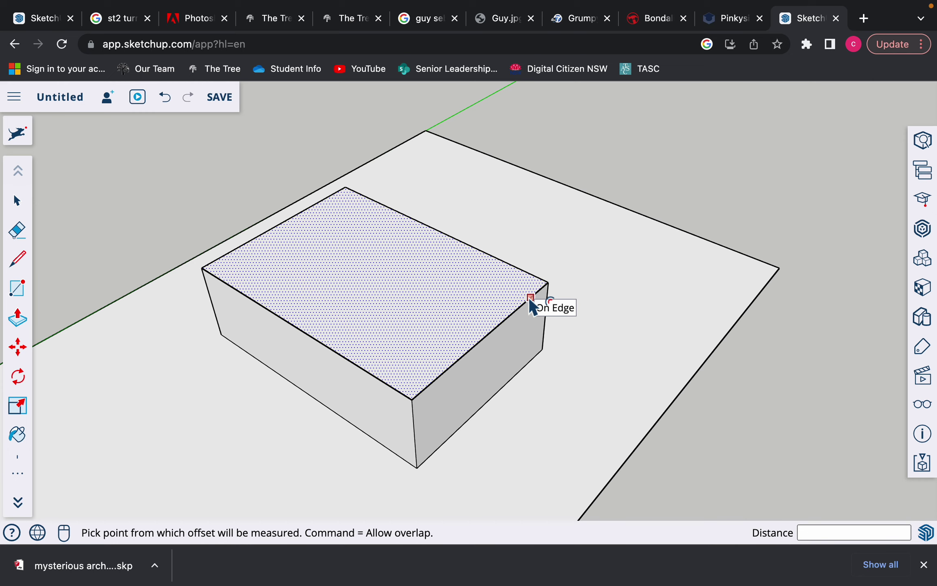
click(530, 298)
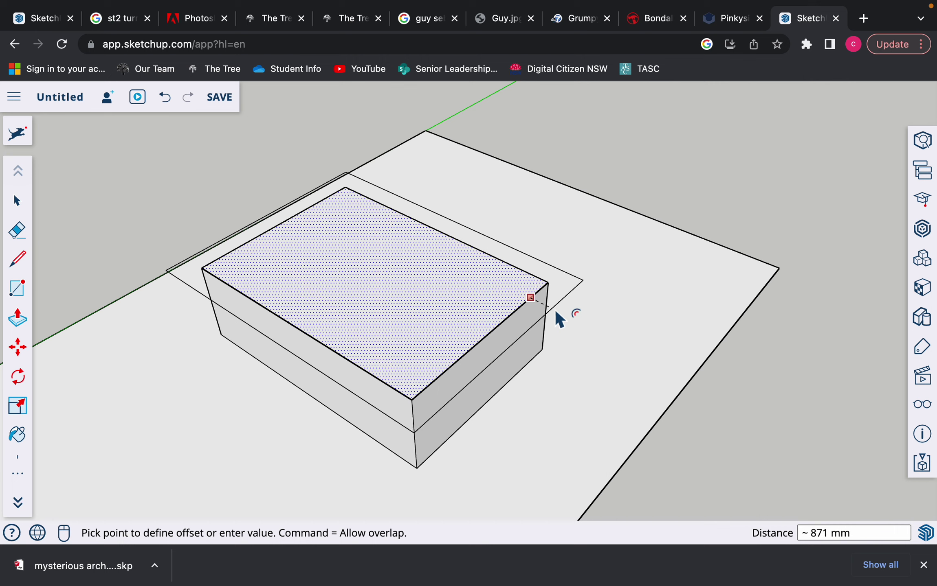
key(Return)
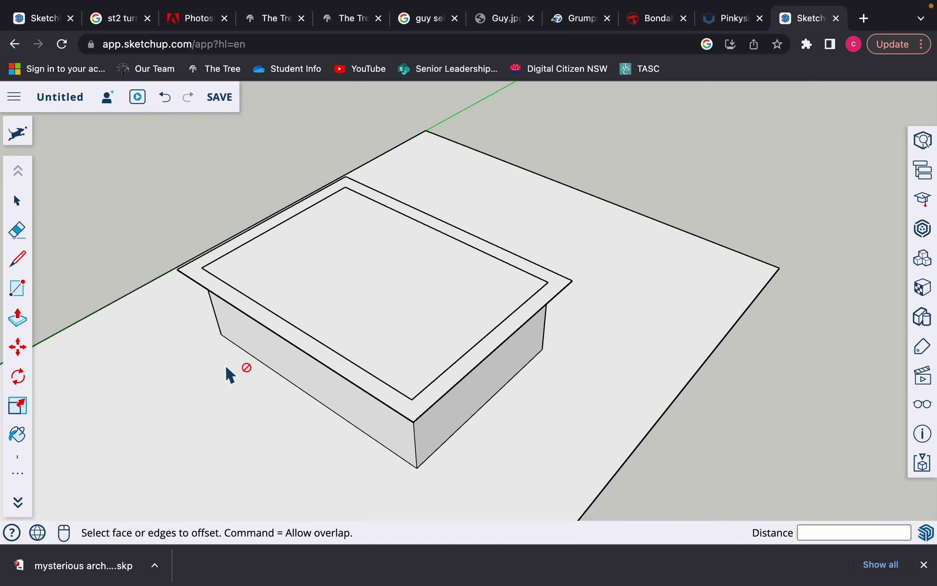
- Draw an 1800 mm vertical line up the blue axis from the midpoint of the roof base's short outer edge
middle_drag(230, 372, 182, 325)
key(f)
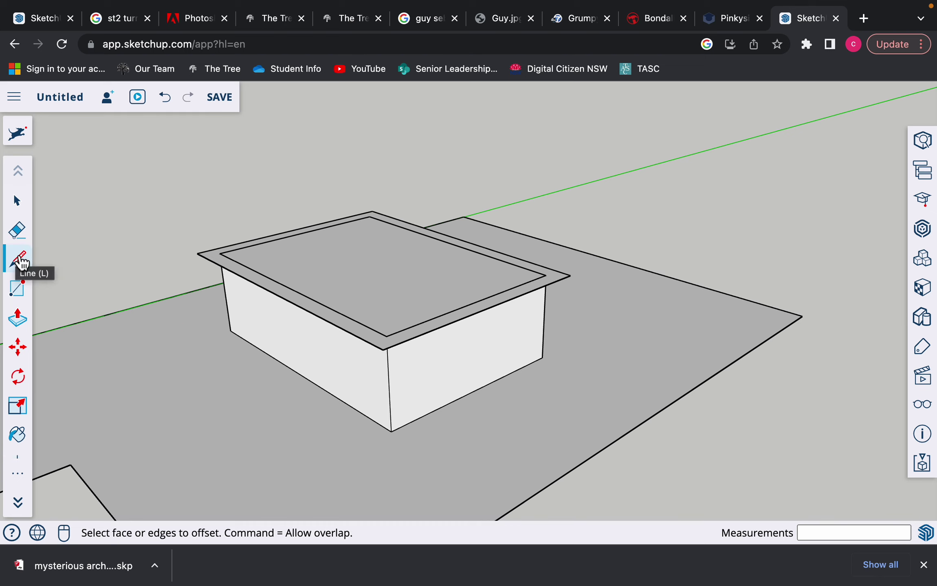
key(o)
drag(115, 364, 468, 425)
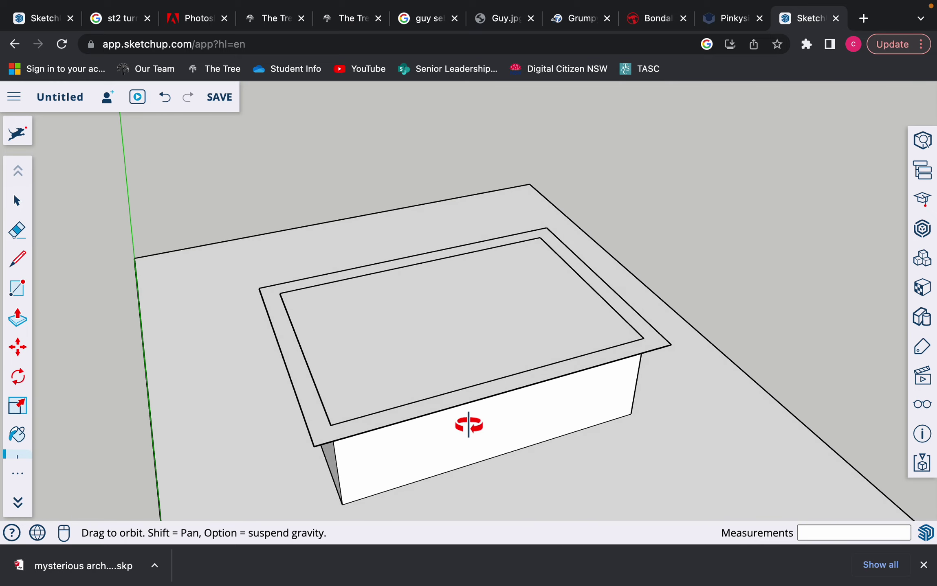
key(f)
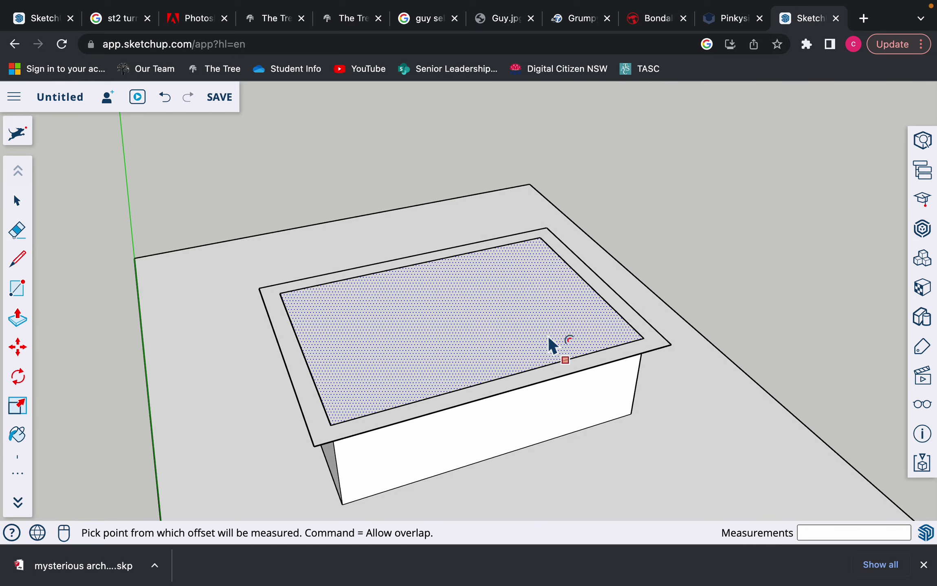
click(23, 263)
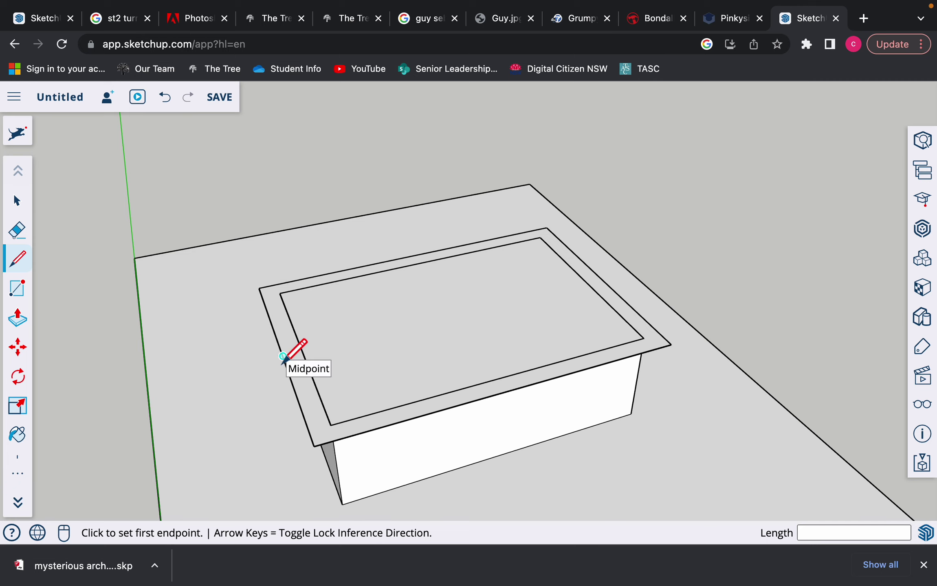
mouse_move(283, 359)
middle_down()
mouse_move(372, 351)
mouse_move(468, 293)
mouse_move(380, 358)
middle_up()
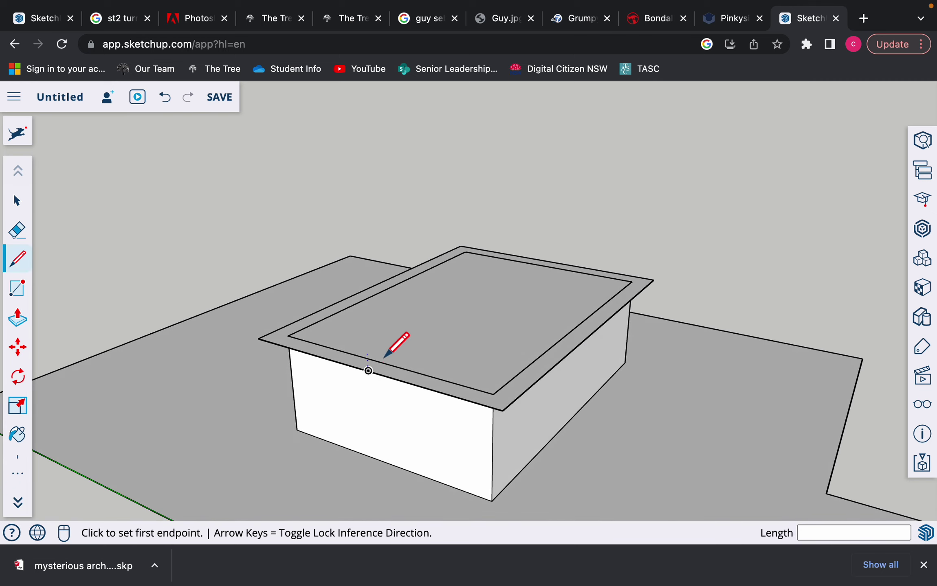
click(368, 371)
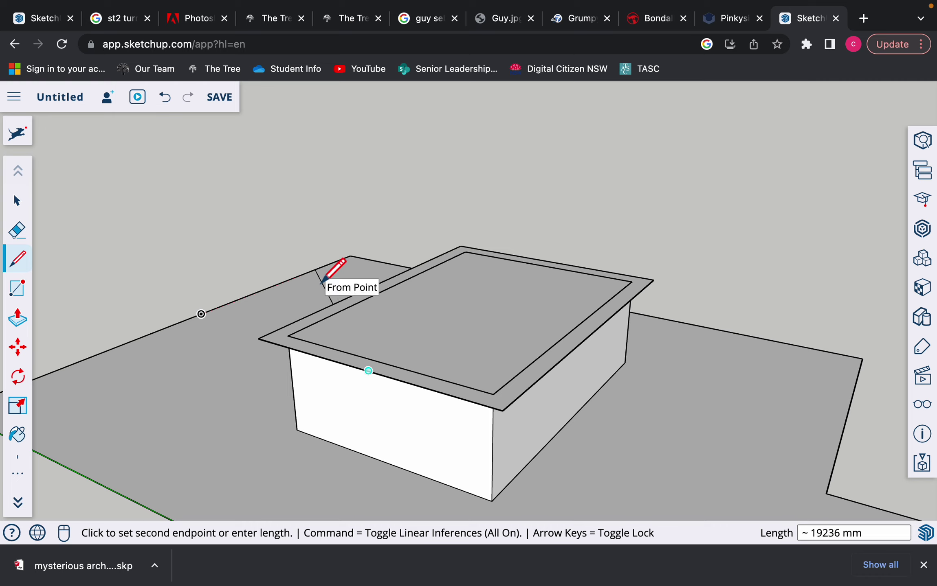
key(Up)
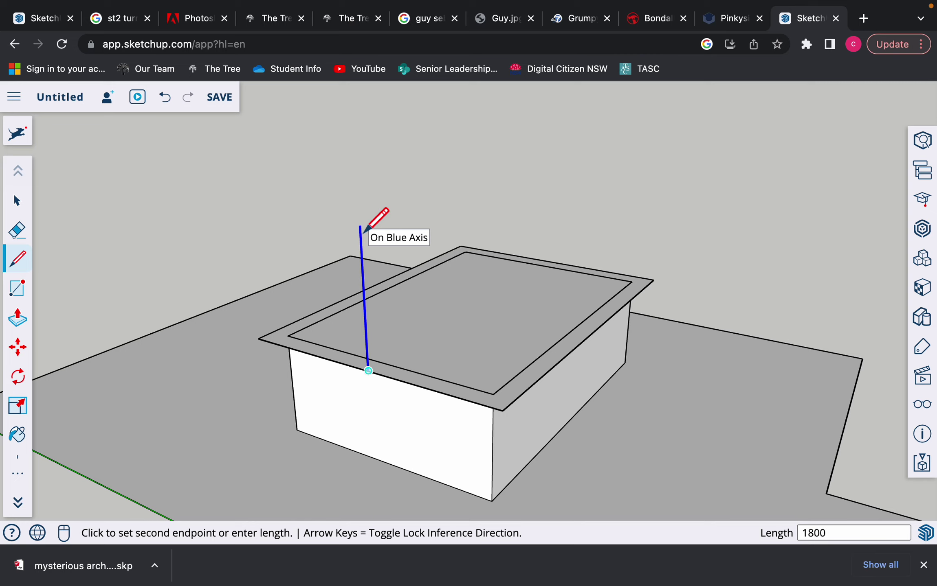
key(Return)
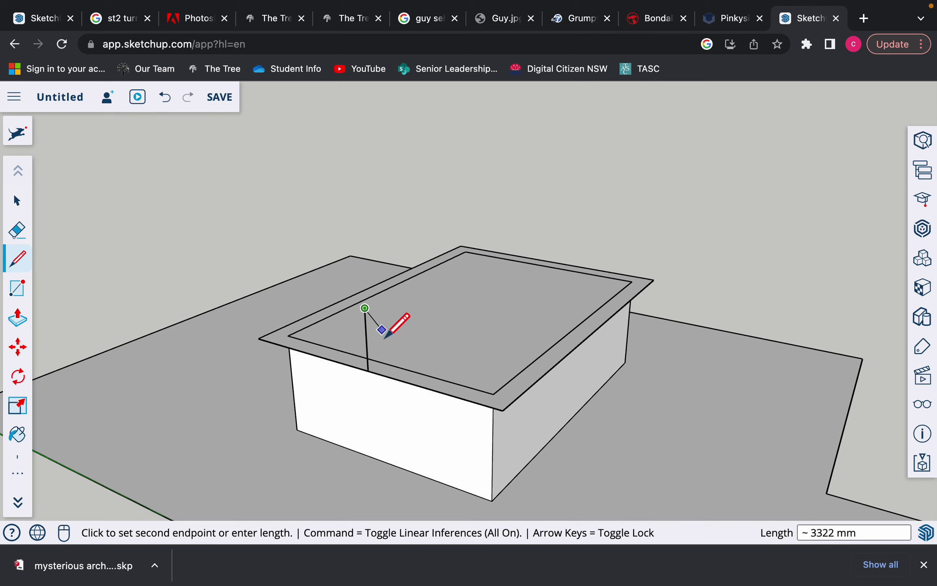
- Draw sloping lines from the top of the vertical line to both adjacent outer corners, forming the first gable
click(502, 411)
click(364, 308)
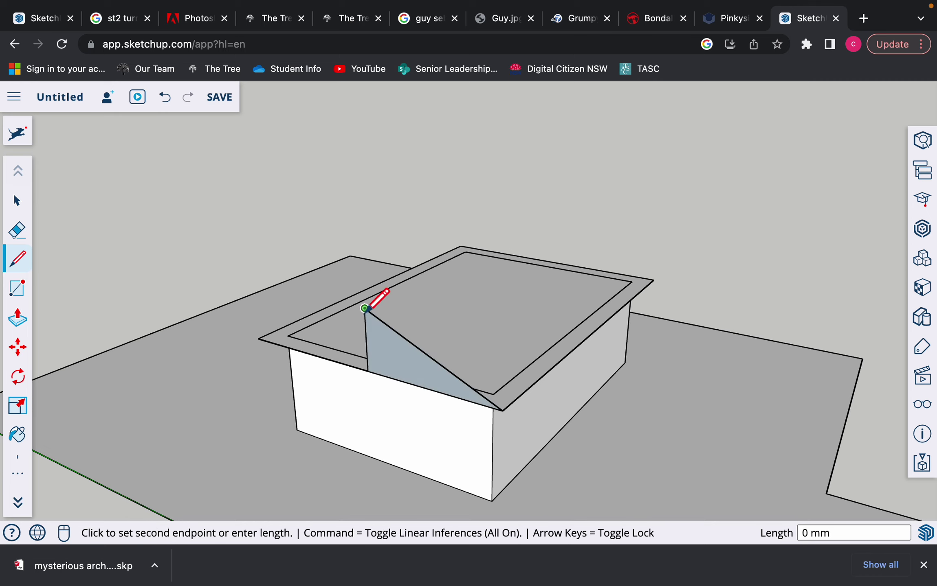
click(261, 331)
- Draw the ridge line from the gable's peak along the red axis, ending level with the overhang's opposite short edge
mouse_move(499, 423)
middle_down()
mouse_move(237, 451)
mouse_move(17, 334)
mouse_move(42, 455)
mouse_move(100, 476)
middle_up()
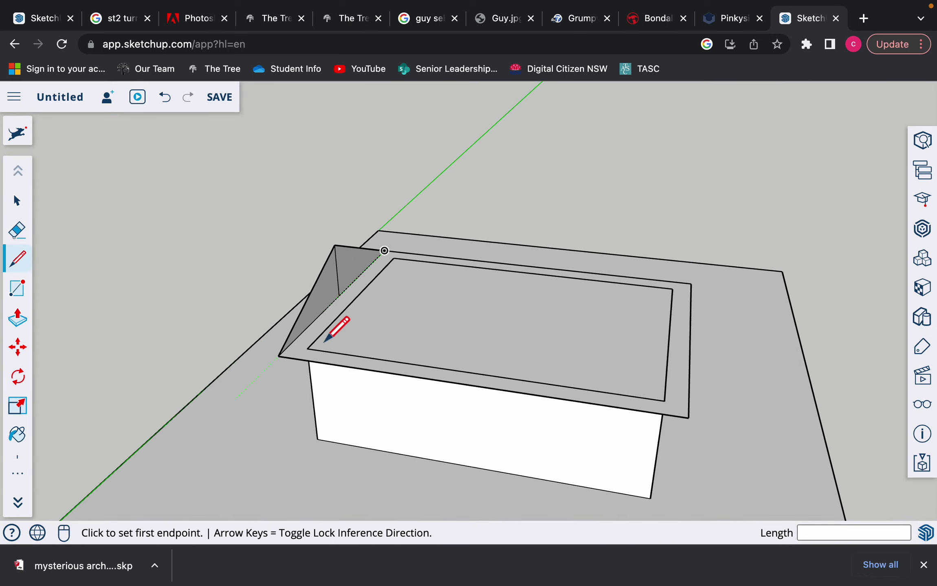
click(334, 245)
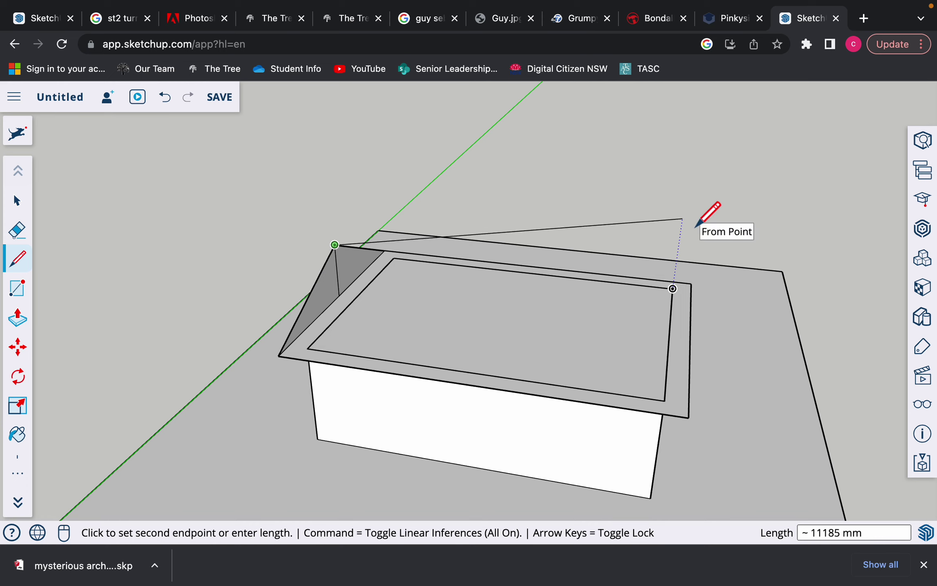
key(Left)
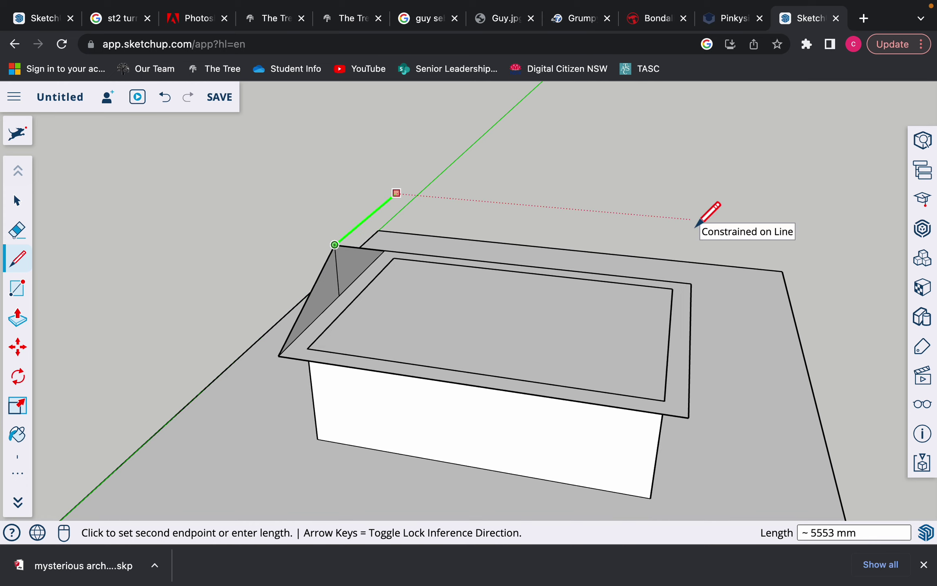
key(Right)
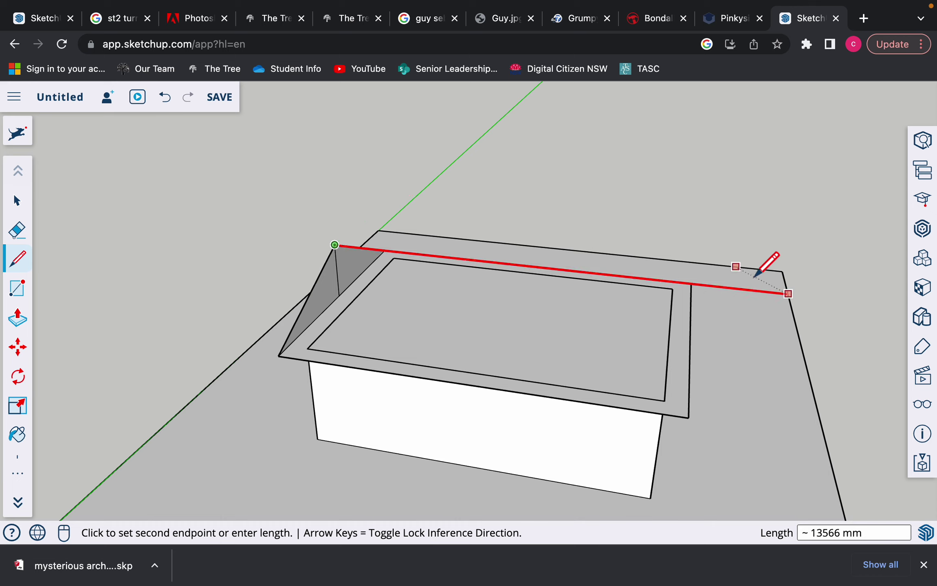
click(690, 342)
- Draw sloping lines from the ridge's far end to both outer corners to close the roof slopes and second gable
mouse_move(731, 418)
middle_down()
mouse_move(598, 429)
mouse_move(394, 368)
mouse_move(376, 351)
middle_up()
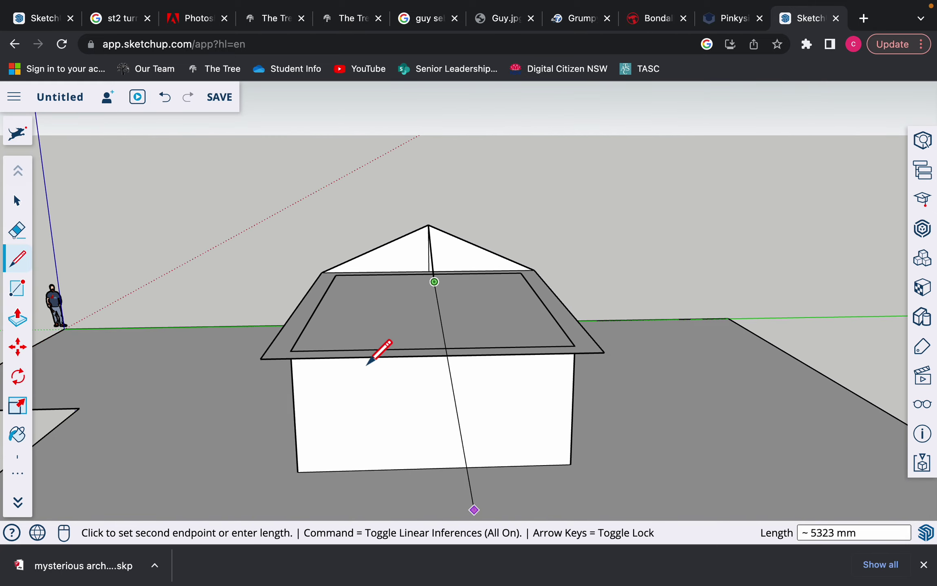
click(261, 359)
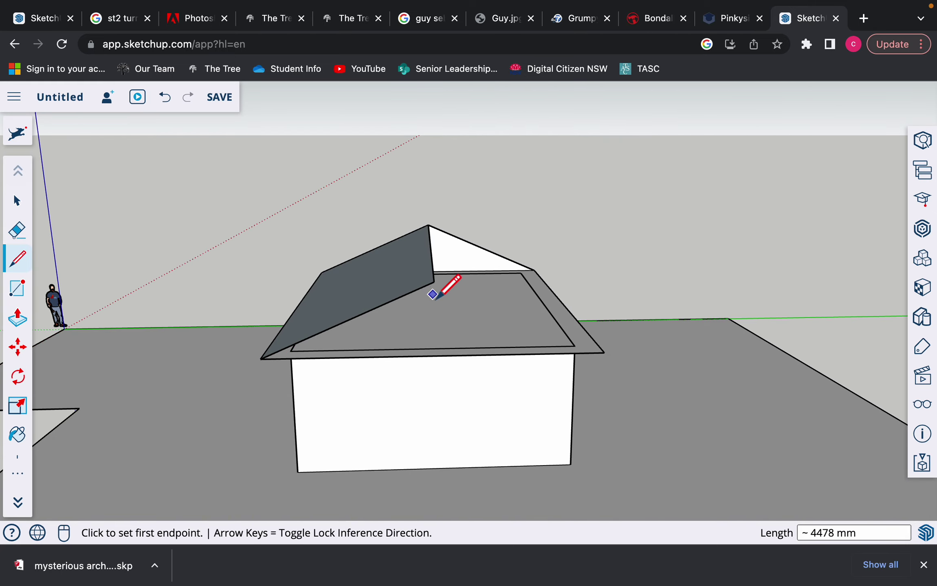
click(434, 282)
click(603, 353)
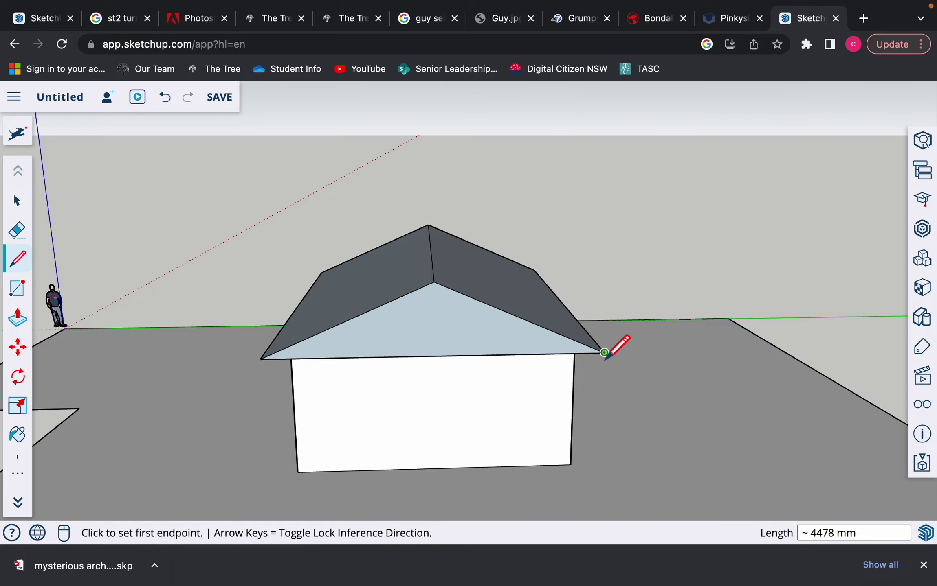
mouse_move(605, 353)
middle_down()
mouse_move(627, 407)
mouse_move(157, 317)
mouse_move(98, 343)
mouse_move(404, 376)
mouse_move(769, 321)
mouse_move(817, 356)
mouse_move(847, 310)
mouse_move(775, 389)
mouse_move(412, 378)
mouse_move(191, 407)
mouse_move(159, 422)
mouse_move(414, 432)
mouse_move(573, 422)
mouse_move(588, 408)
middle_up()
key(l)
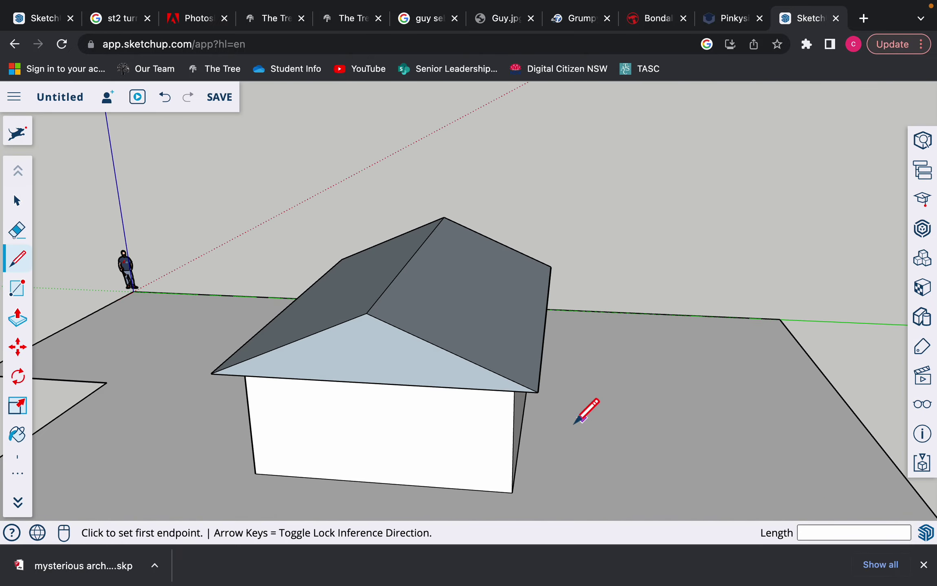
- Select all connected roof geometry and make it a group
click(16, 201)
triple_click(384, 353)
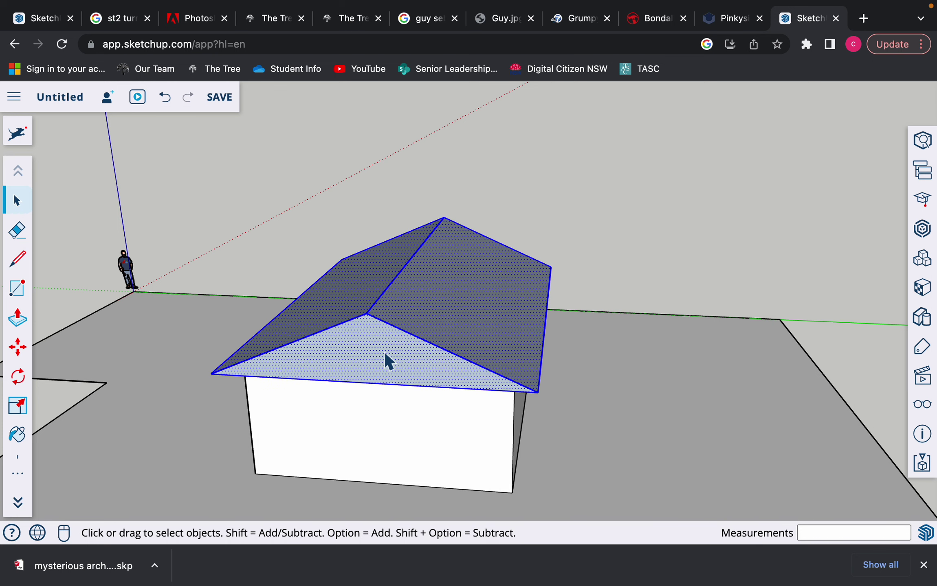
right_click(349, 353)
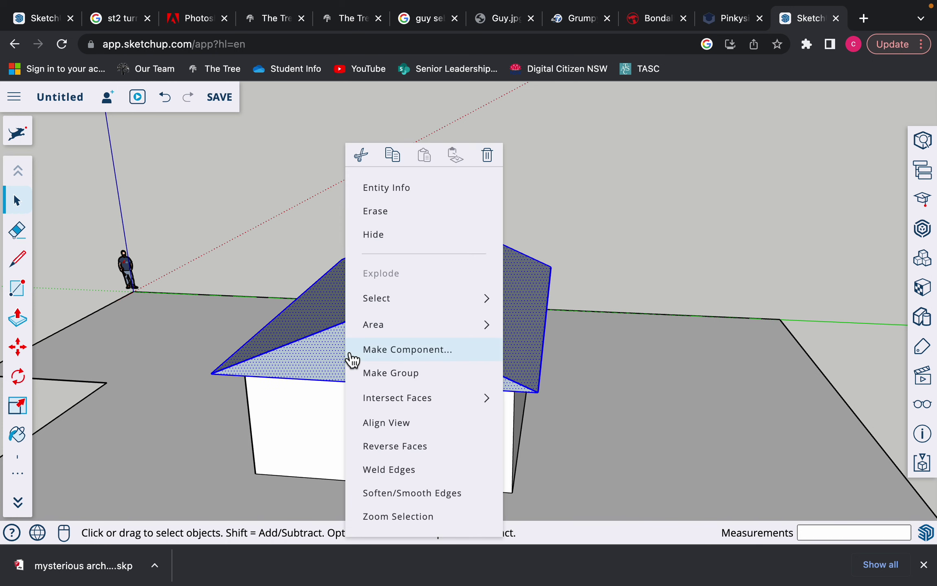
click(372, 371)
- Hide the roof group to expose the inside of the room
middle_drag(175, 478, 352, 432)
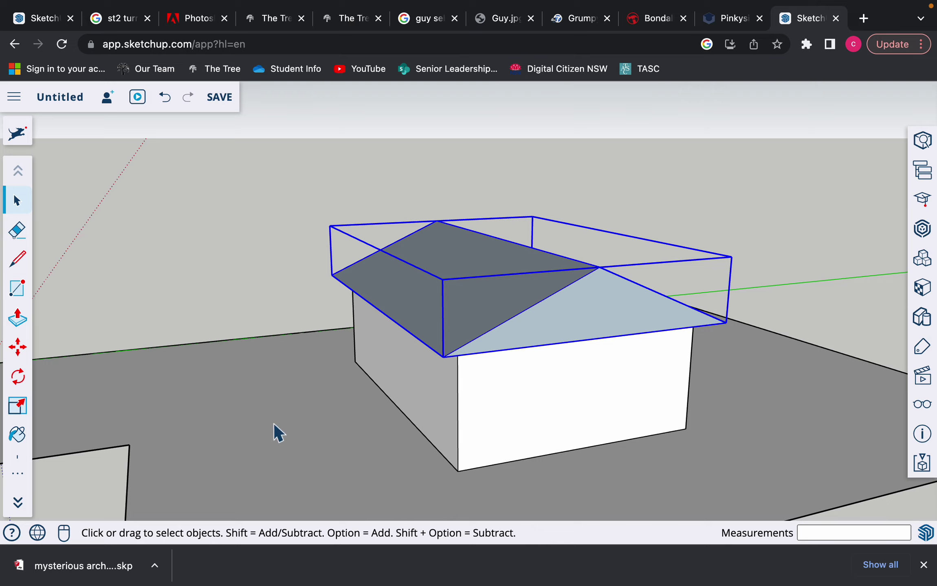
middle_drag(274, 423, 572, 419)
scroll(534, 407, up, 2)
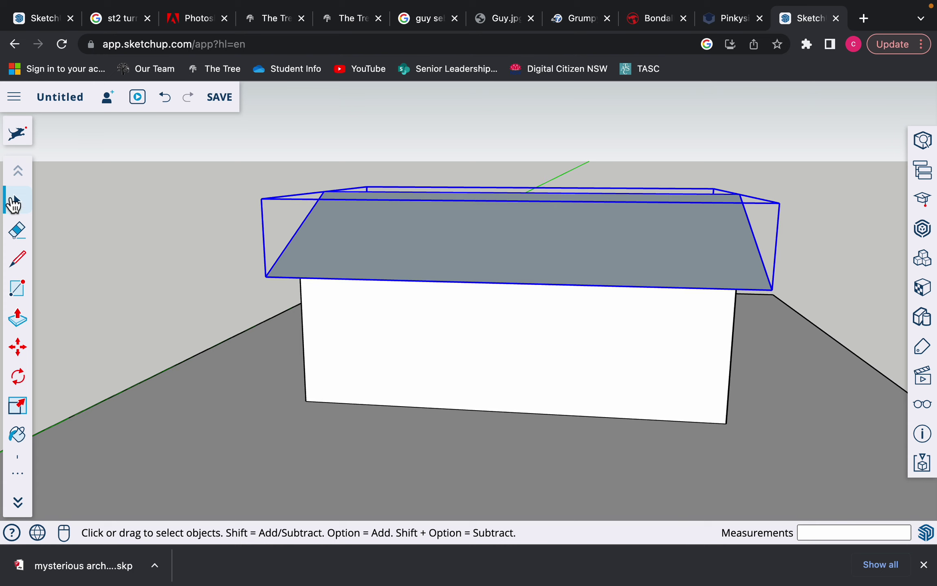
click(18, 134)
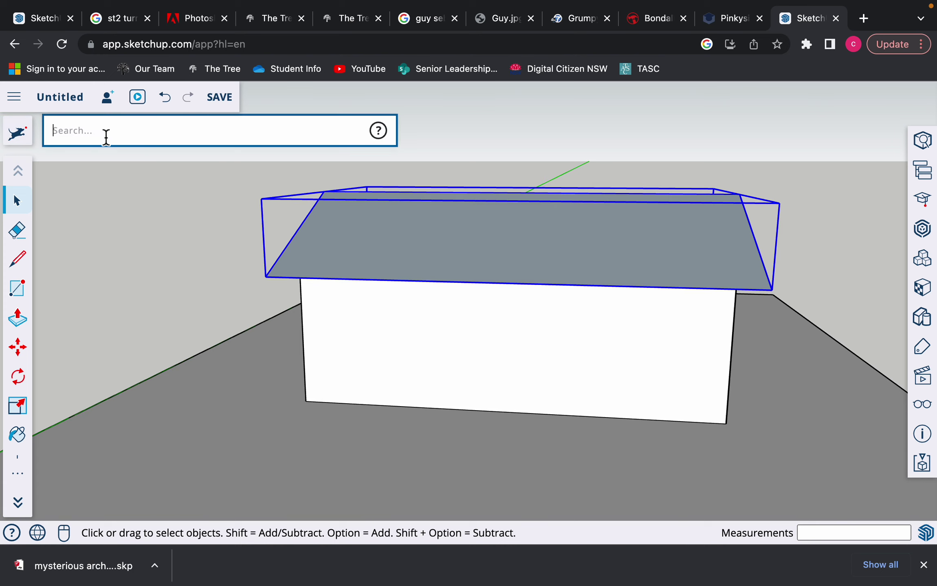
text(hide)
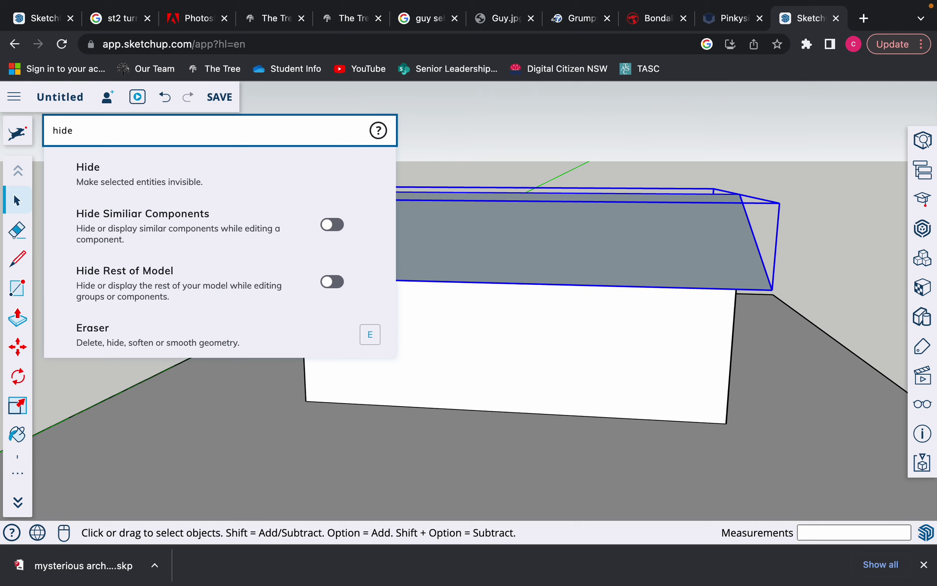
click(125, 191)
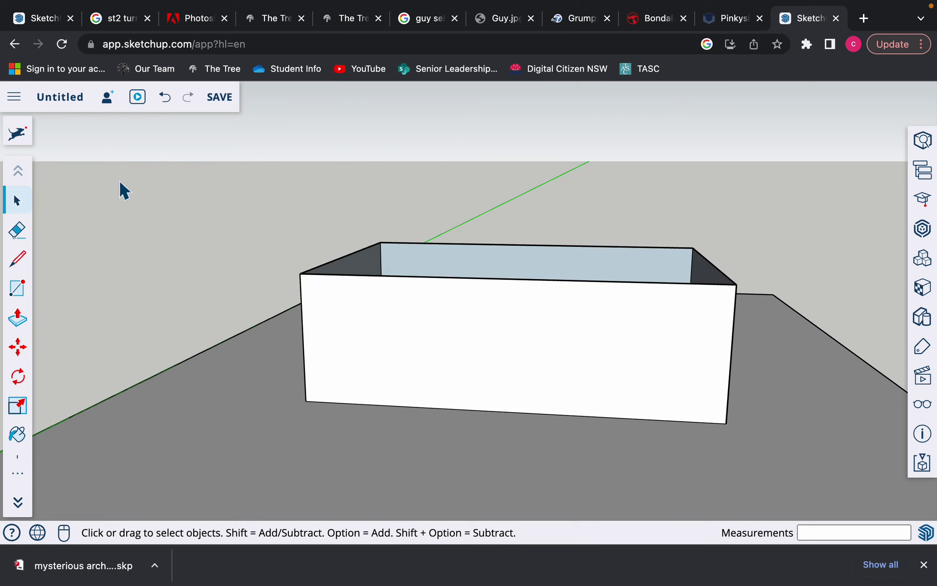
middle_drag(182, 174, 232, 381)
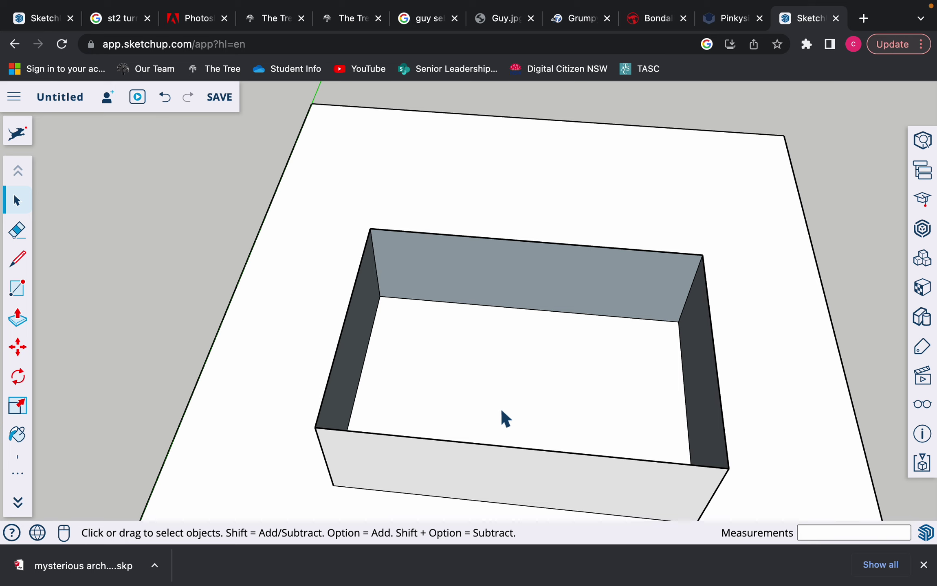
- Search the commands for "show" and turn on View Hidden Objects to display the hidden roof group
middle_drag(502, 417, 460, 269)
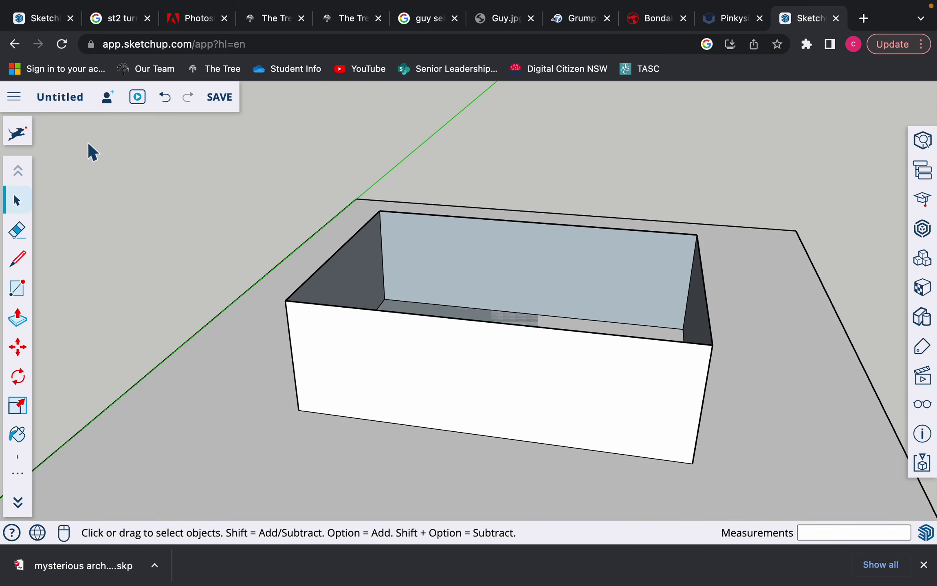
click(25, 135)
text(show)
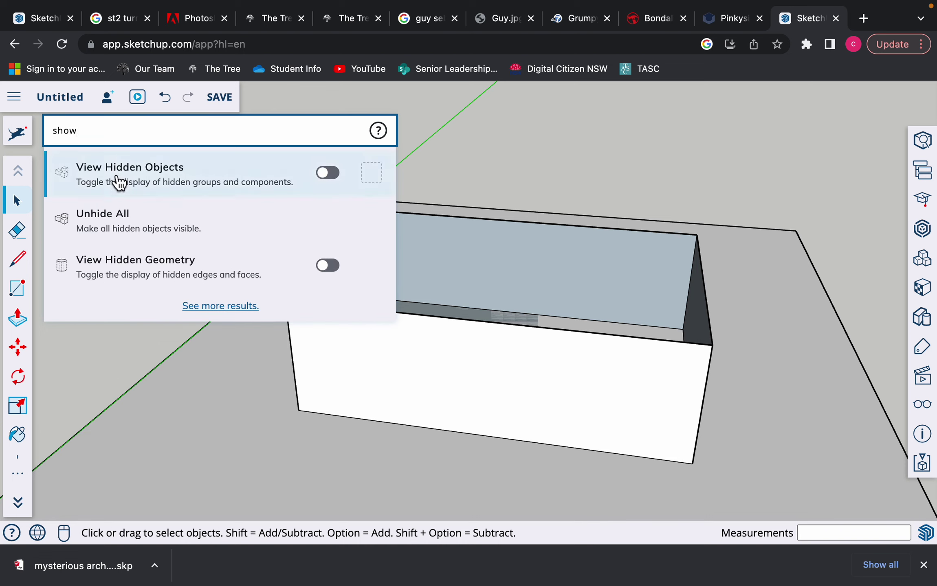
click(118, 181)
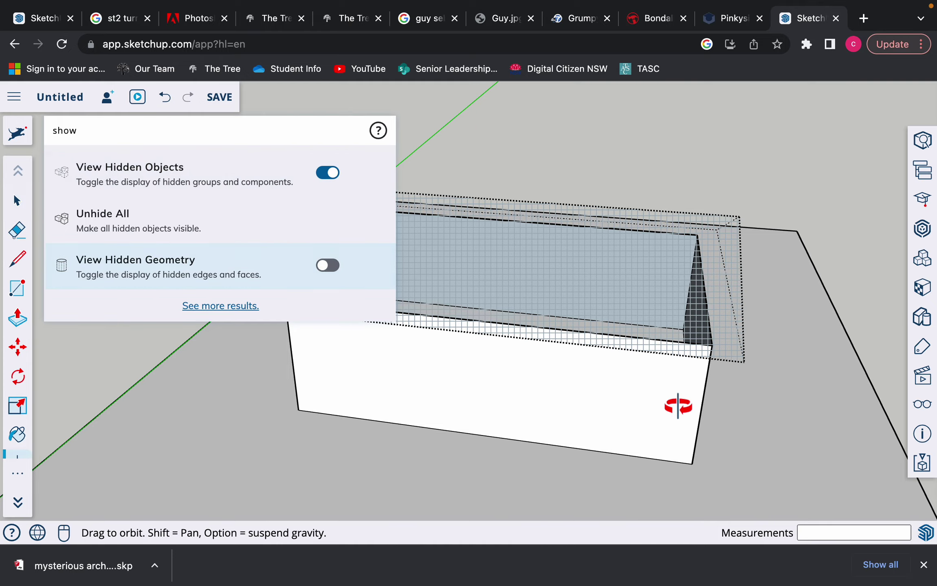
middle_drag(673, 403, 681, 302)
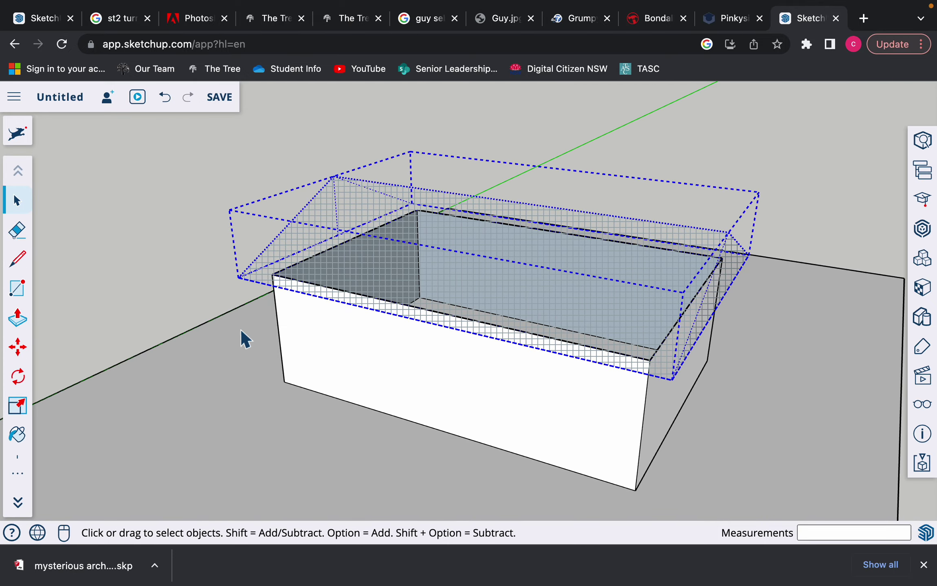
middle_drag(245, 336, 594, 269)
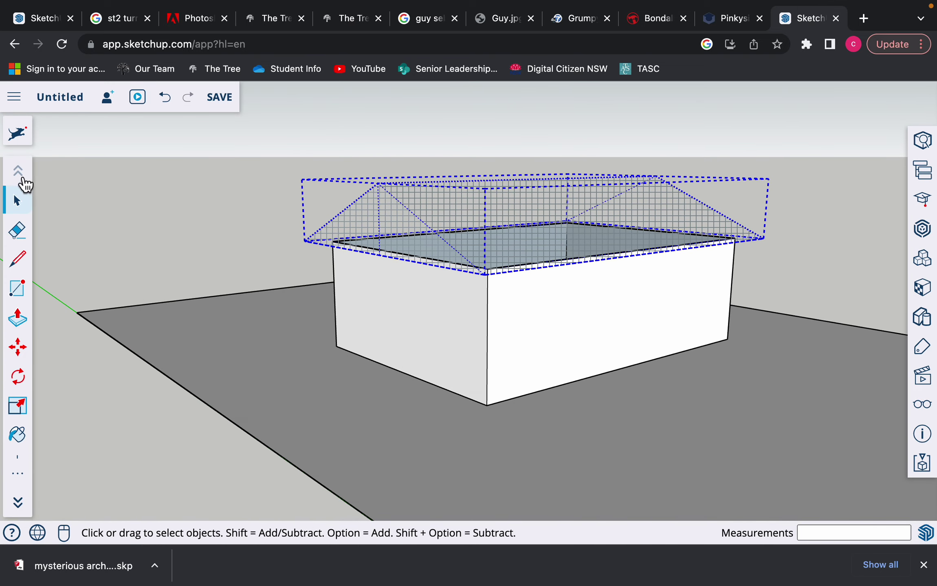
- Open the Display settings and turn on the visibility of Hidden Geometry and Section Planes
click(204, 241)
click(387, 231)
click(924, 405)
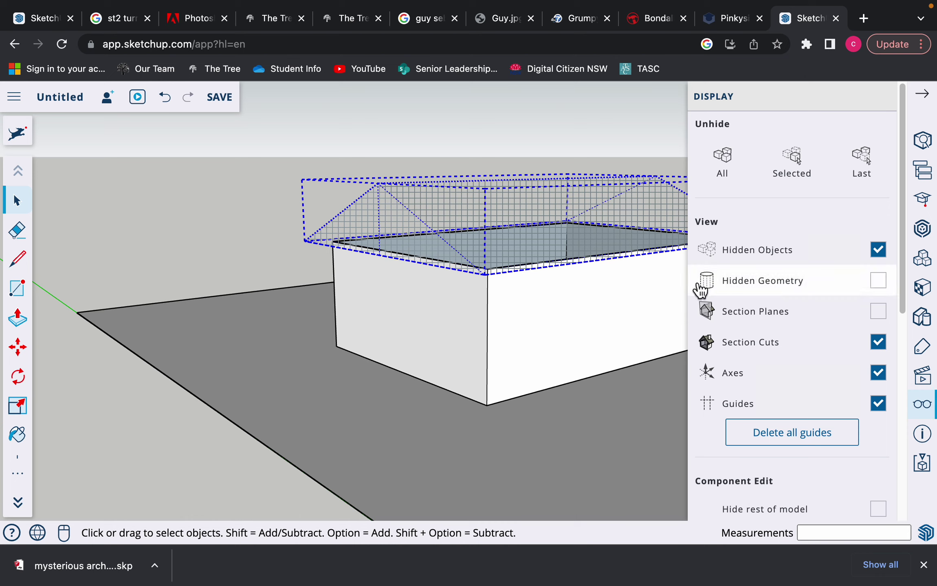
click(880, 281)
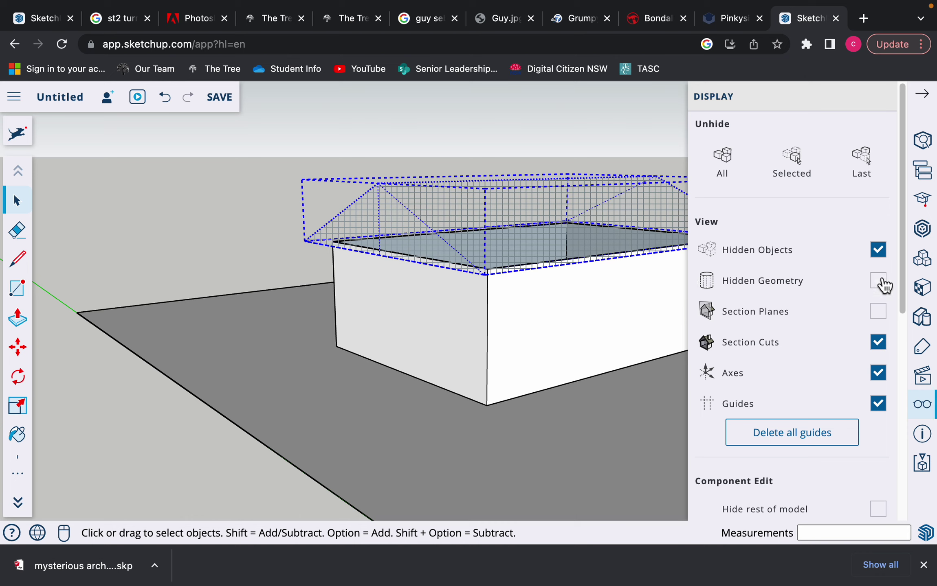
click(878, 314)
scroll(829, 391, down, 1)
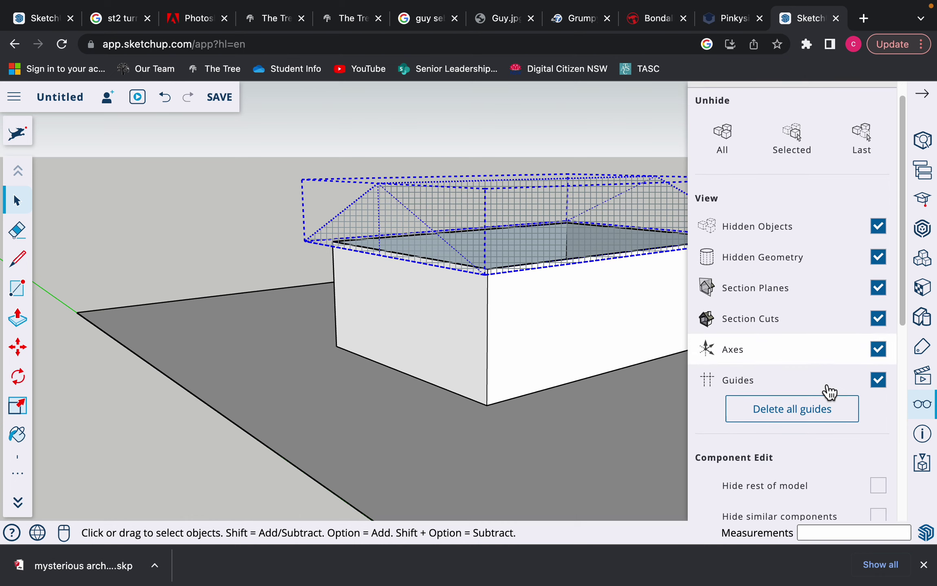
scroll(830, 391, up, 1)
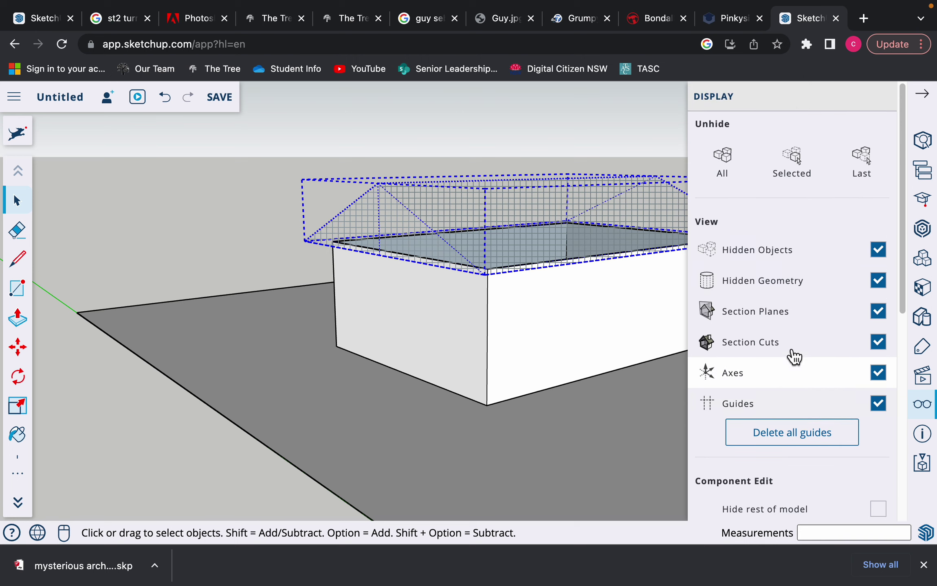
- Unhide all hidden objects to restore the roof, and clear the selection
click(724, 163)
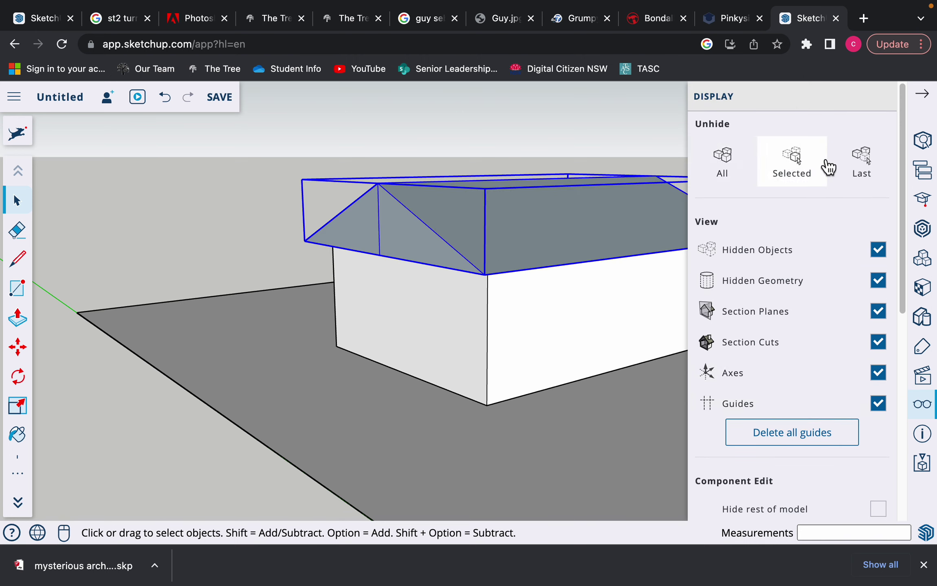
middle_drag(134, 295, 328, 339)
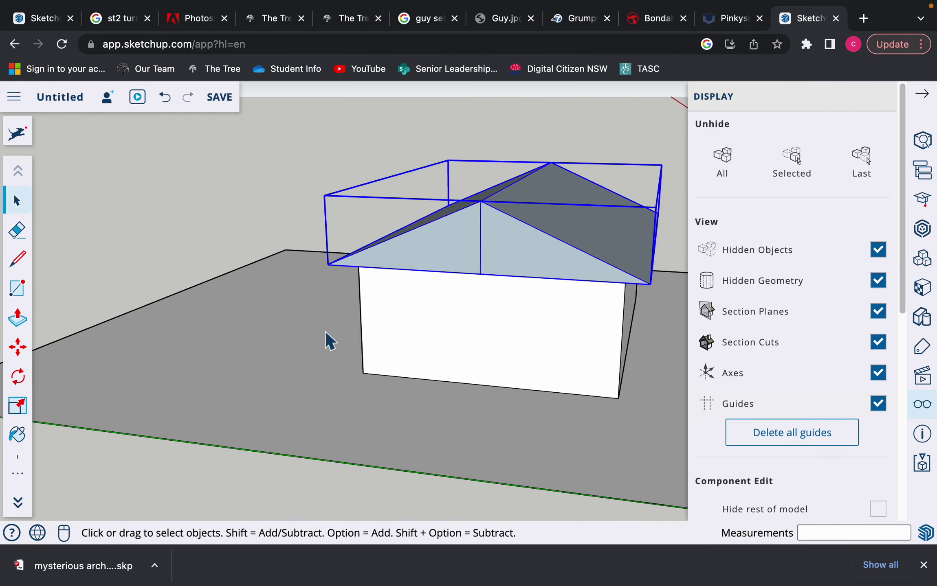
click(169, 214)
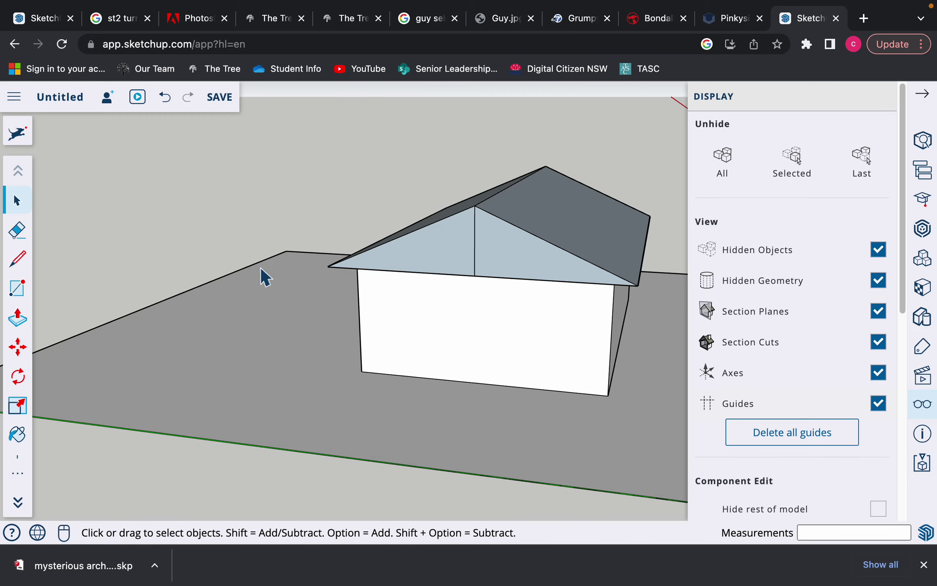
- Try to erase the vertical centre line on the gable without opening the roof group, and undo the erasure
middle_drag(141, 211, 351, 331)
scroll(394, 314, up, 3)
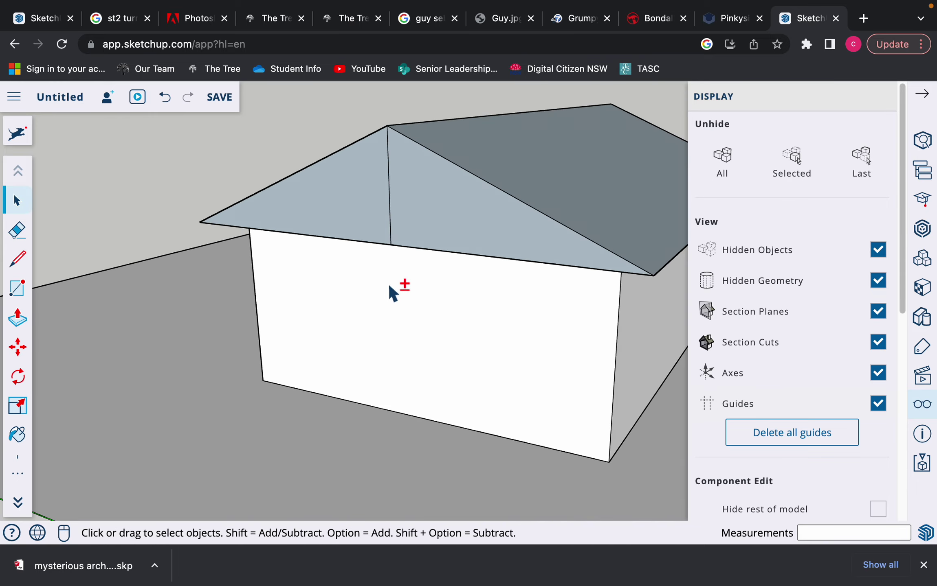
shift+middle_drag(388, 283, 338, 358)
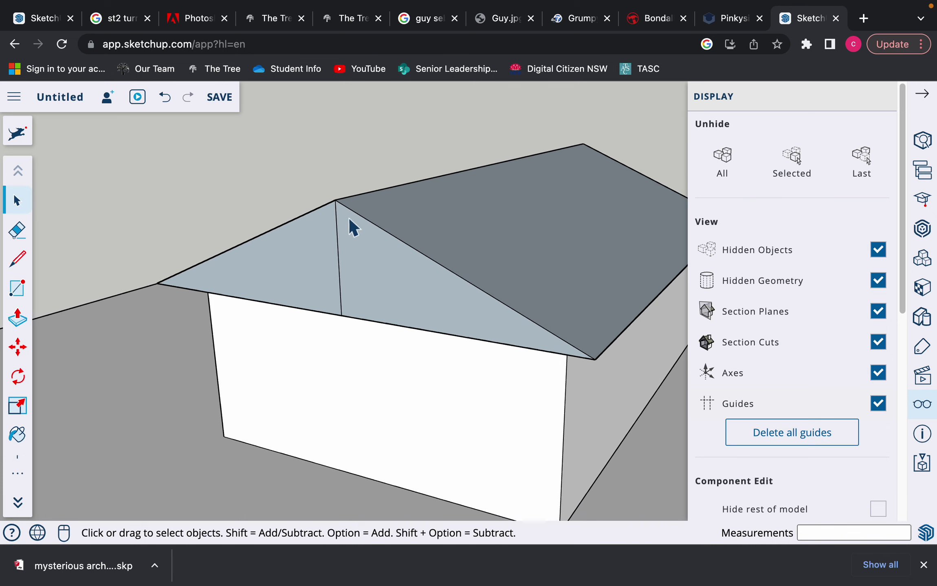
click(18, 231)
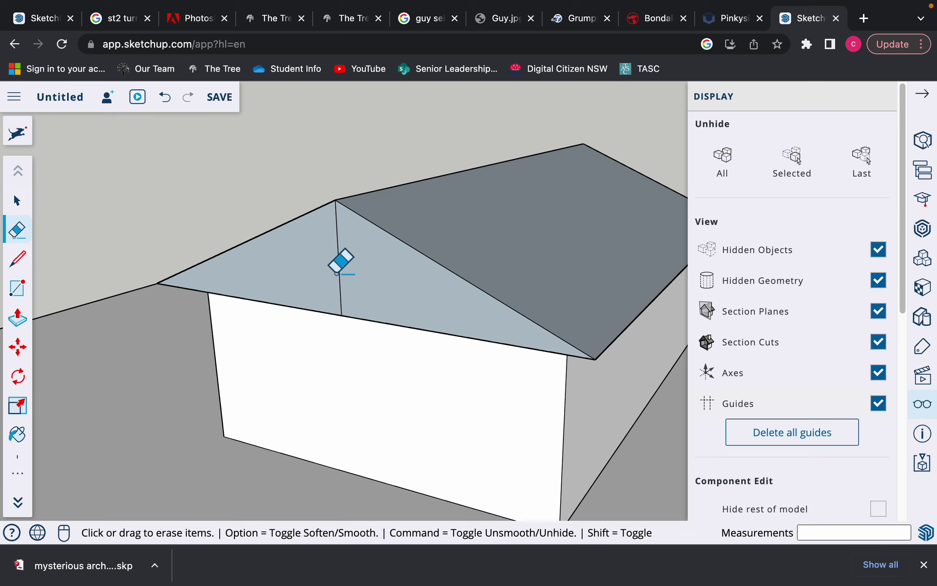
click(356, 275)
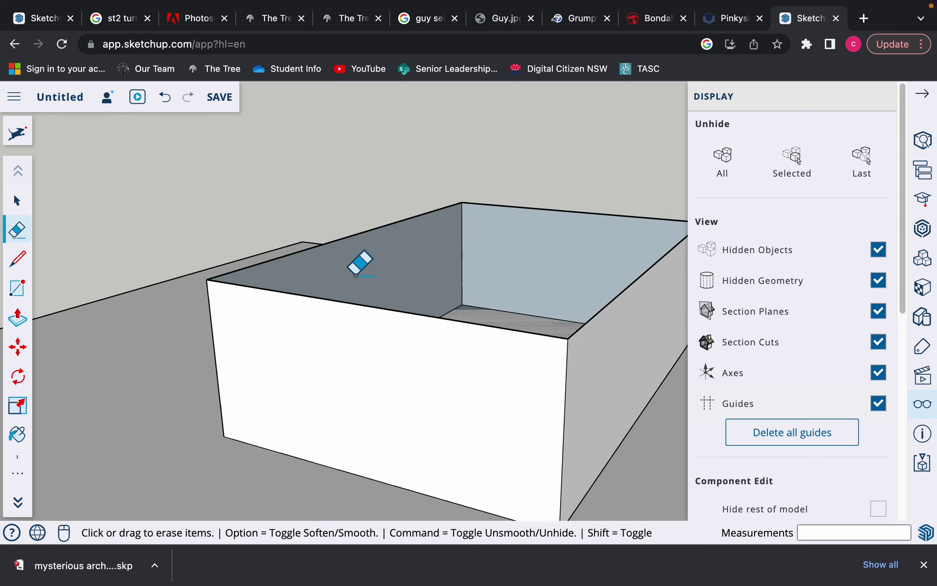
key(super+z)
- Open the roof group for editing and erase the vertical centre line on its front gable
click(18, 200)
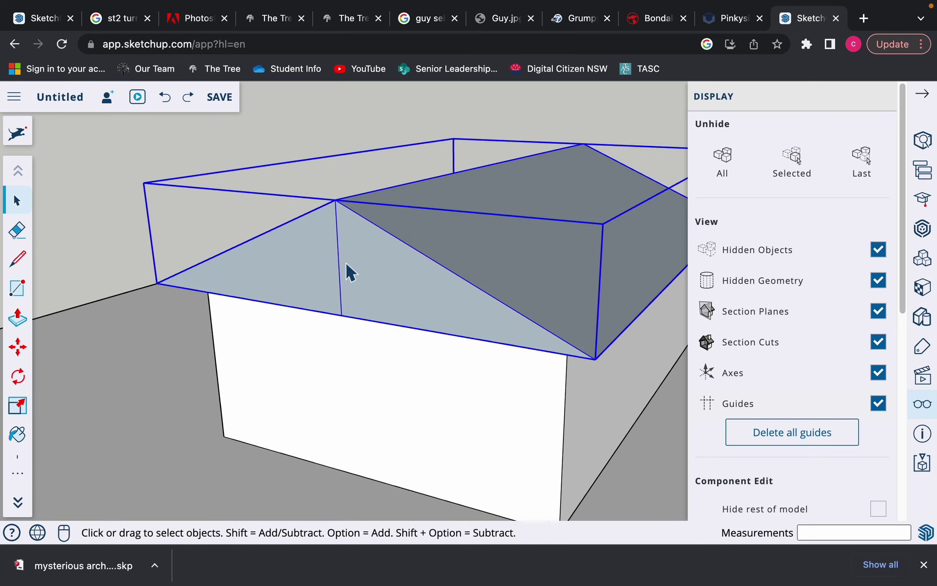
double_click(345, 264)
click(17, 230)
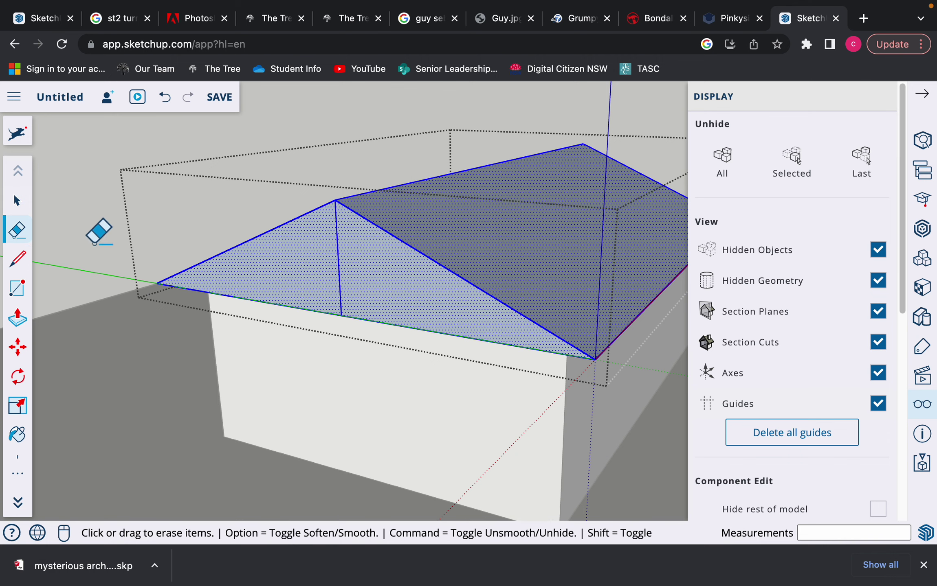
click(338, 265)
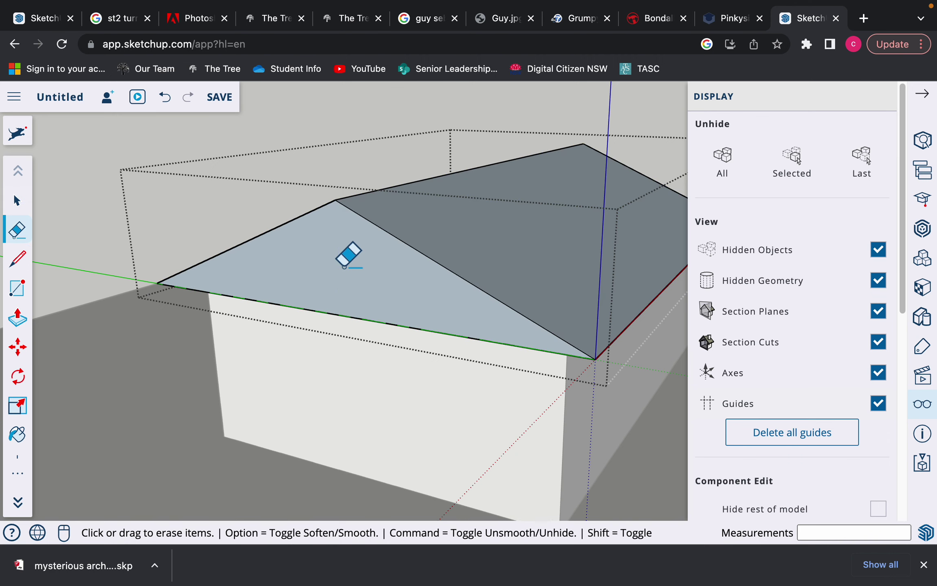
- Try erasing the roof's ridge line inside the group, and undo the erasure
middle_drag(469, 292, 81, 256)
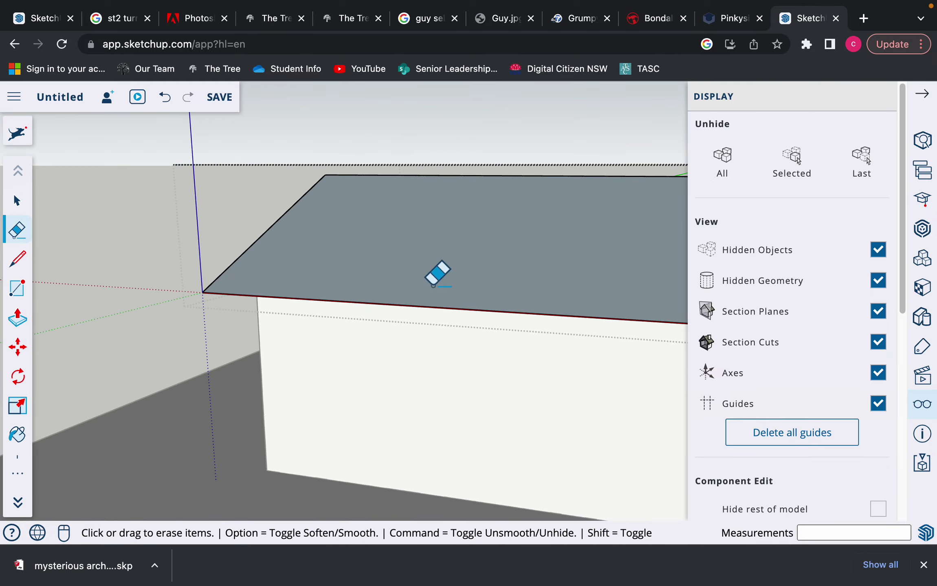
mouse_move(591, 291)
middle_down()
mouse_move(456, 322)
mouse_move(138, 303)
mouse_move(508, 361)
mouse_move(339, 335)
middle_up()
mouse_move(251, 337)
middle_down()
mouse_move(420, 385)
mouse_move(636, 370)
mouse_move(560, 321)
mouse_move(308, 337)
middle_up()
scroll(407, 328, up, 3)
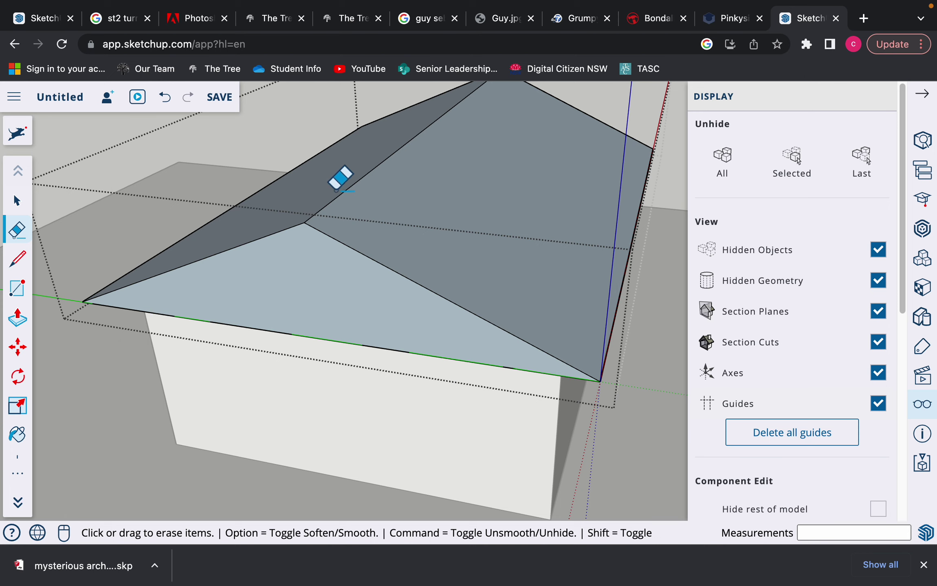
click(351, 185)
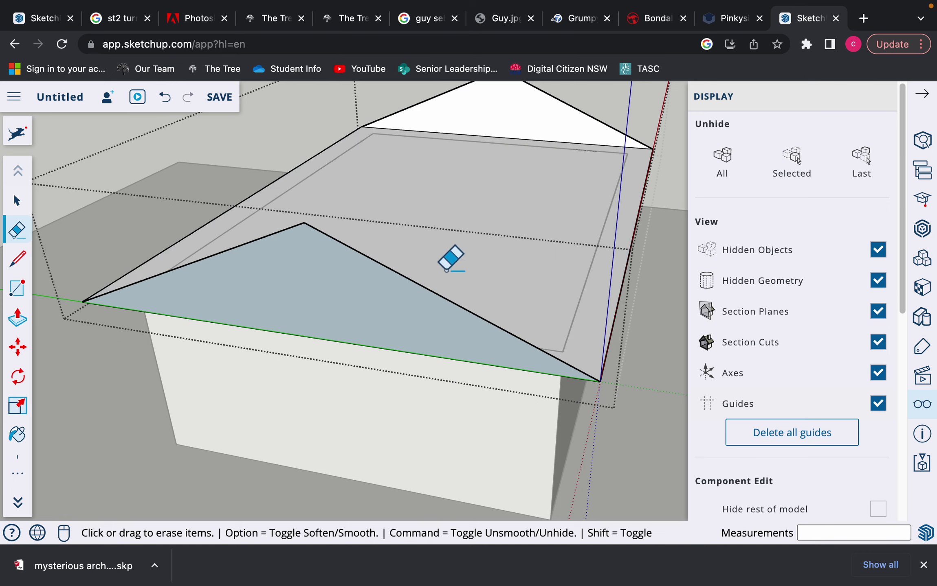
mouse_move(450, 257)
middle_down()
mouse_move(318, 266)
mouse_move(279, 249)
mouse_move(412, 244)
middle_up()
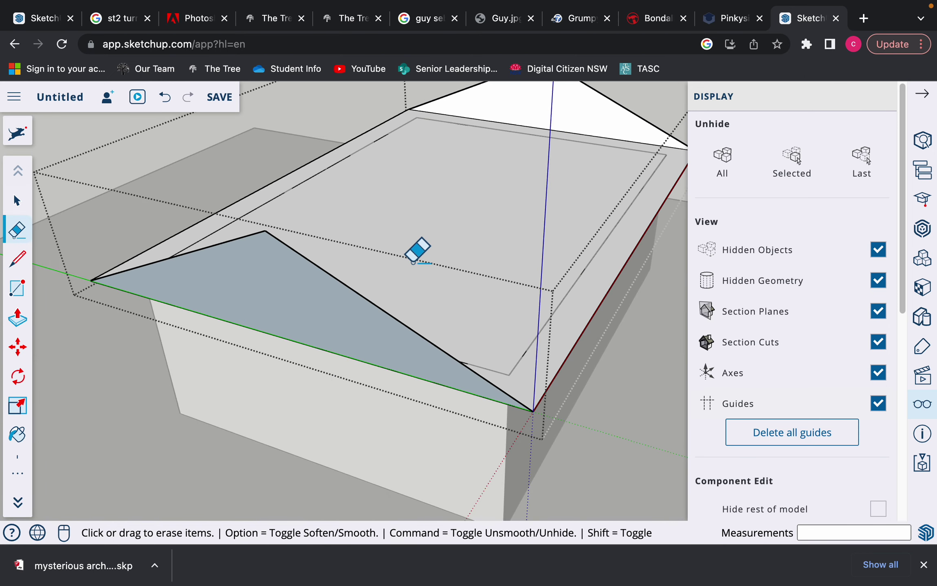
key(super+z)
- Finish editing the roof group and return to the main model
mouse_move(278, 324)
middle_down()
mouse_move(449, 284)
mouse_move(518, 203)
mouse_move(479, 163)
mouse_move(364, 149)
mouse_move(92, 202)
mouse_move(106, 208)
middle_up()
middle_drag(282, 289, 285, 281)
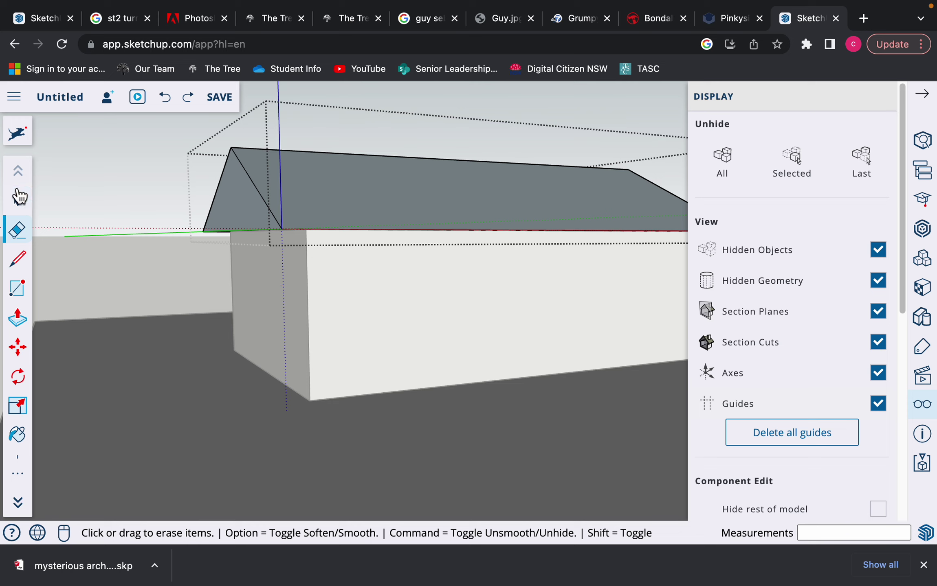
click(16, 200)
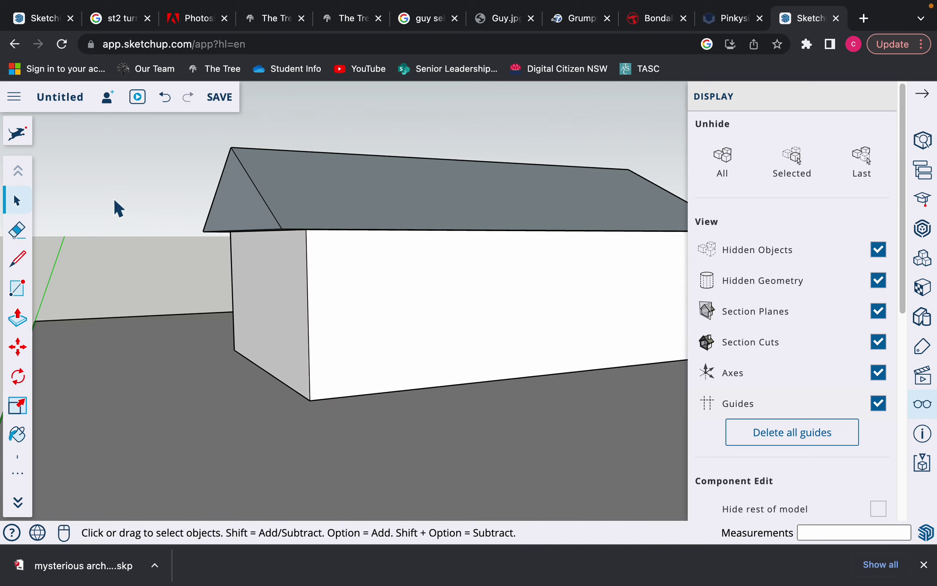
- Try drawing outside the room group a line 500 mm along the long wall's base and a vertical about 2655 mm high, and undo it
middle_drag(138, 282, 446, 355)
scroll(413, 384, up, 5)
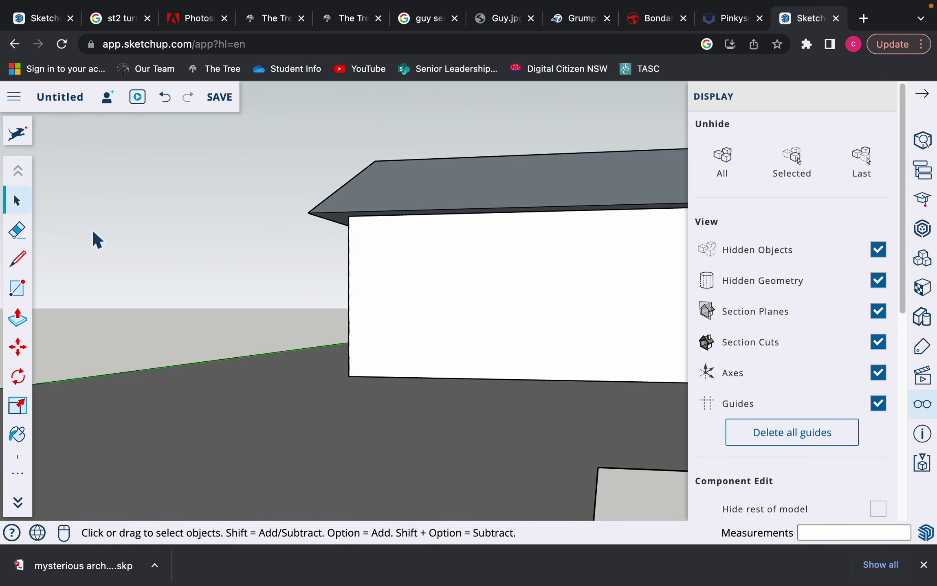
click(26, 260)
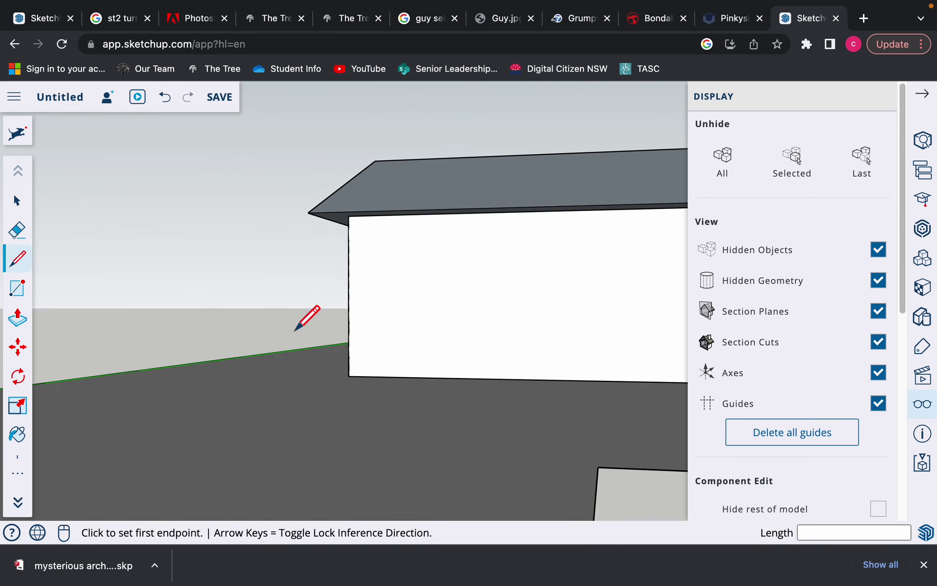
click(349, 377)
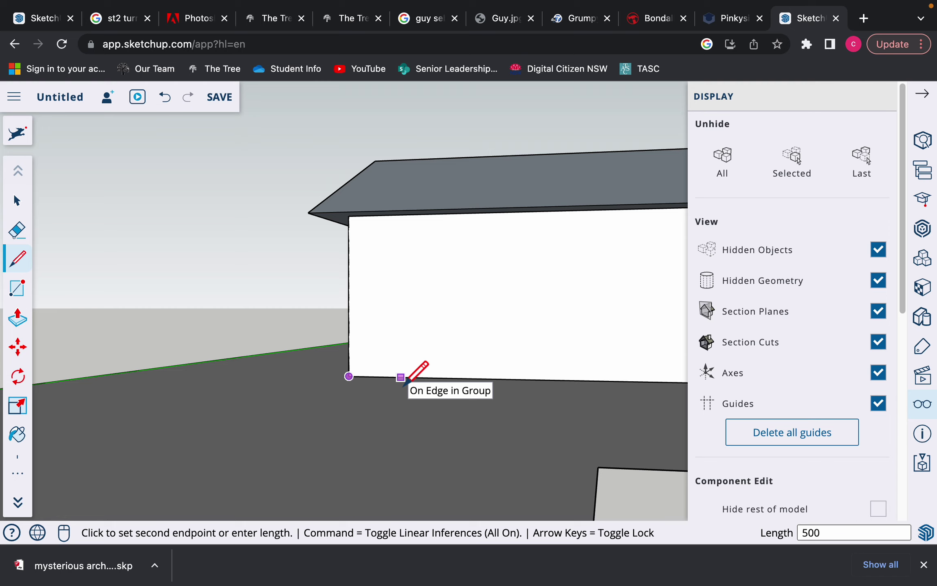
key(Return)
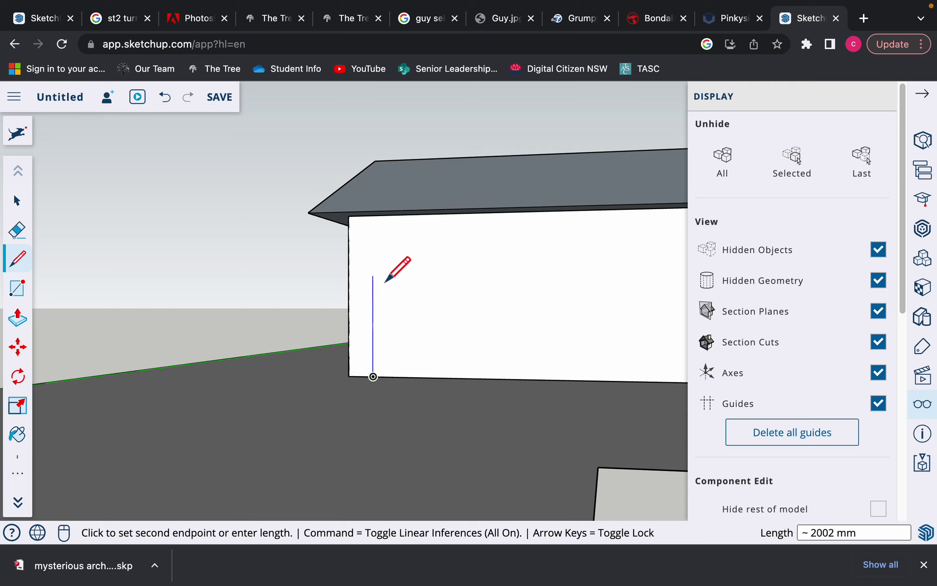
click(384, 251)
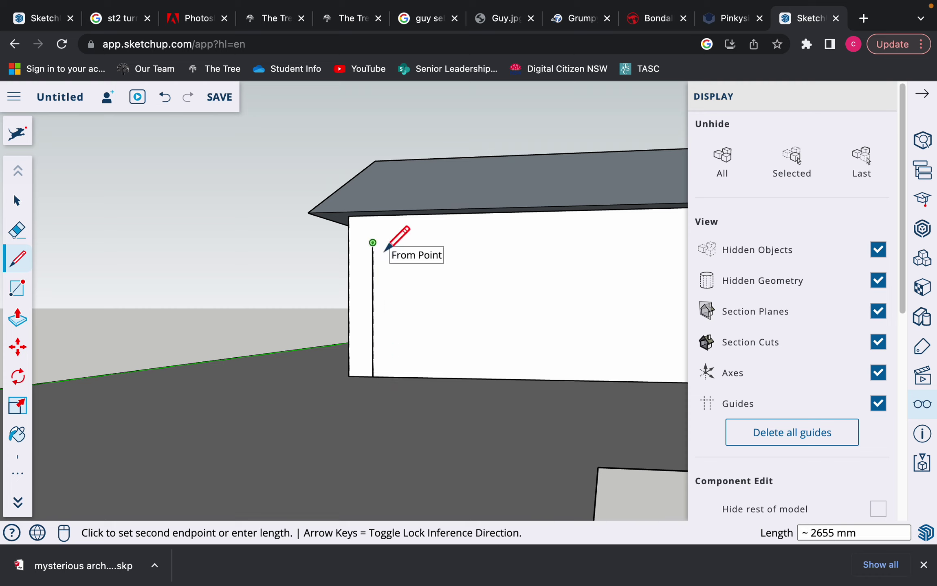
key(super+z)
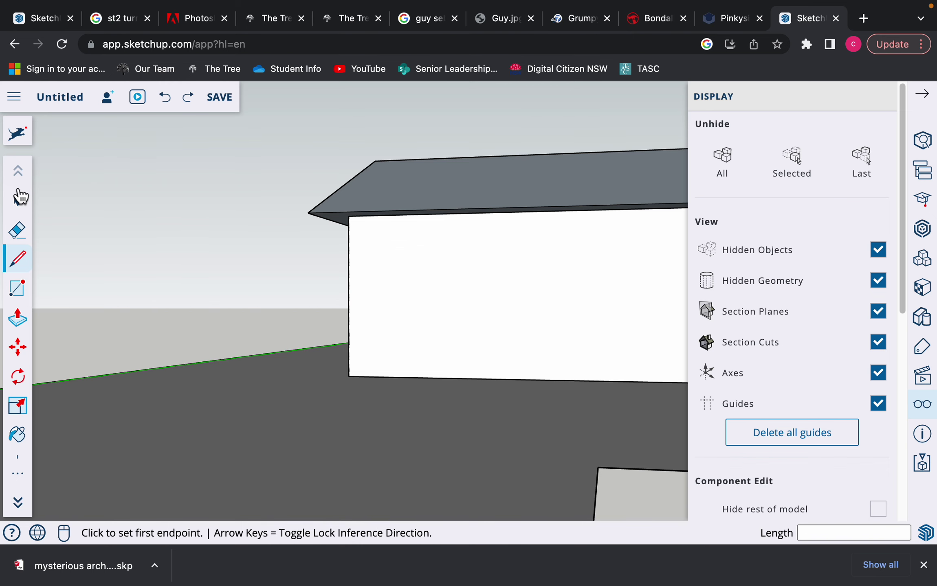
- Open the room group for editing and select its long wall face
click(23, 204)
double_click(450, 342)
double_click(450, 341)
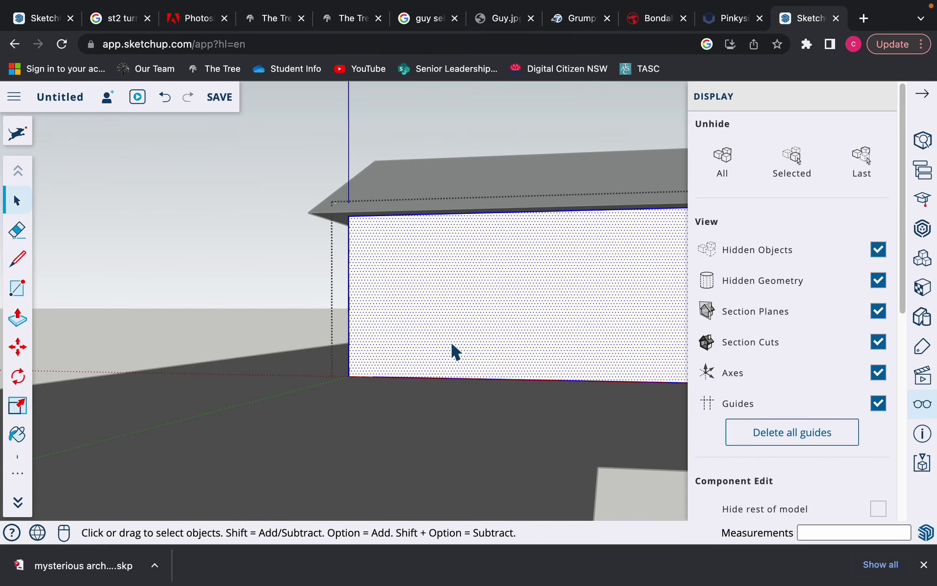
click(127, 243)
click(425, 303)
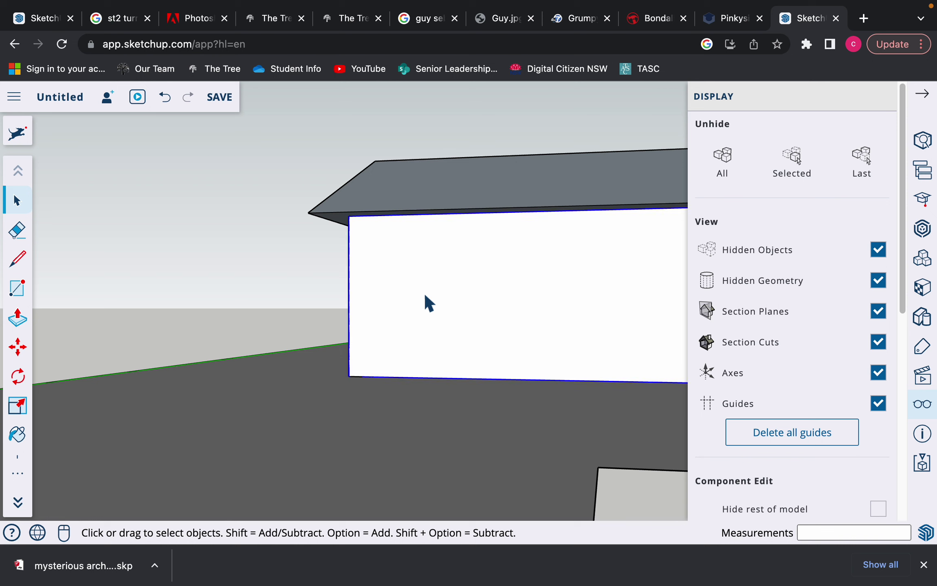
double_click(424, 296)
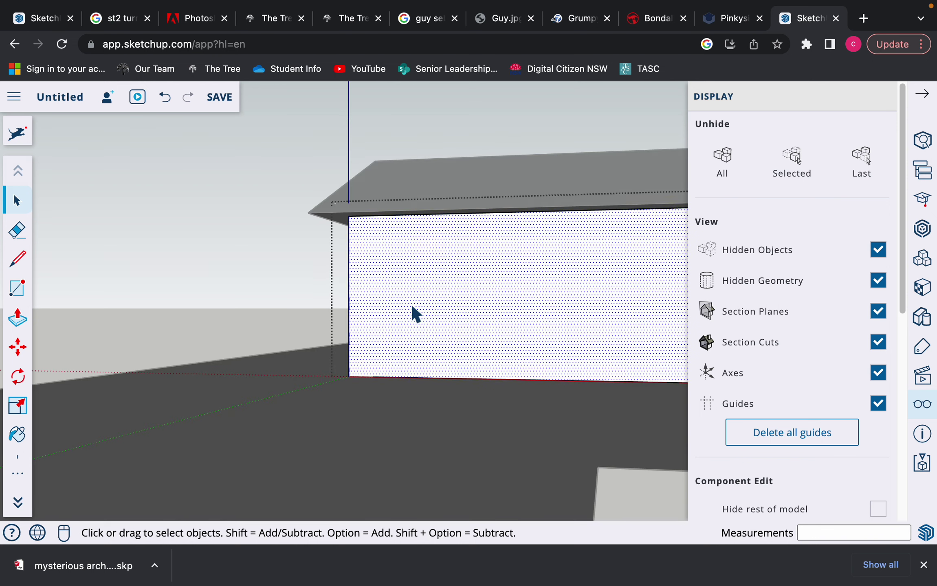
- Draw a door outline 1200 mm wide and 2100 mm high on the long wall, starting 500 mm from its corner
click(18, 259)
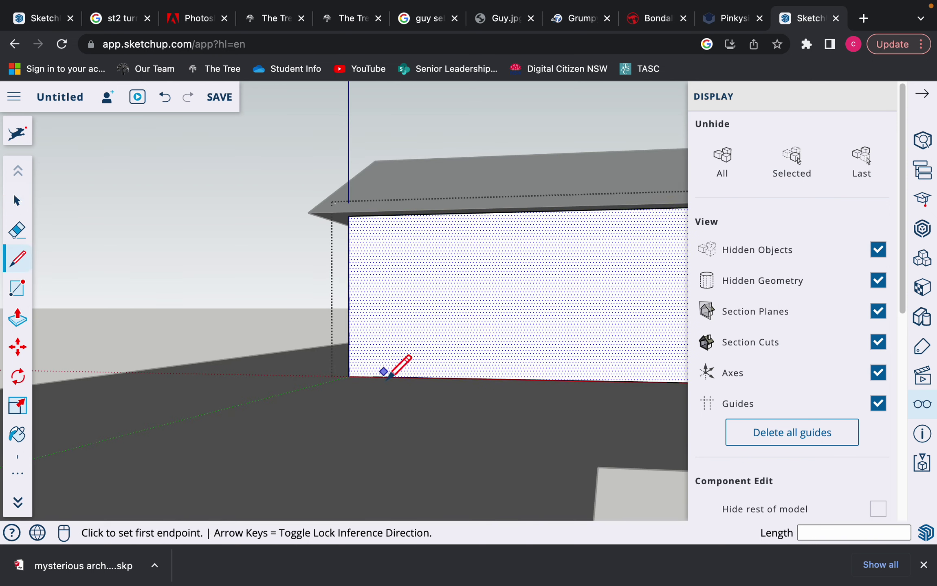
click(350, 377)
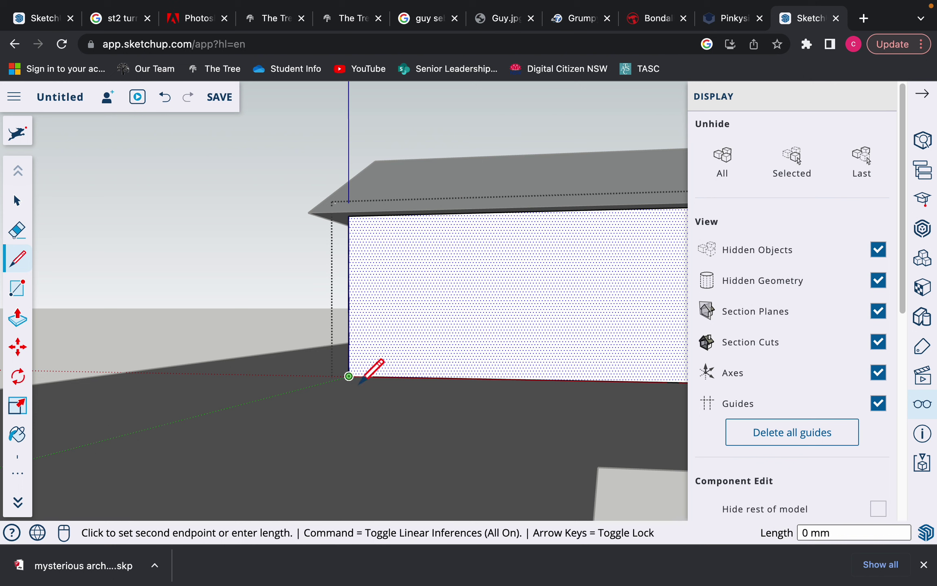
click(381, 375)
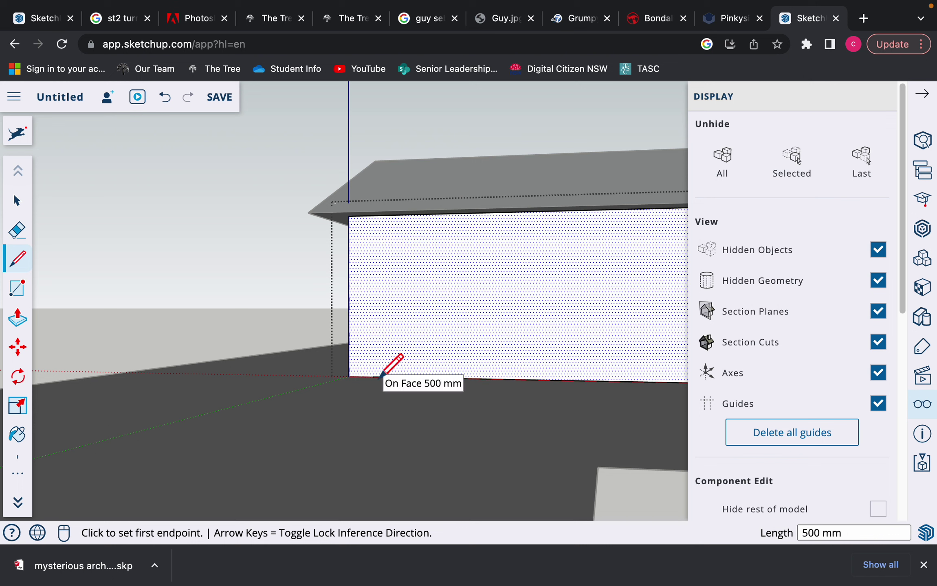
click(375, 377)
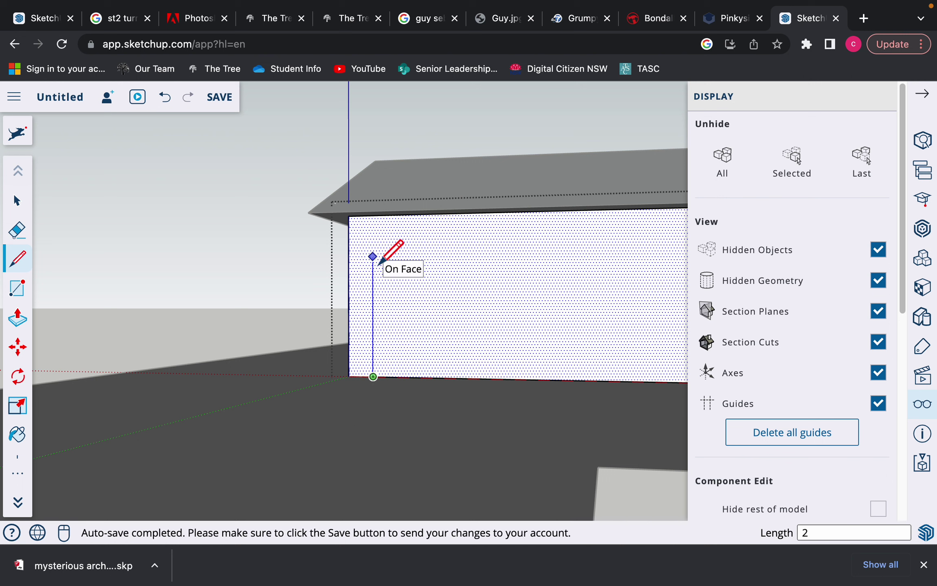
text(2100)
key(Return)
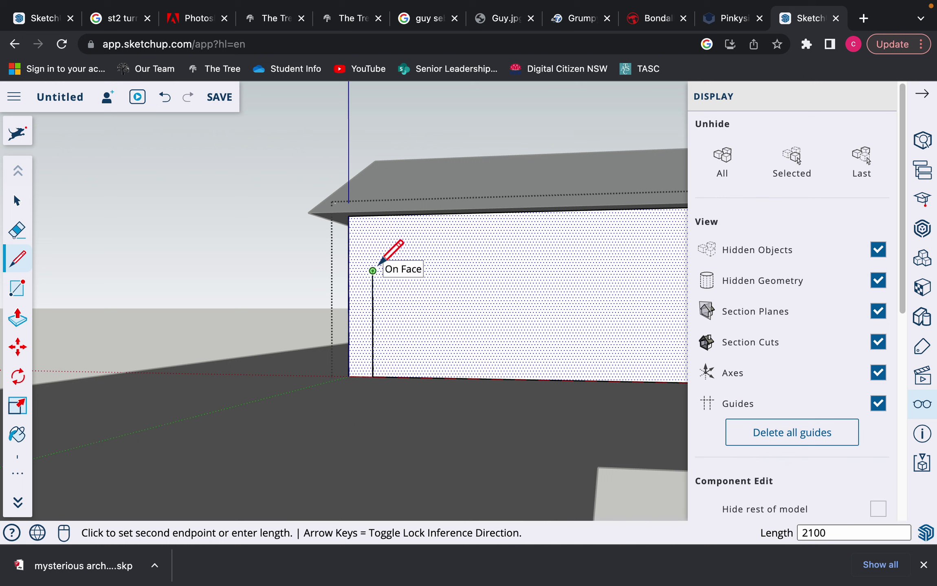
click(419, 272)
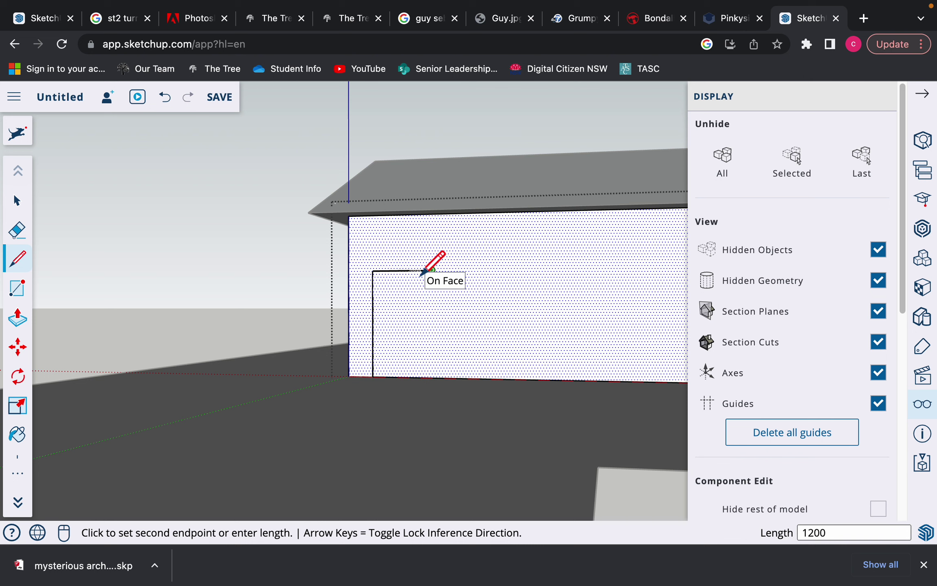
click(432, 378)
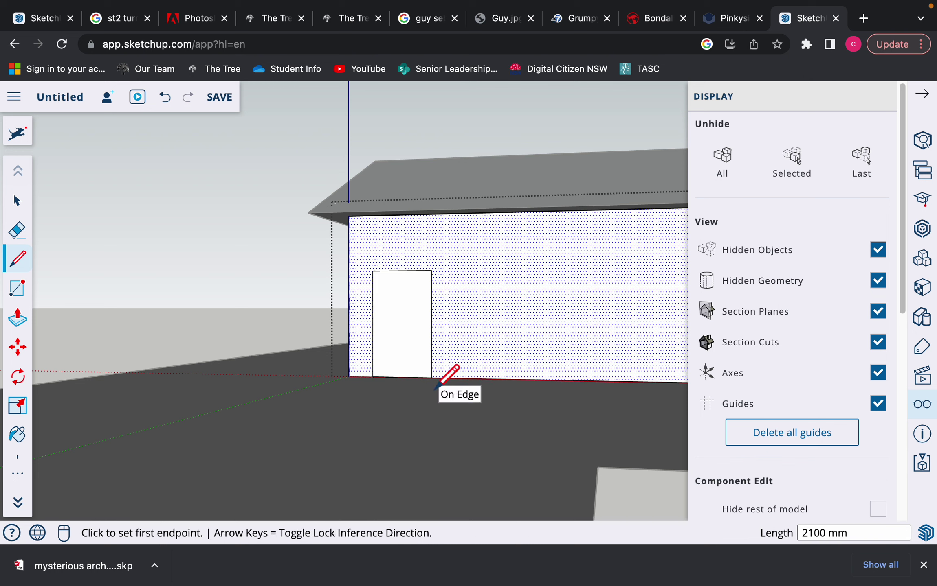
- Try offsetting the selected wall face's outline around the door by about 129 mm, and undo it
middle_drag(351, 425, 231, 480)
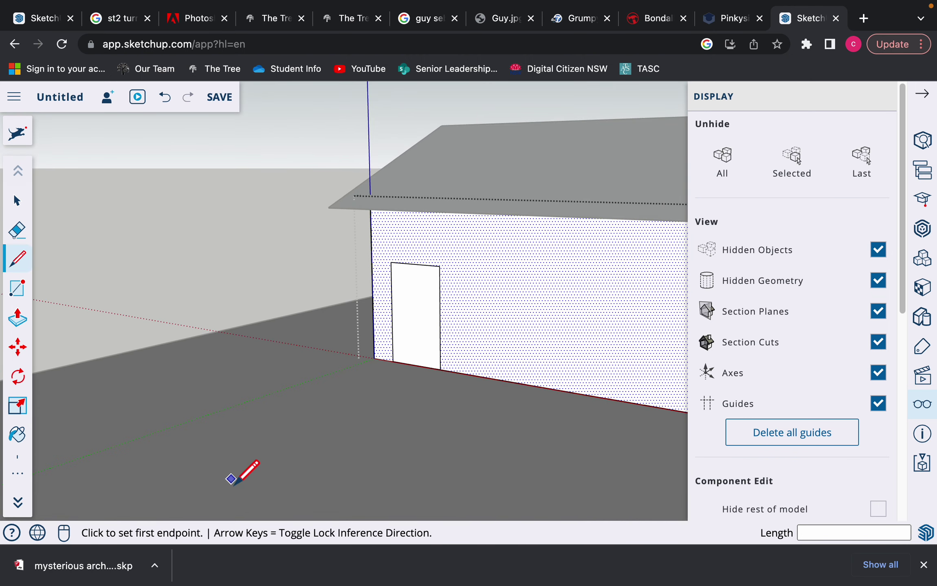
click(16, 203)
middle_drag(439, 366, 372, 450)
scroll(444, 397, up, 5)
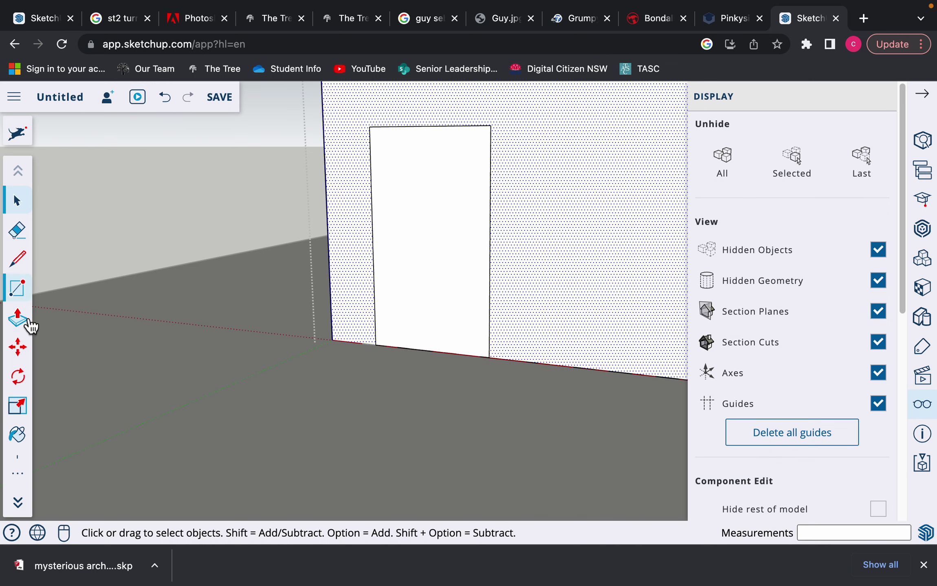
click(21, 476)
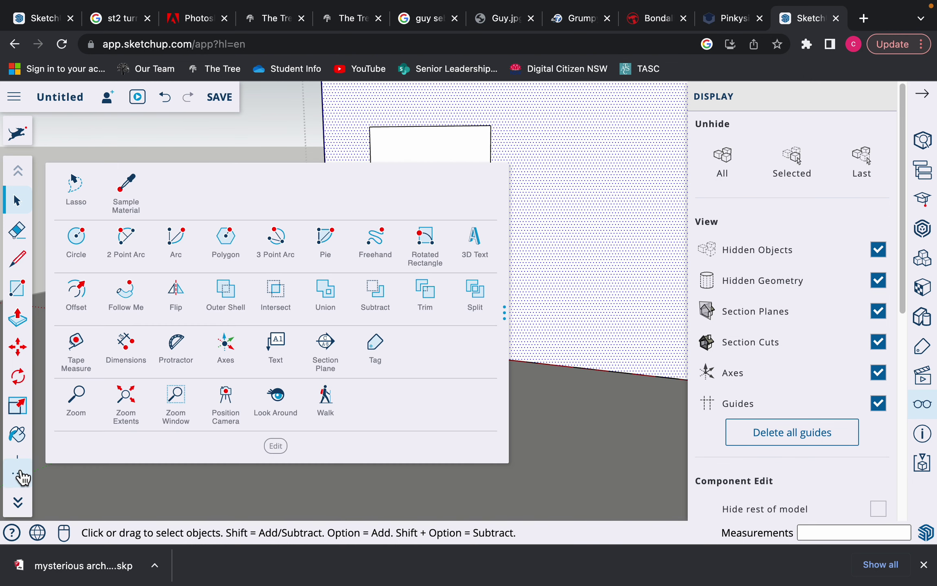
click(77, 294)
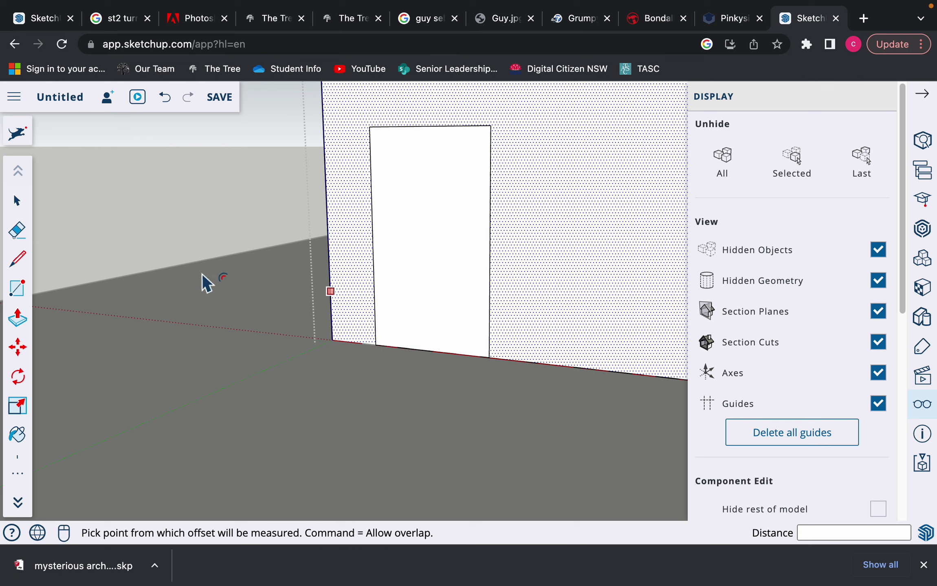
click(486, 260)
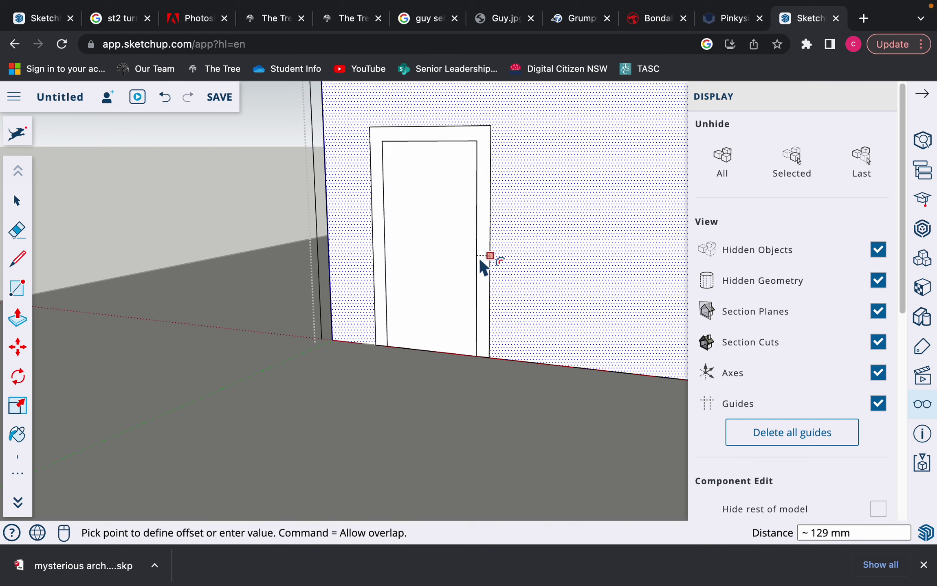
click(481, 261)
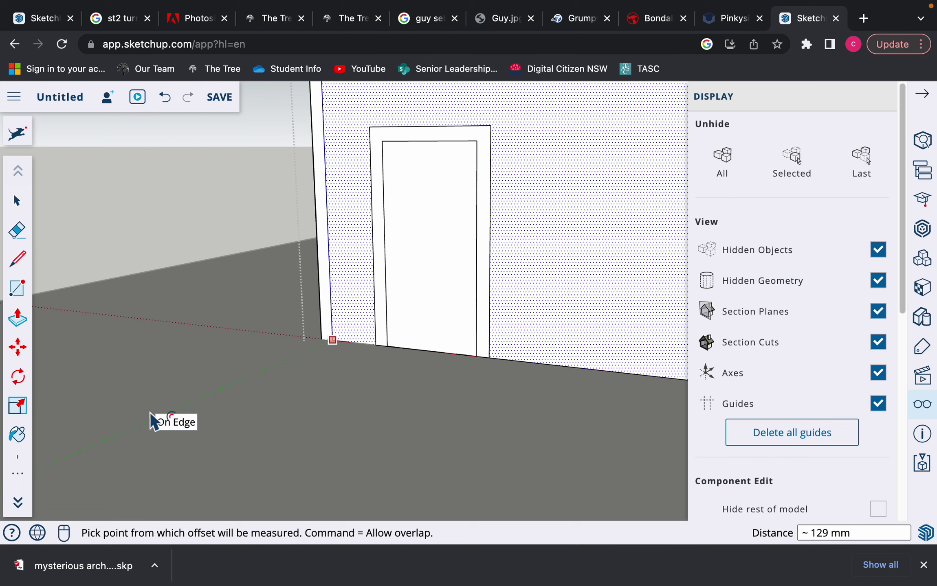
key(super+z)
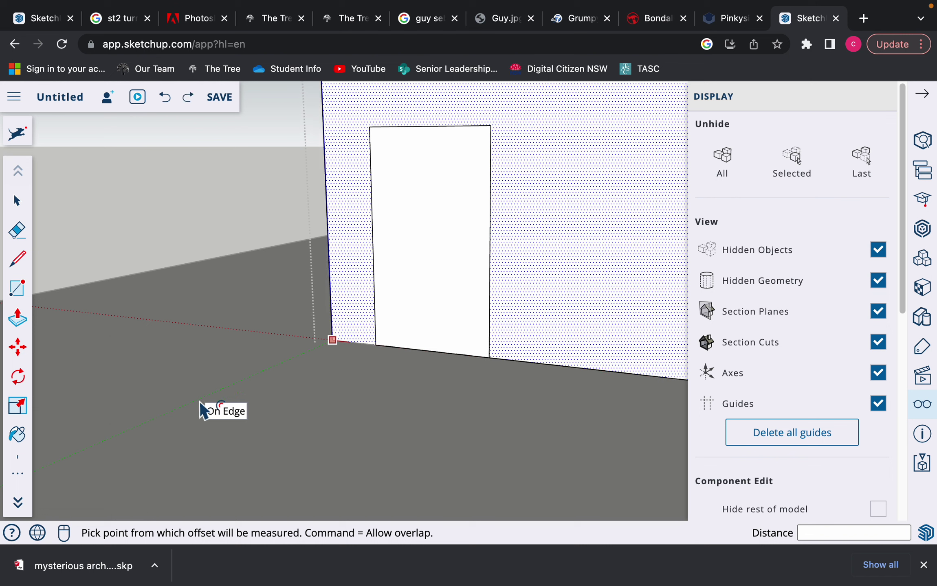
- Draw a 3000 by 1800 mm window outline on the long wall, level with the door's top and 1000 mm from it
scroll(435, 360, down, 5)
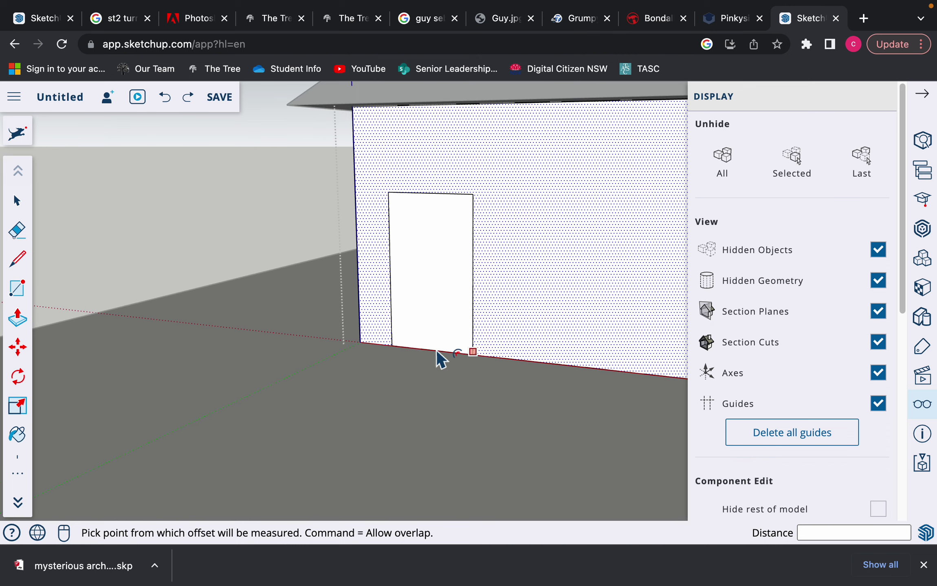
shift+middle_drag(447, 360, 203, 373)
key(f)
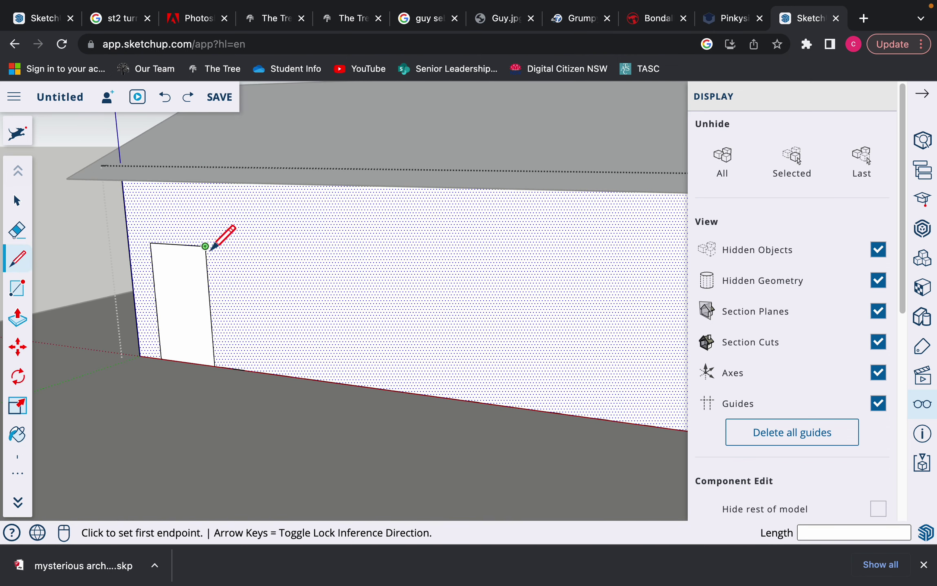
click(204, 246)
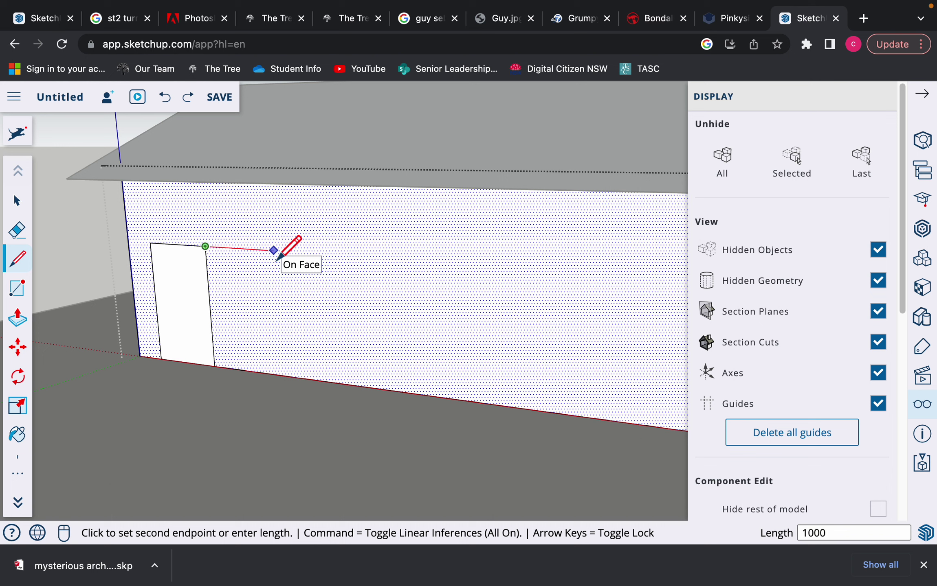
click(253, 249)
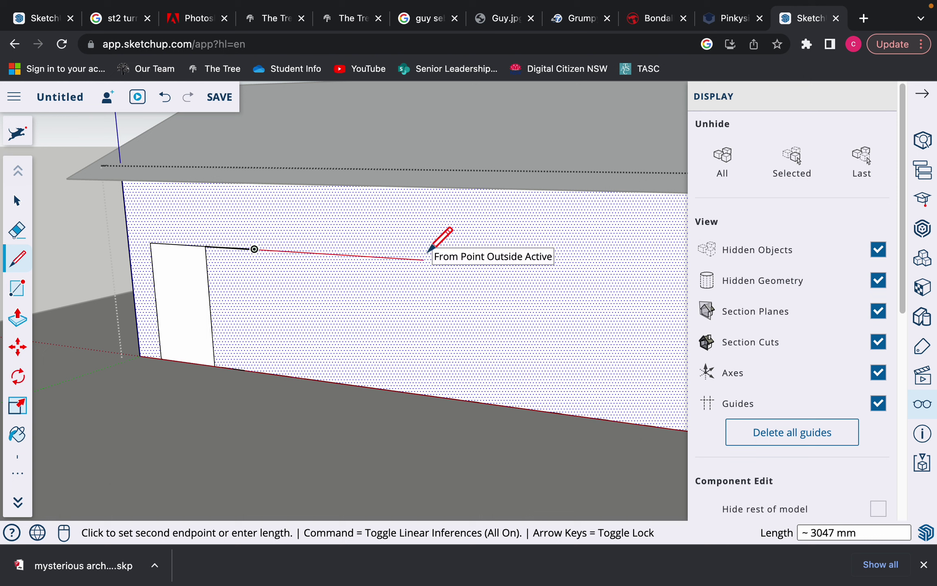
key(Return)
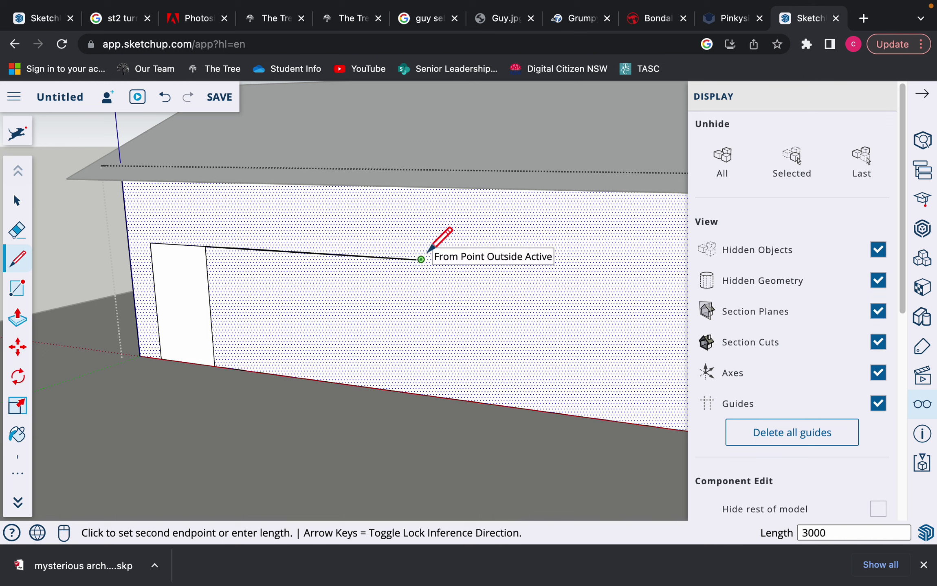
click(424, 373)
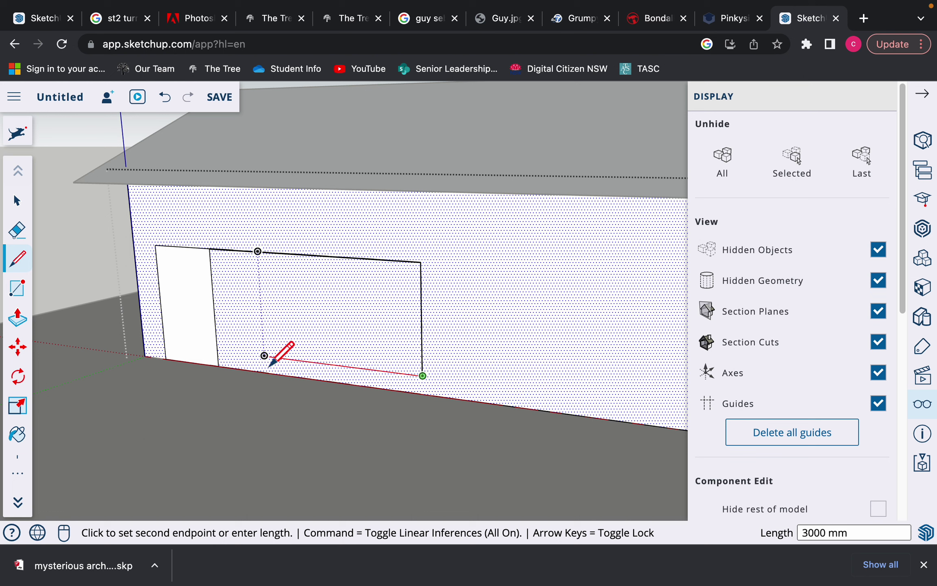
click(263, 356)
click(258, 252)
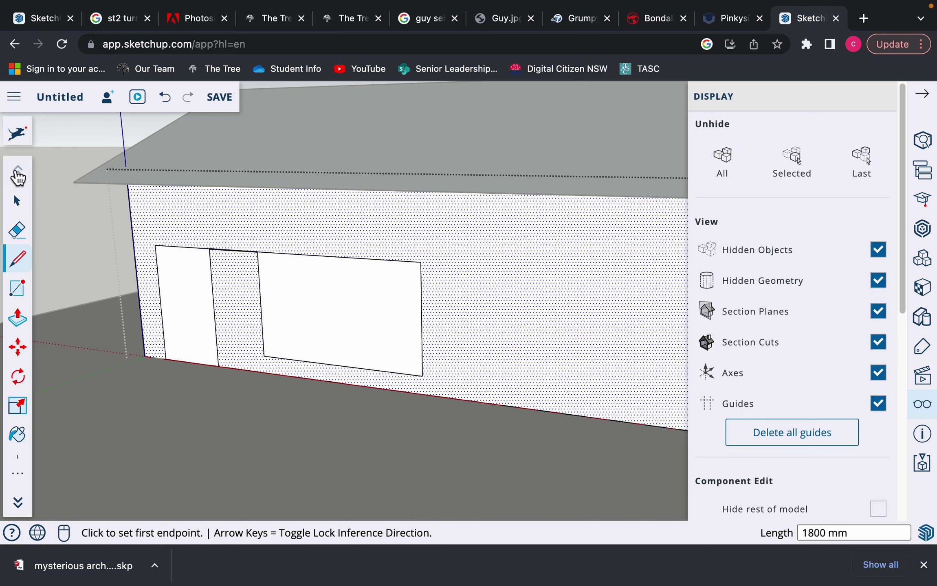
- Select the window face and offset its outline 50 mm inward to form a frame
click(19, 202)
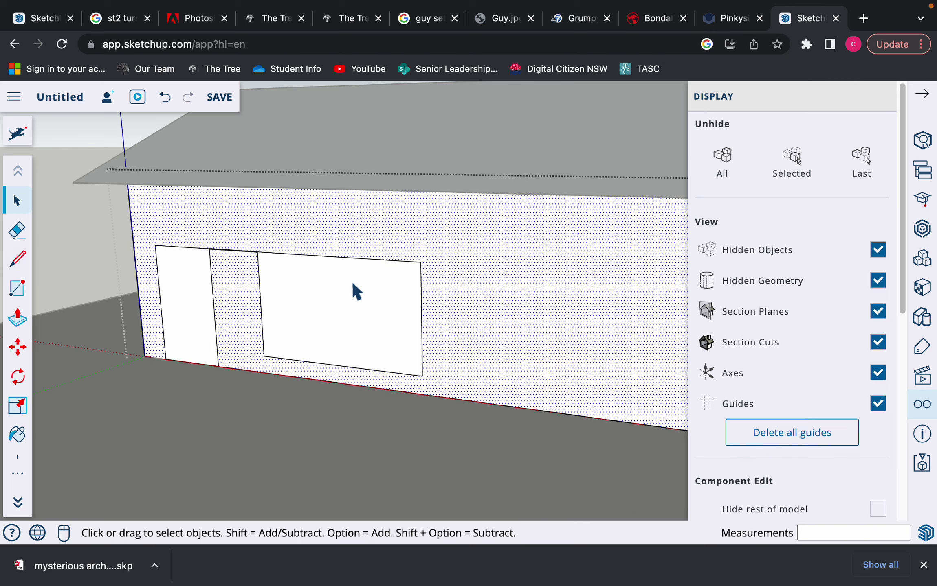
click(344, 258)
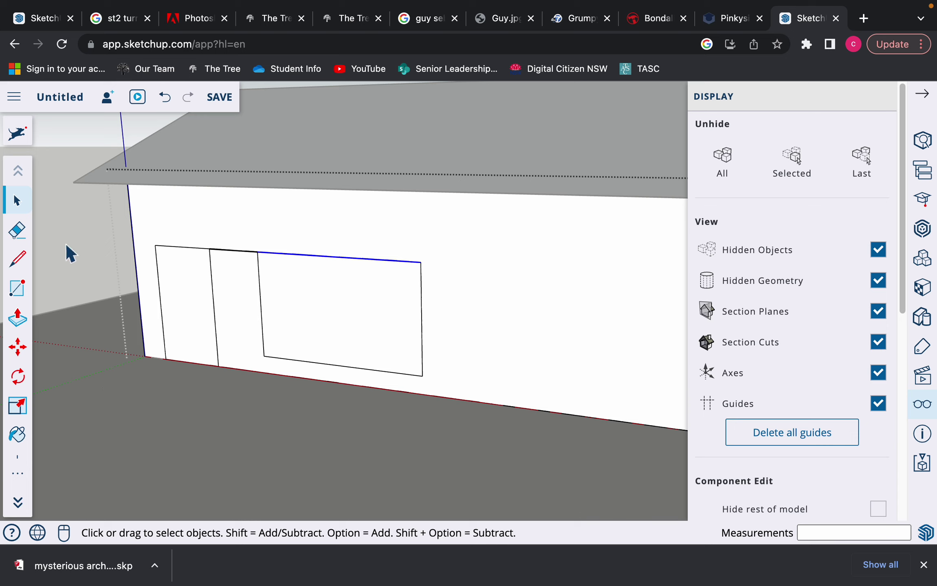
click(391, 327)
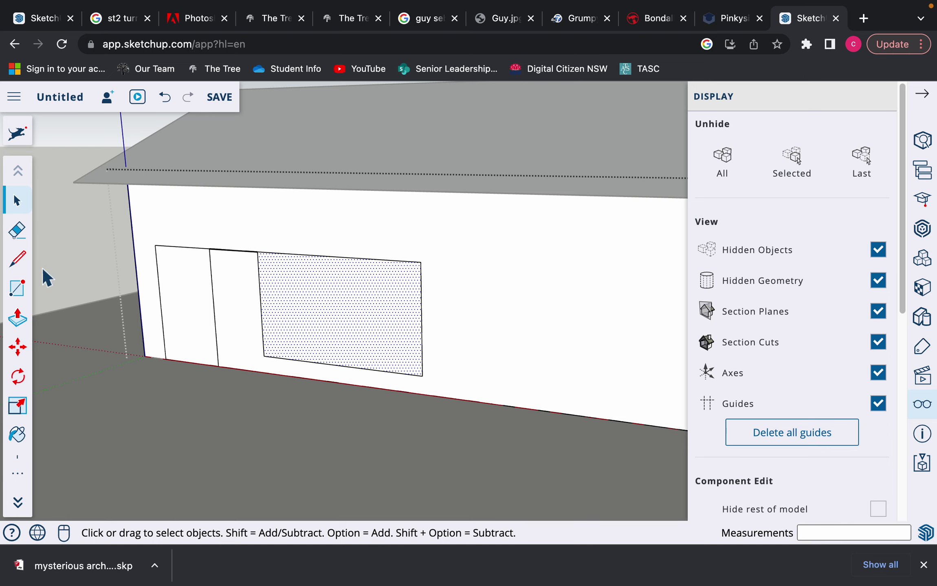
click(25, 482)
click(84, 297)
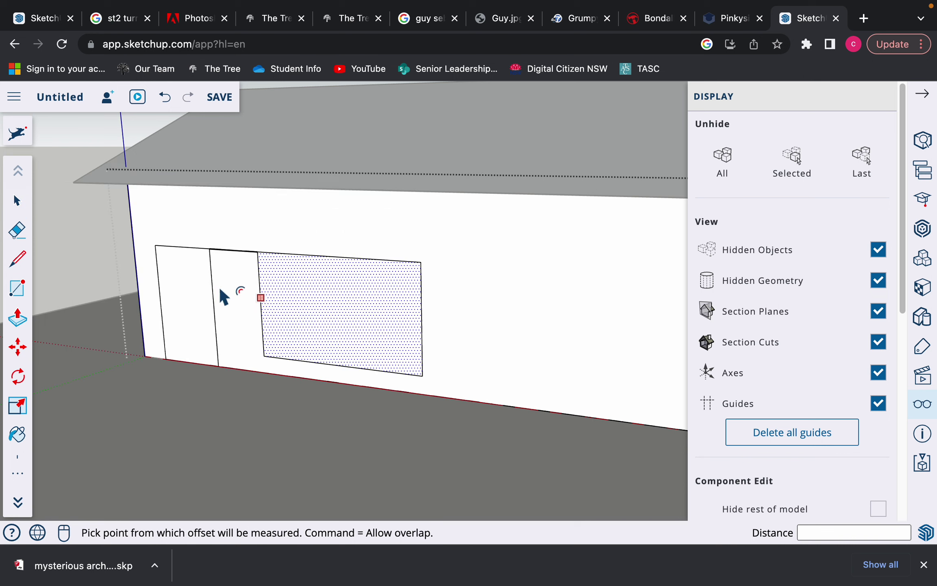
click(418, 297)
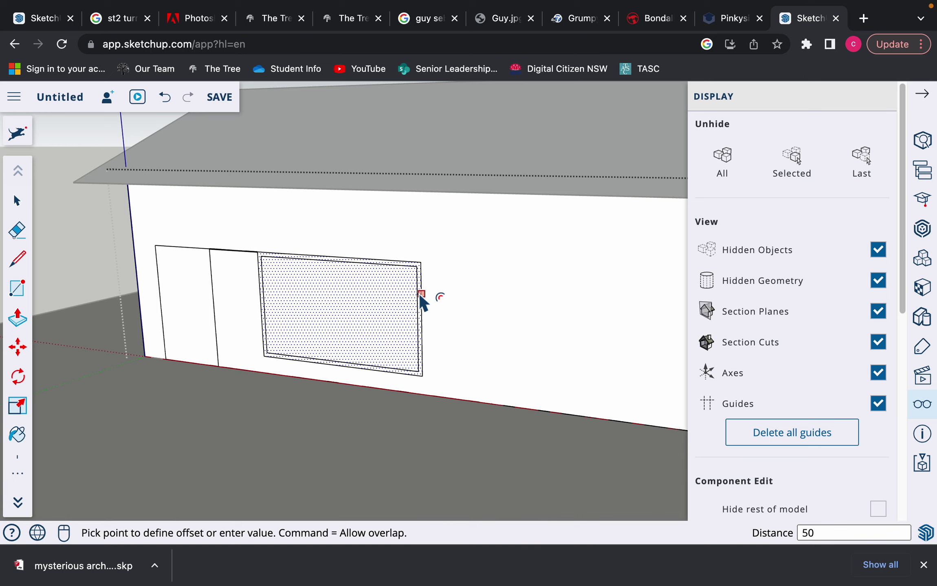
click(419, 293)
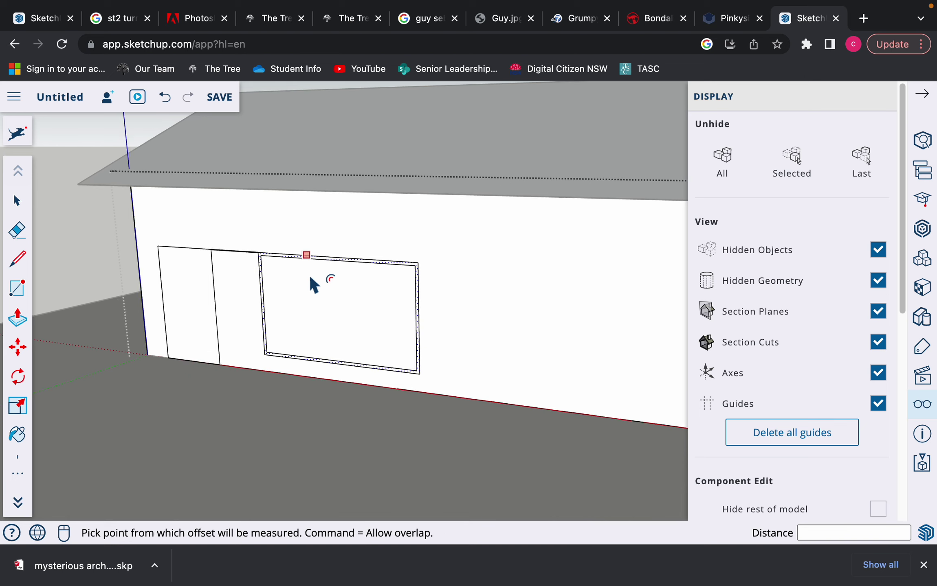
- Draw a vertical line from the midpoint of the window's inner top edge to its inner bottom edge, dividing it in two
scroll(308, 275, up, 3)
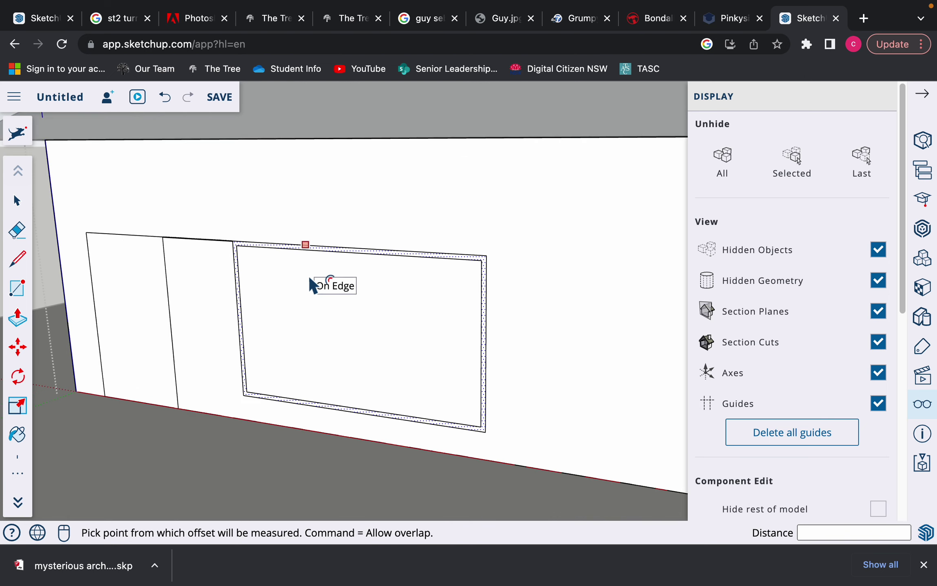
click(17, 259)
click(350, 252)
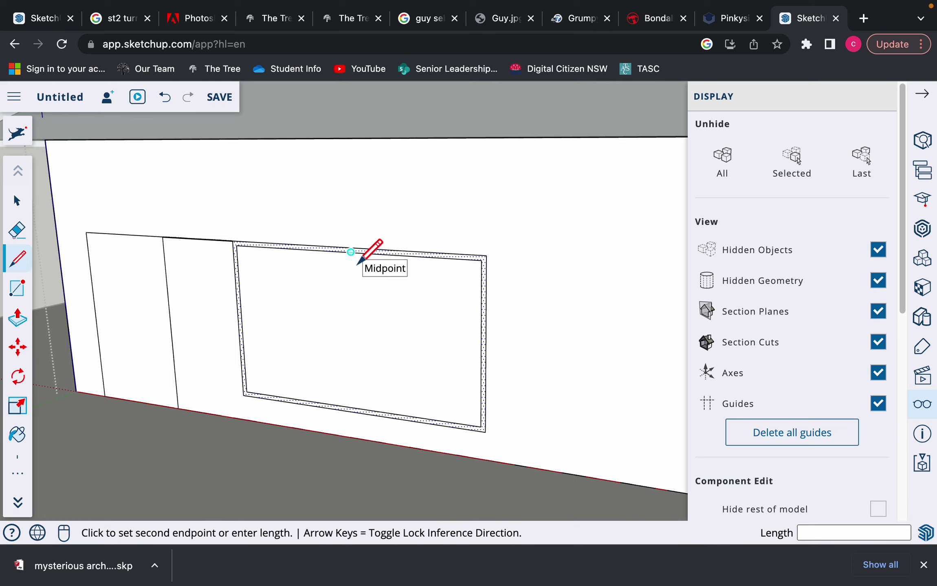
click(355, 408)
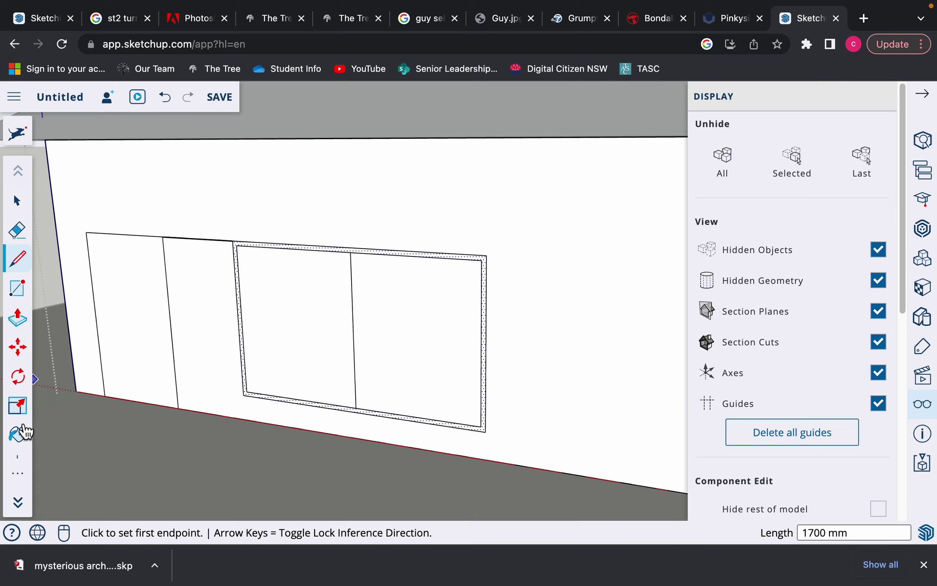
- Try offsetting the selected window frame's outline inward by about 754 mm, and undo it
click(23, 475)
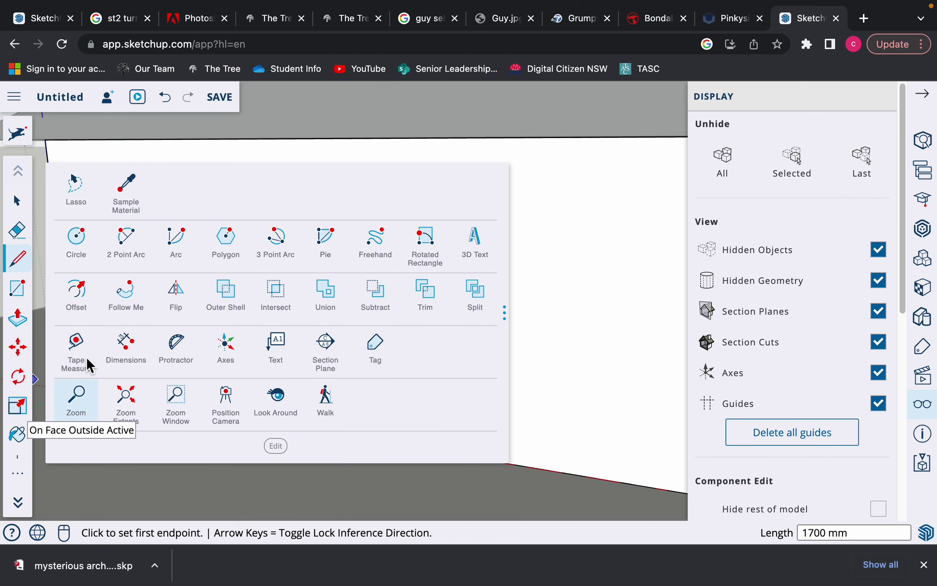
click(88, 301)
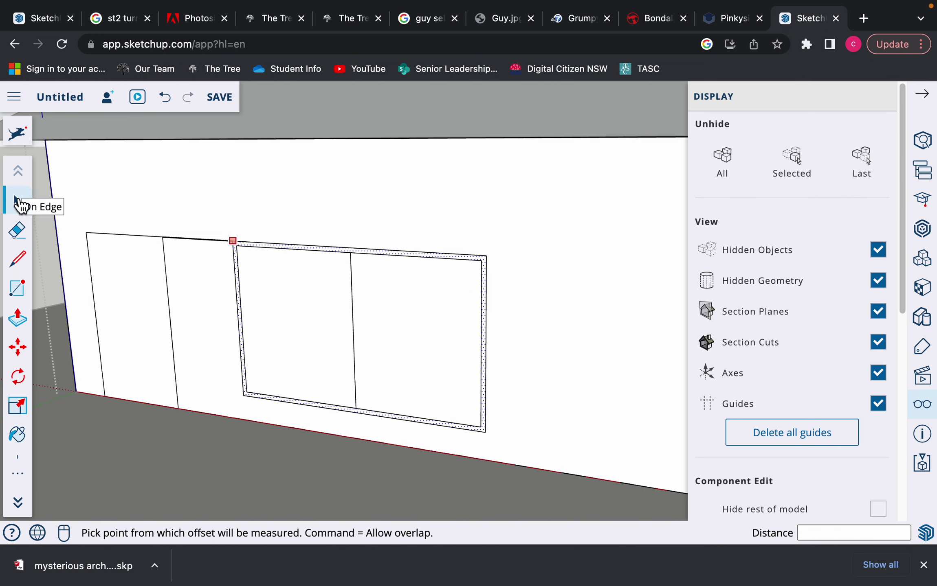
click(435, 327)
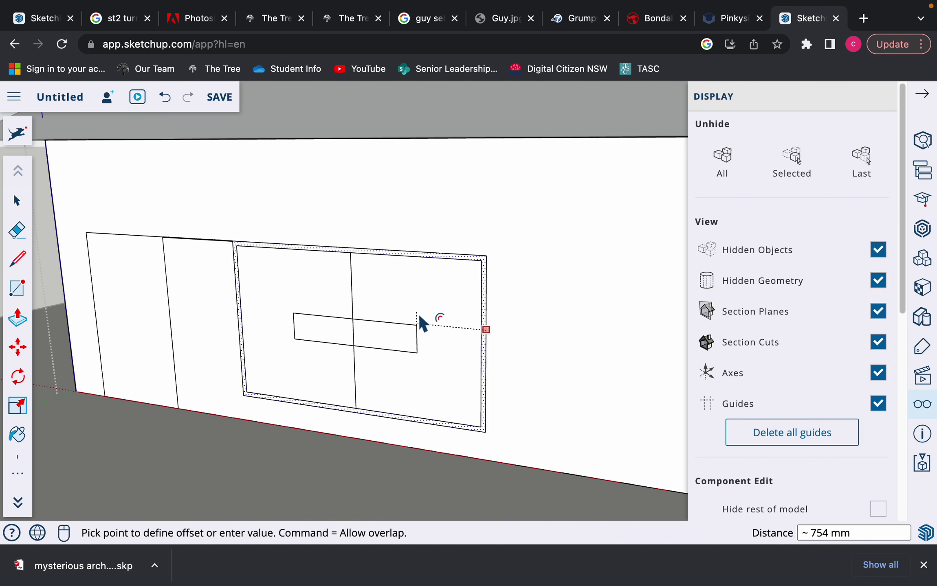
click(421, 319)
key(super+z)
- Select the window's right-hand pane and offset its outline 50 mm inward to form a sash frame
key(space)
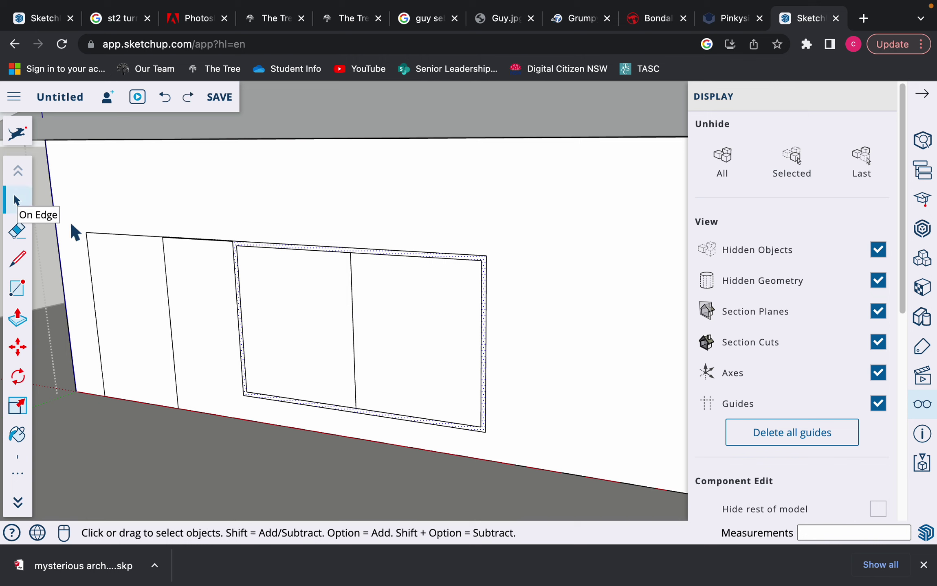
click(407, 315)
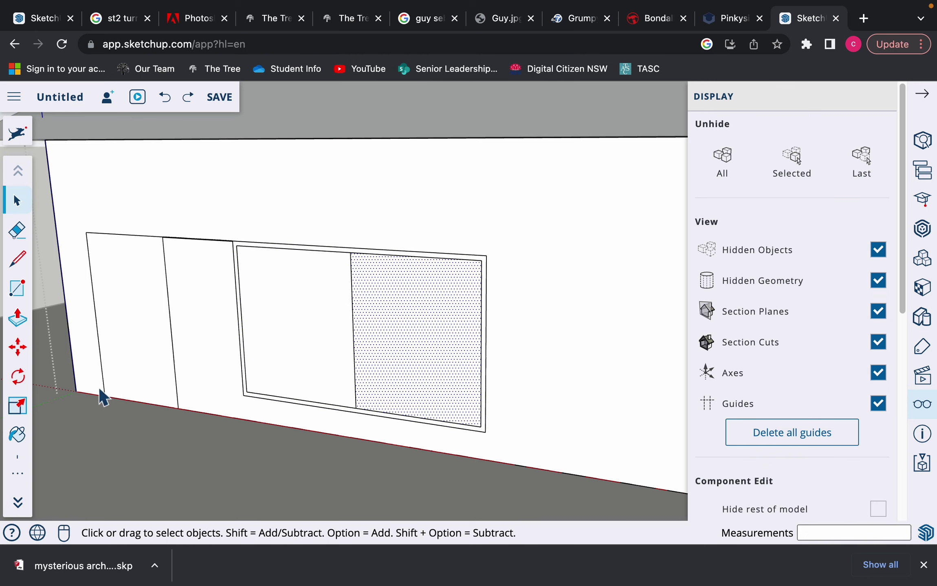
click(25, 475)
click(80, 292)
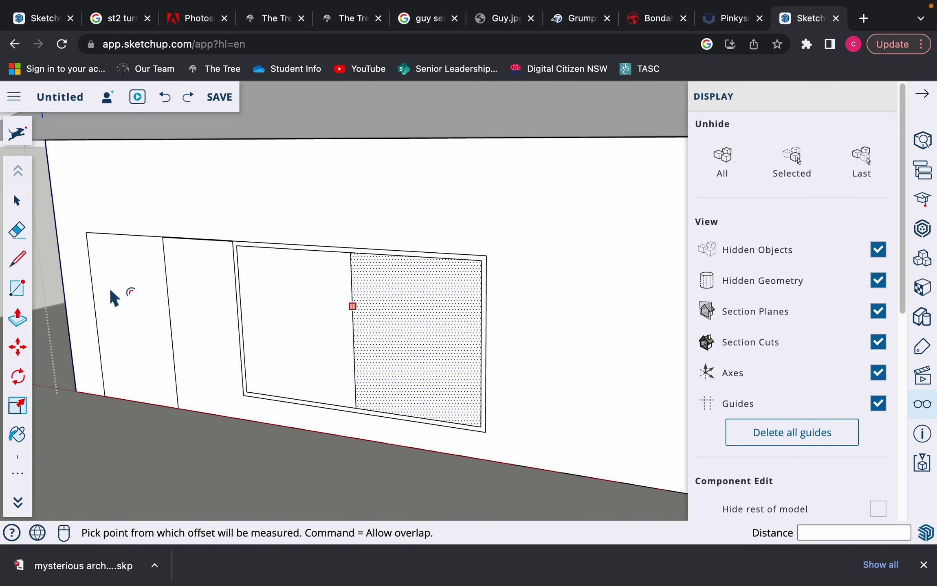
click(477, 291)
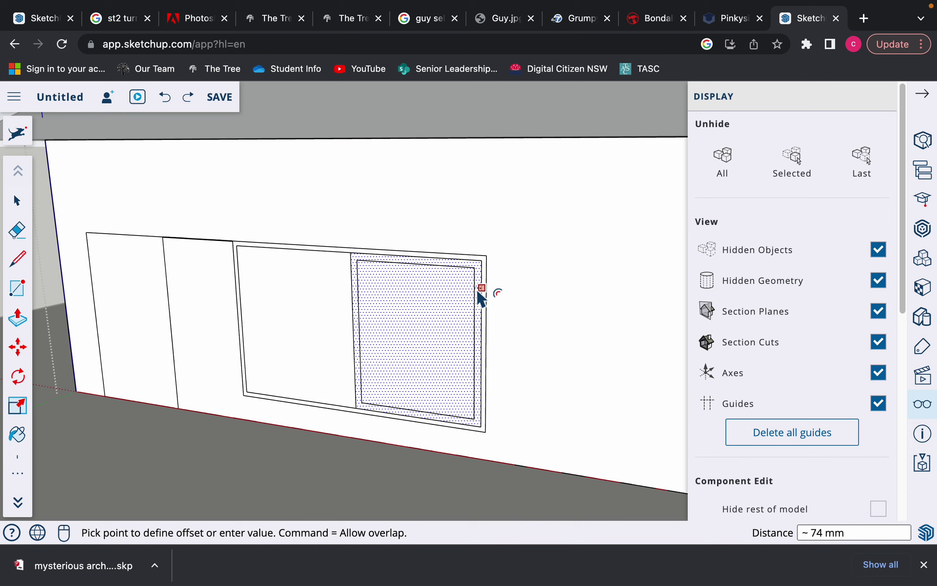
click(477, 291)
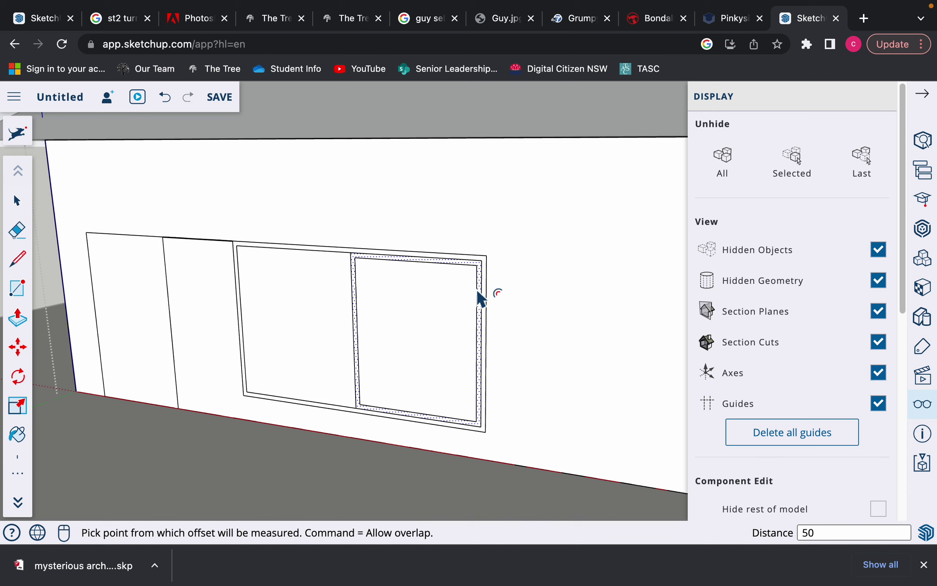
- Paint both window panes with the translucent blue glass from the Glass and Mirrors materials
middle_drag(517, 393, 362, 364)
scroll(368, 363, down, 3)
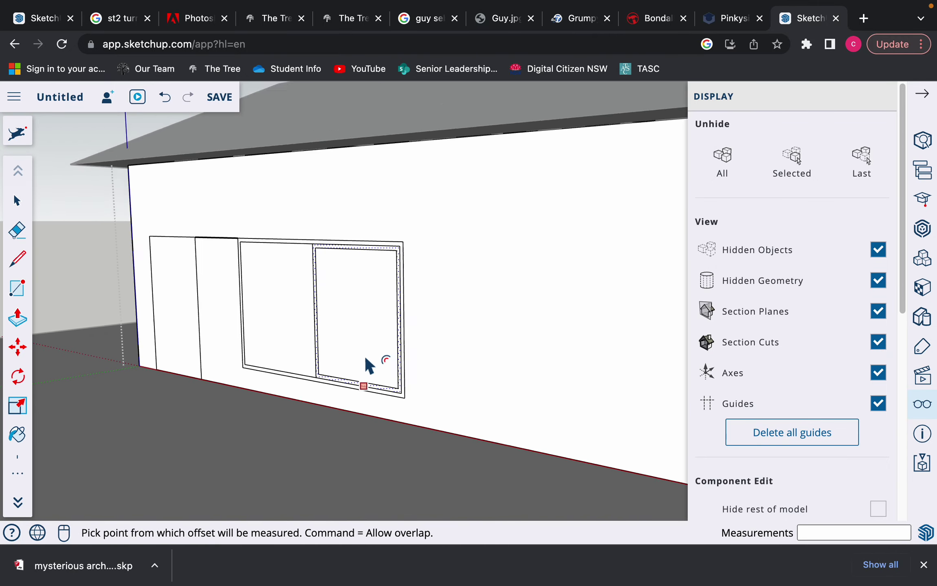
scroll(367, 358, down, 2)
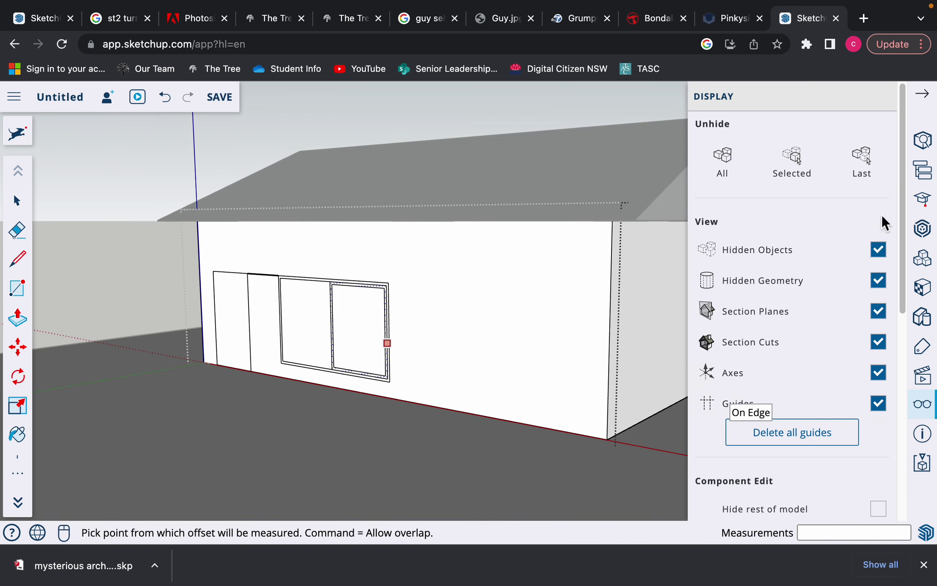
click(927, 265)
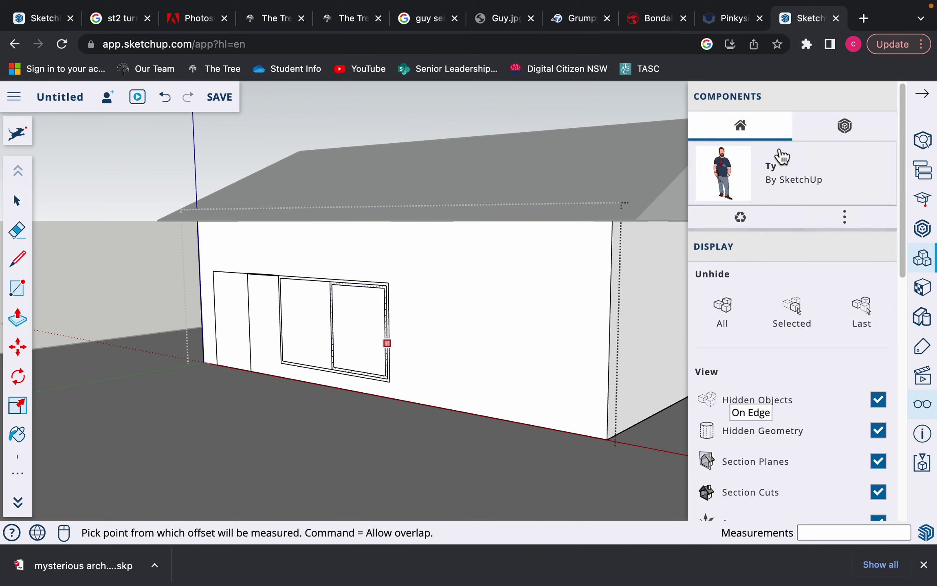
click(922, 287)
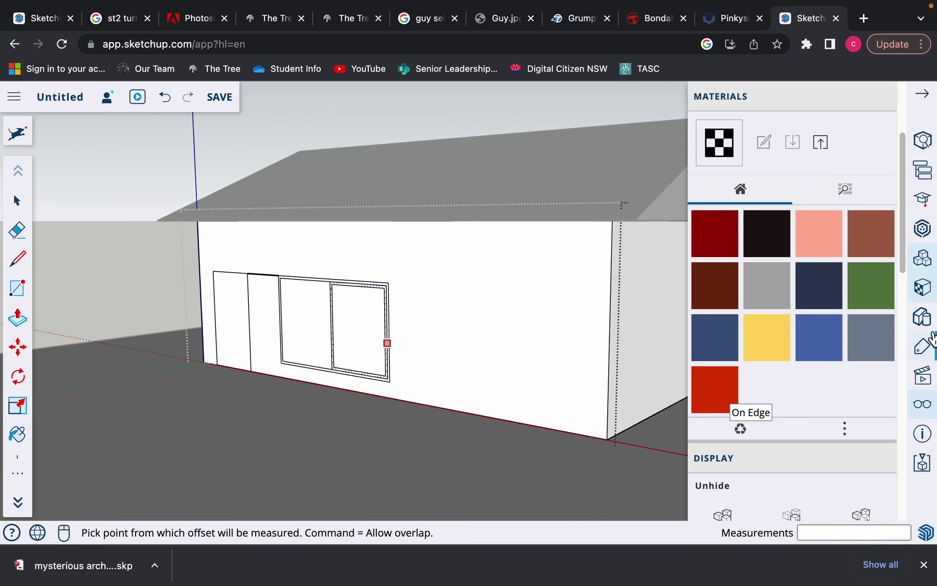
click(846, 191)
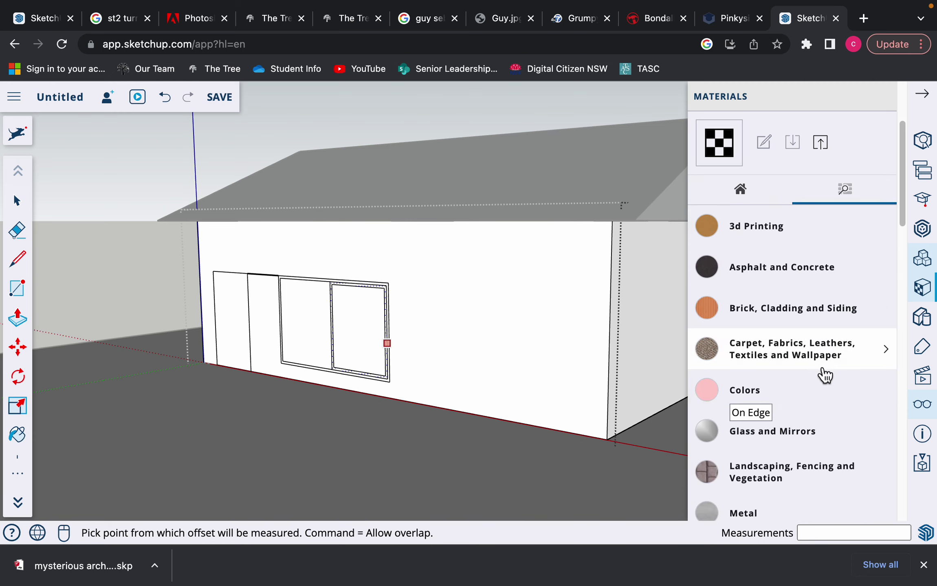
scroll(815, 369, down, 5)
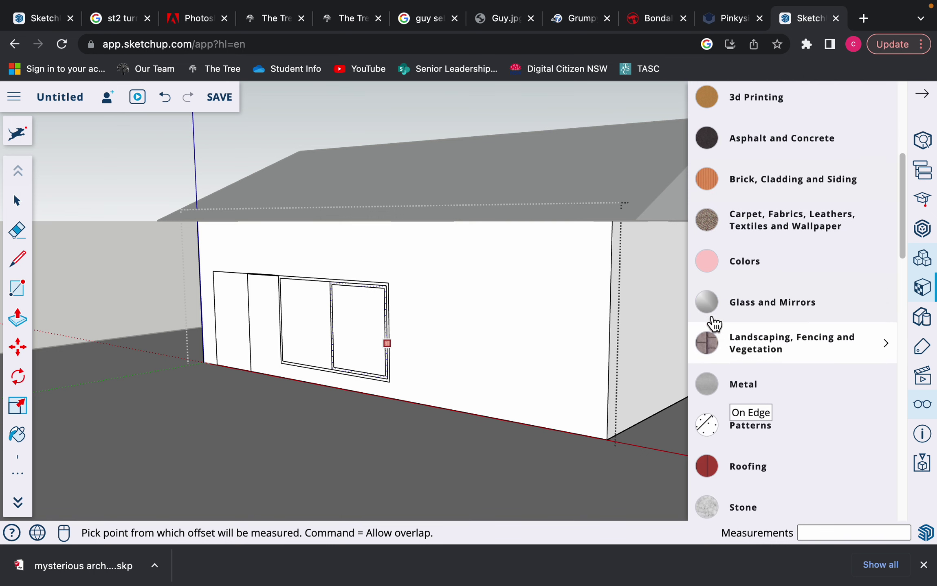
click(780, 308)
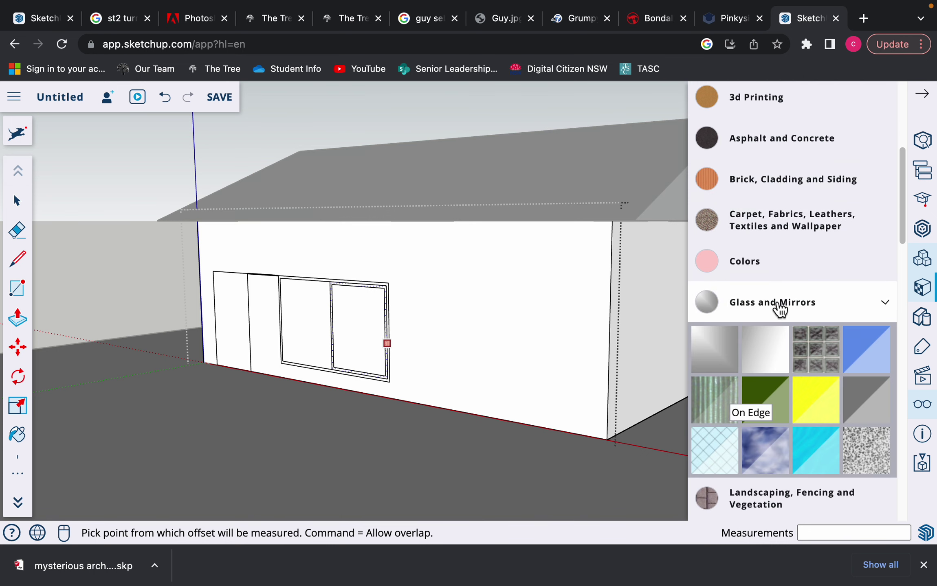
click(867, 359)
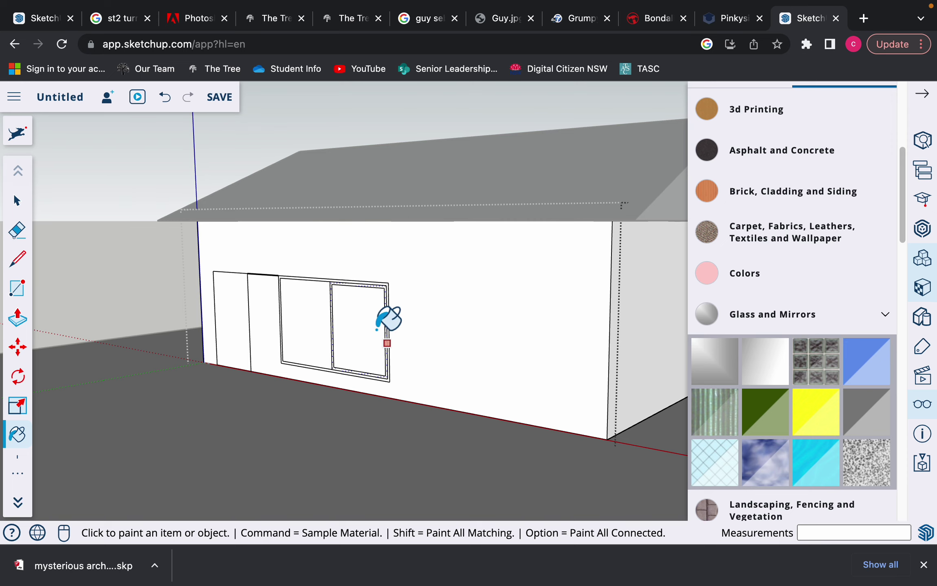
click(362, 333)
scroll(359, 367, down, 1)
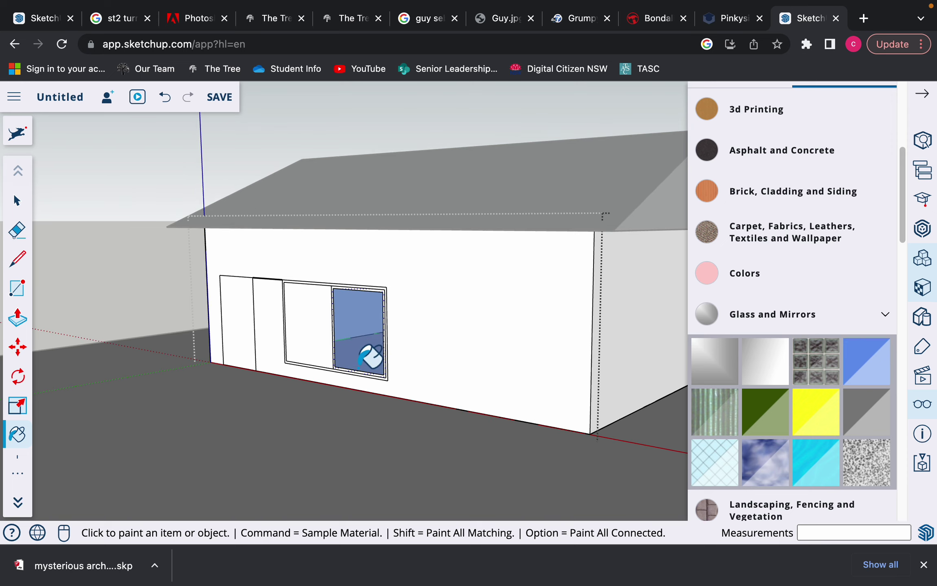
click(299, 334)
- Try painting the whole door face with the translucent blue glass, and undo it
mouse_move(327, 314)
middle_down()
mouse_move(325, 339)
mouse_move(605, 329)
middle_up()
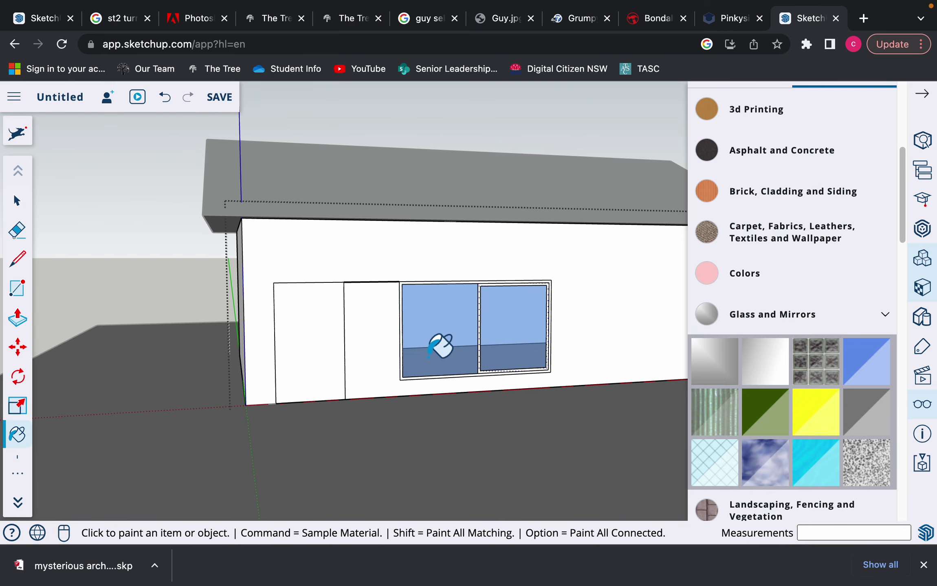
scroll(428, 357, down, 2)
scroll(434, 348, up, 2)
click(306, 341)
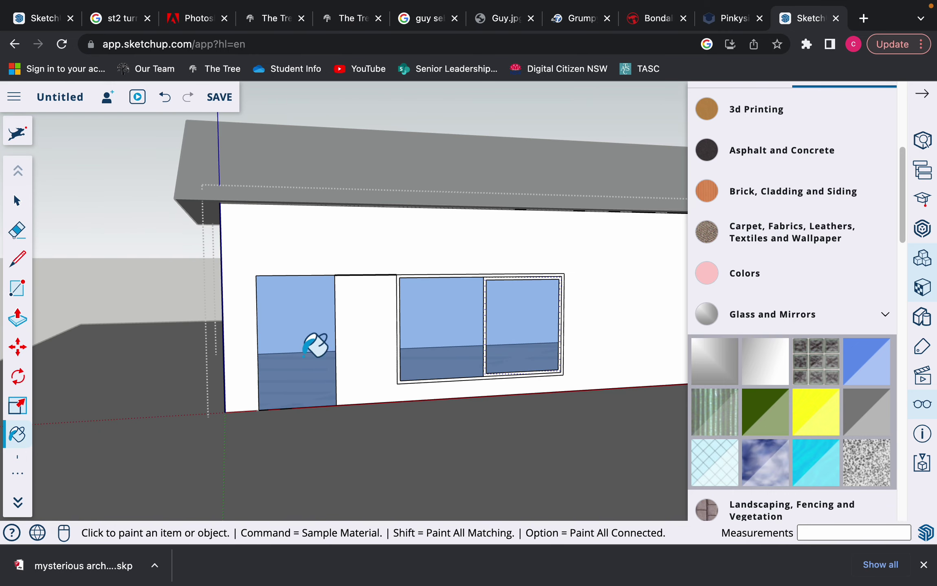
key(super+z)
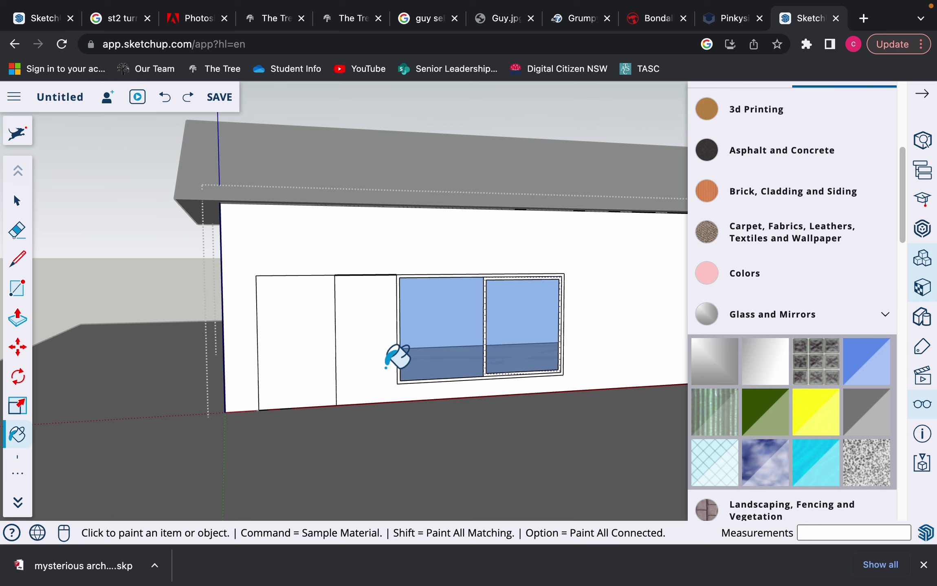
- Select the door face and offset its outline about 172 mm inward to form a door frame
mouse_move(397, 358)
middle_down()
mouse_move(408, 364)
mouse_move(99, 257)
middle_up()
click(8, 212)
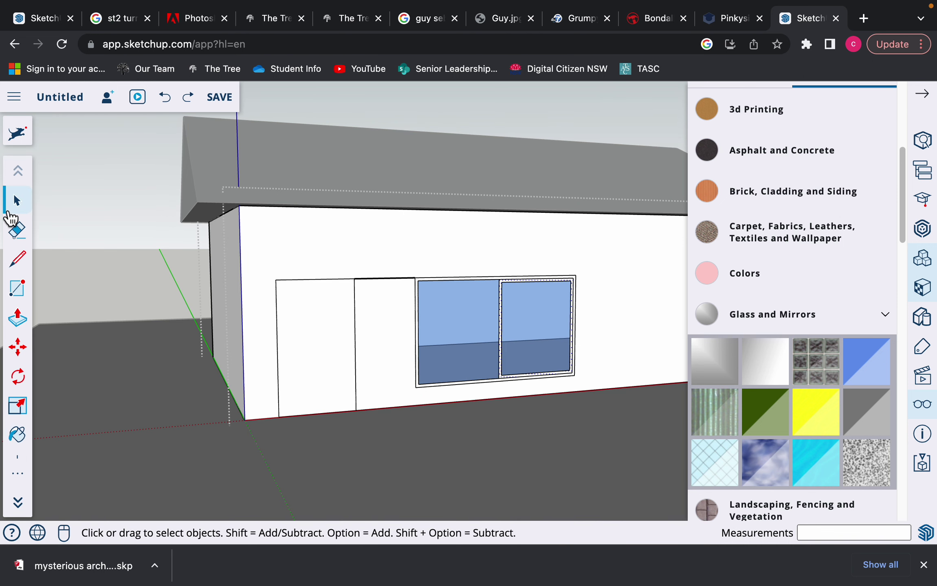
click(330, 342)
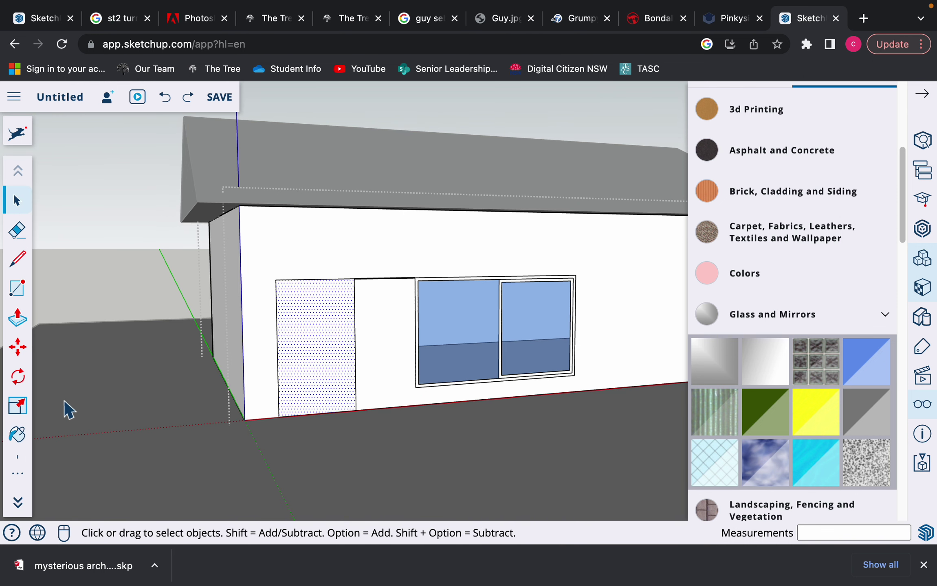
click(23, 477)
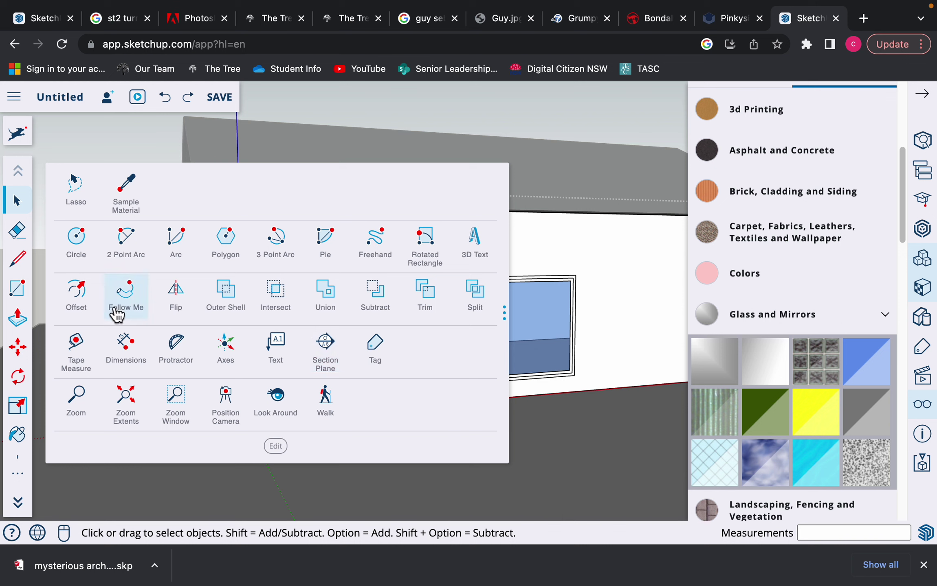
click(87, 305)
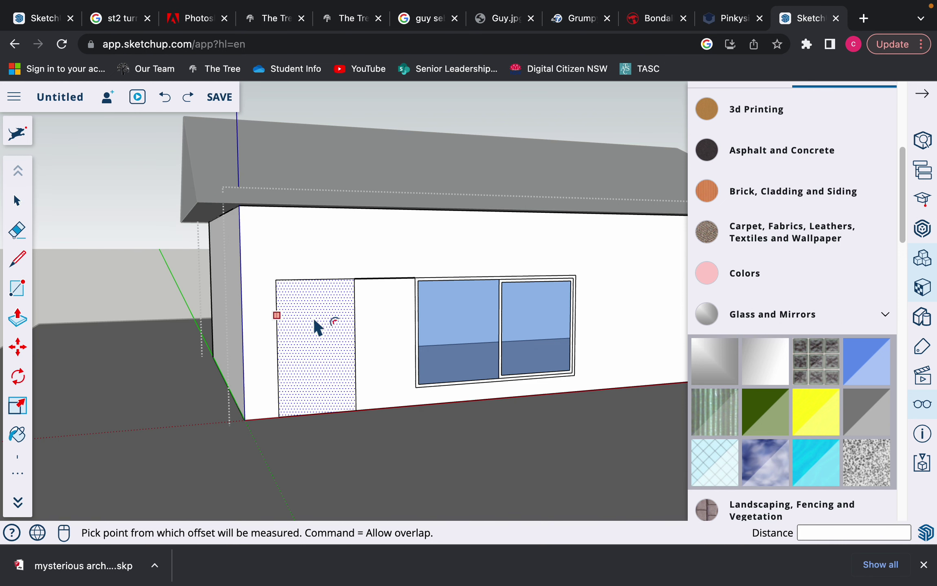
click(349, 315)
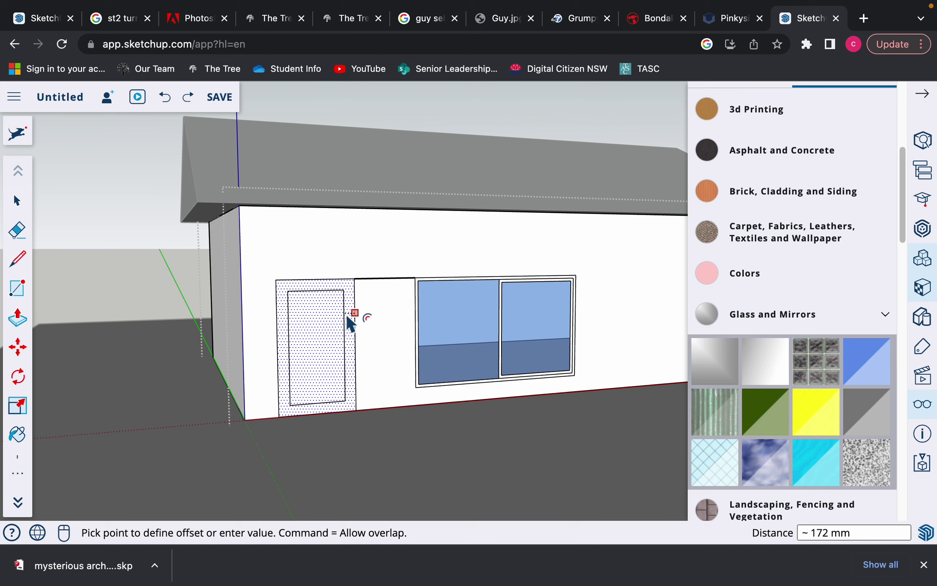
click(347, 317)
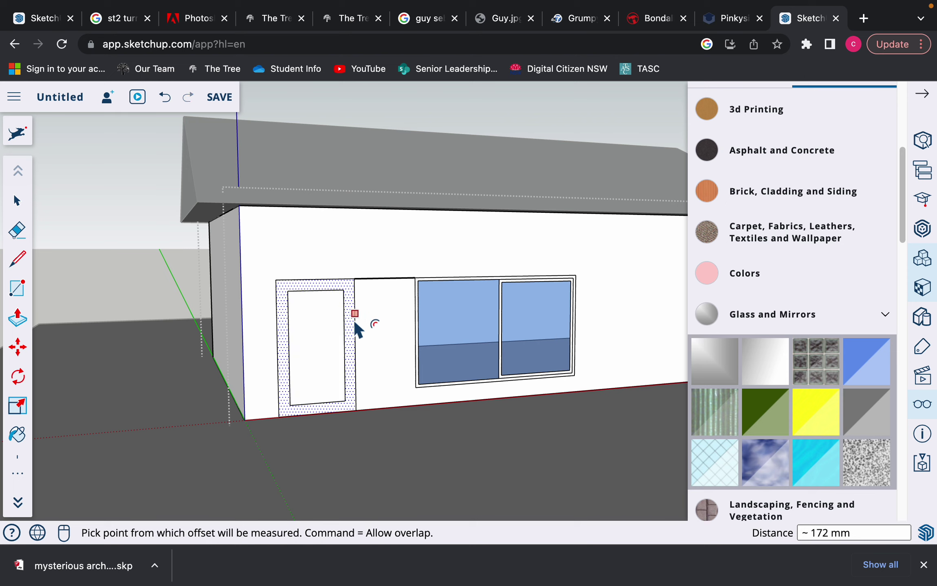
- Paint the door's inner panel with the same translucent blue glass as the window
click(873, 364)
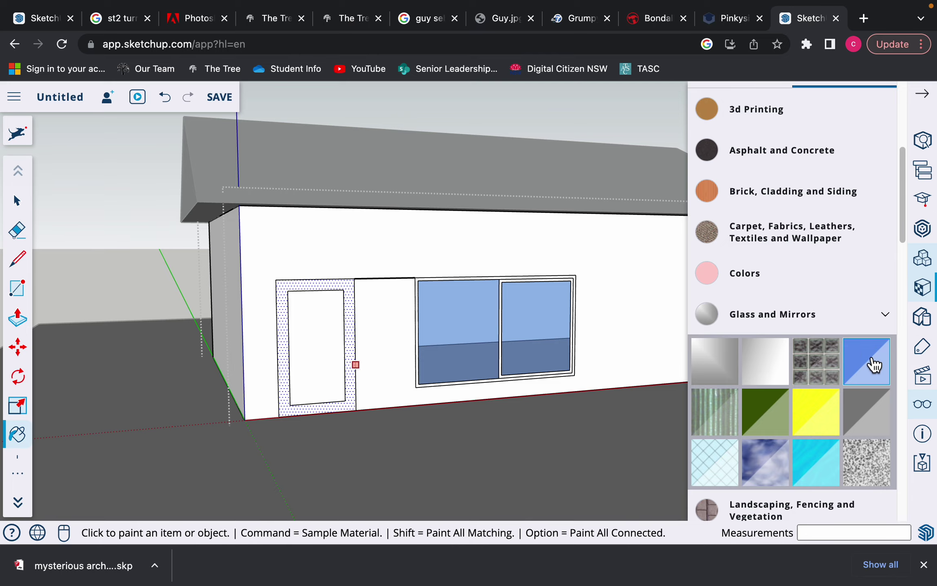
click(334, 344)
mouse_move(335, 344)
middle_down()
mouse_move(439, 390)
mouse_move(222, 395)
mouse_move(160, 347)
mouse_move(358, 379)
mouse_move(597, 373)
mouse_move(209, 361)
middle_up()
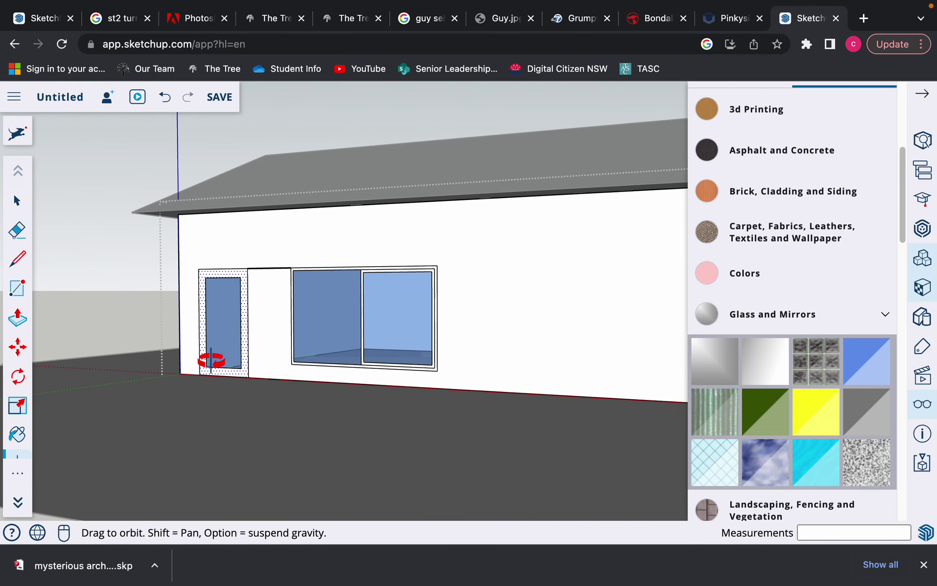
- Erase the leftover construction line on the wall between the door's top and the window
click(18, 230)
drag(267, 270, 264, 324)
mouse_move(263, 325)
middle_down()
mouse_move(472, 351)
mouse_move(684, 339)
mouse_move(304, 360)
mouse_move(209, 378)
middle_up()
scroll(256, 359, up, 6)
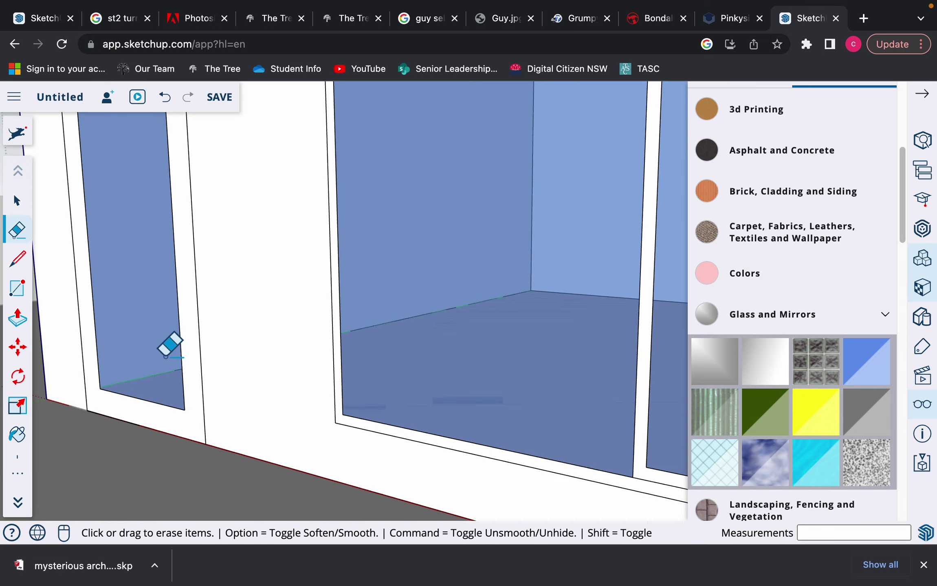
scroll(167, 346, down, 5)
mouse_move(171, 335)
middle_down()
mouse_move(197, 356)
mouse_move(404, 375)
mouse_move(416, 349)
mouse_move(299, 334)
mouse_move(327, 344)
middle_up()
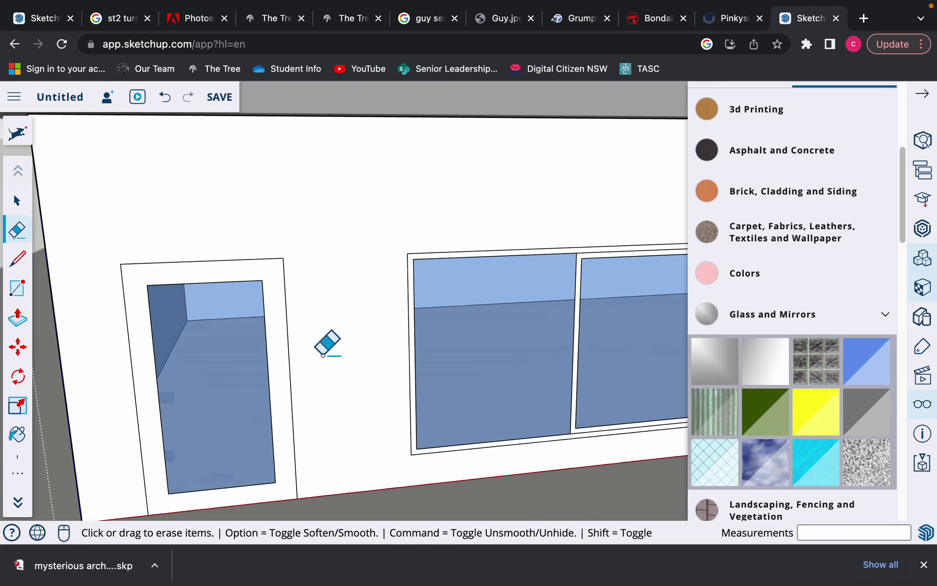
- Turn on shadows in the model's display settings
scroll(327, 343, down, 5)
scroll(325, 343, up, 2)
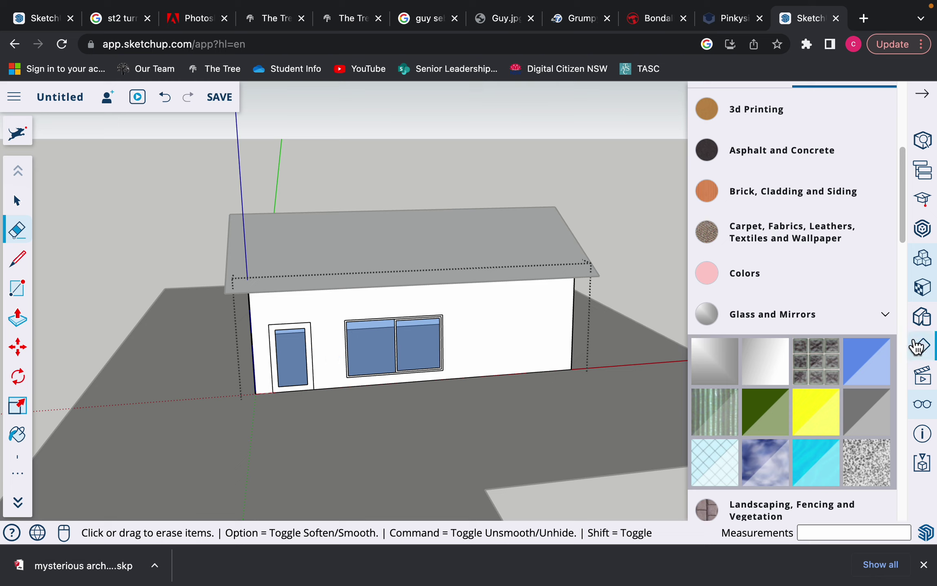
click(924, 410)
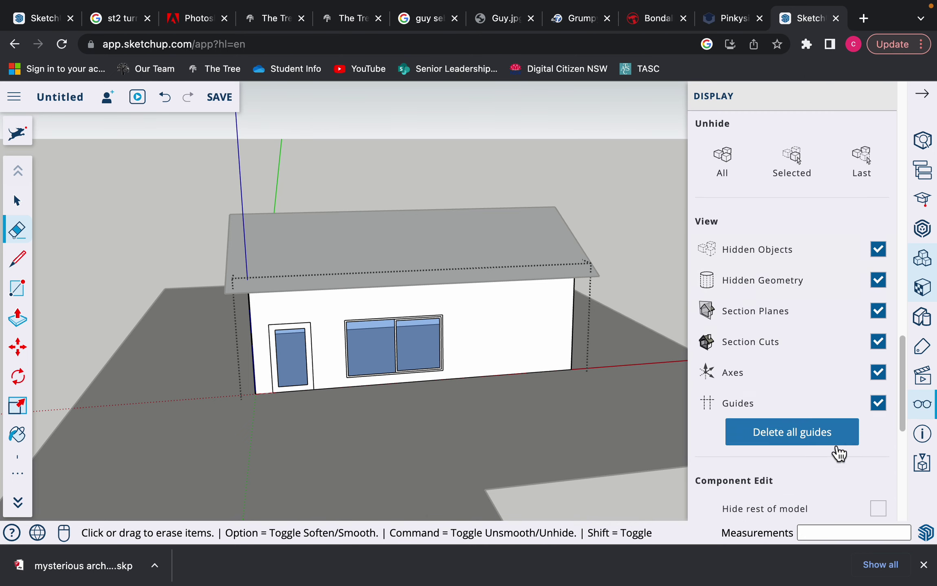
scroll(826, 368, up, 5)
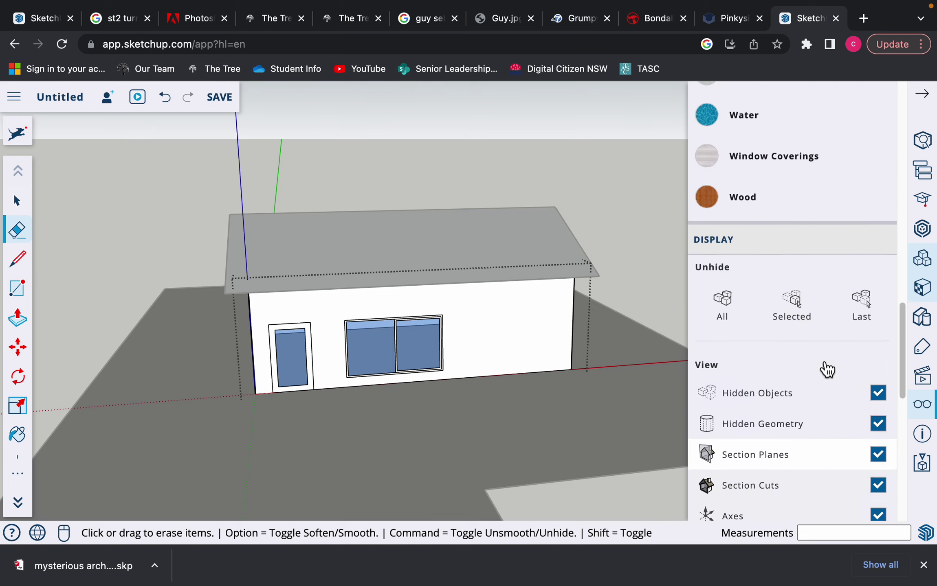
scroll(827, 368, down, 10)
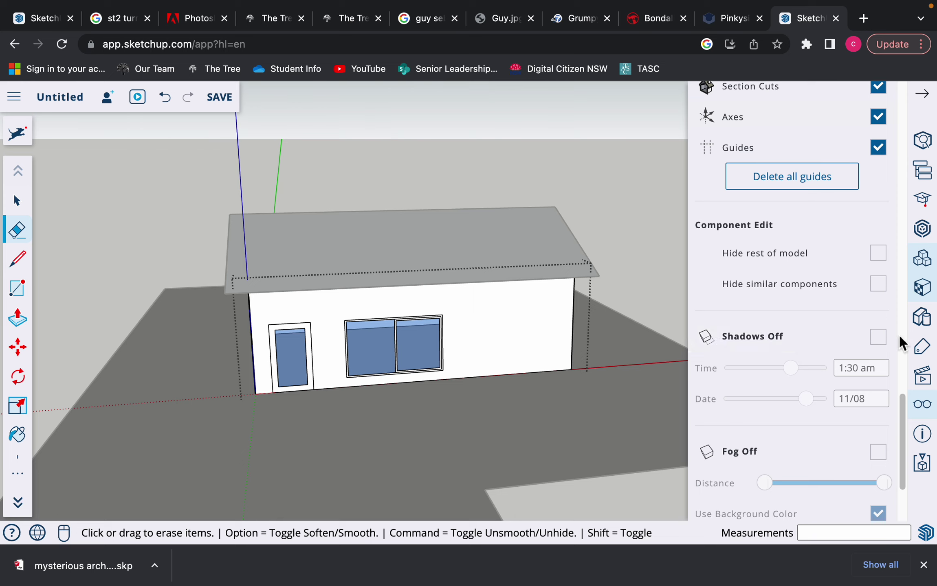
click(878, 337)
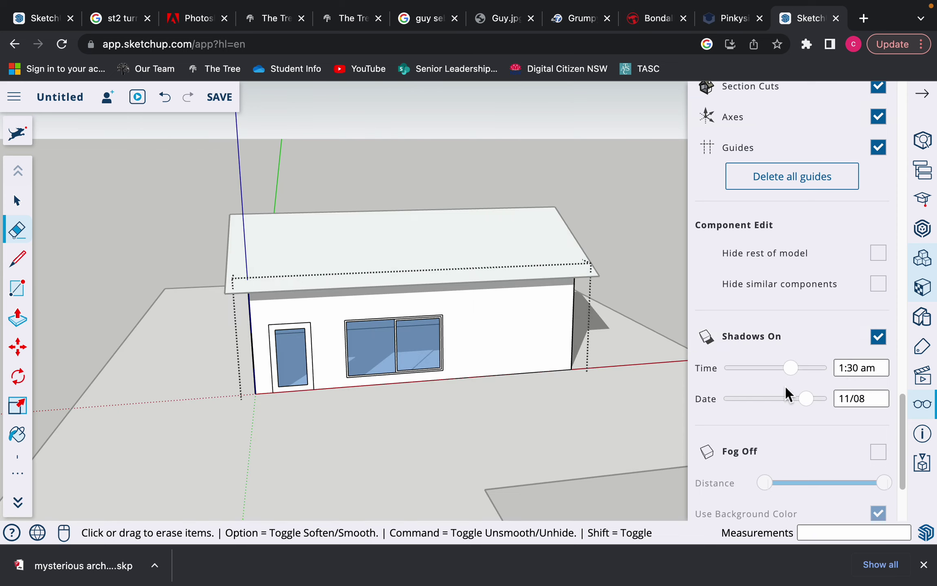
- Set the shadow time to 10:01 am and the shadow date to 08/07
drag(799, 380, 767, 380)
drag(809, 404, 784, 413)
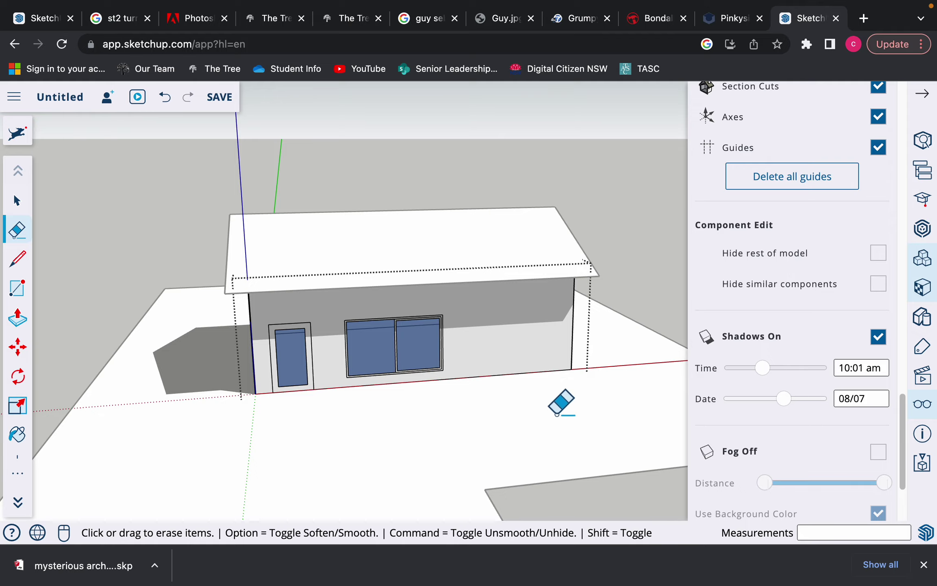
- Examine the shadows on the front and end walls of the house from several angles and up close
middle_drag(560, 400, 252, 365)
middle_drag(308, 374, 702, 376)
mouse_move(338, 389)
middle_down()
mouse_move(436, 417)
mouse_move(678, 414)
mouse_move(397, 405)
mouse_move(94, 352)
middle_up()
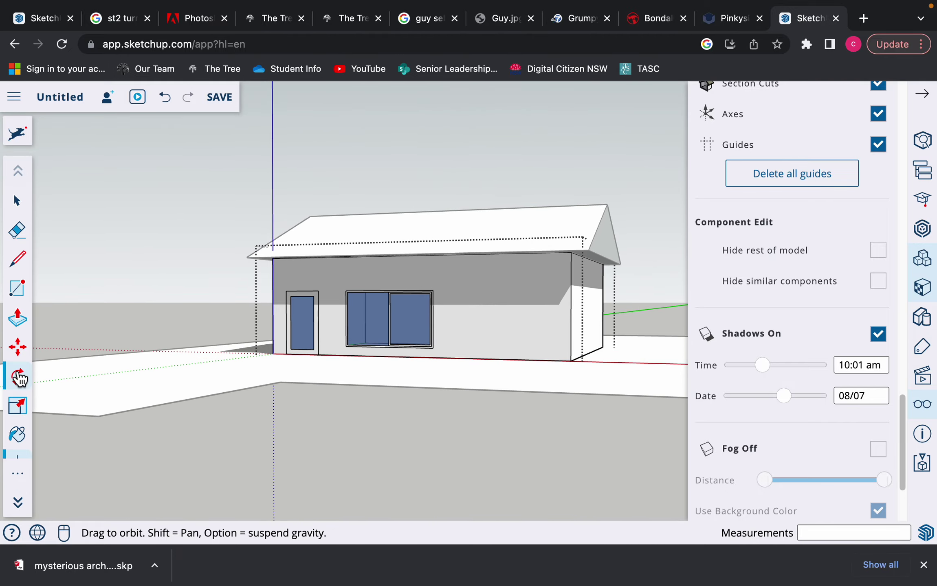
mouse_move(408, 350)
middle_down()
mouse_move(419, 352)
mouse_move(224, 360)
mouse_move(409, 385)
mouse_move(694, 354)
mouse_move(489, 323)
mouse_move(318, 330)
mouse_move(367, 346)
mouse_move(569, 346)
middle_up()
mouse_move(334, 363)
middle_down()
mouse_move(380, 390)
mouse_move(543, 378)
mouse_move(607, 358)
mouse_move(439, 365)
mouse_move(287, 351)
middle_up()
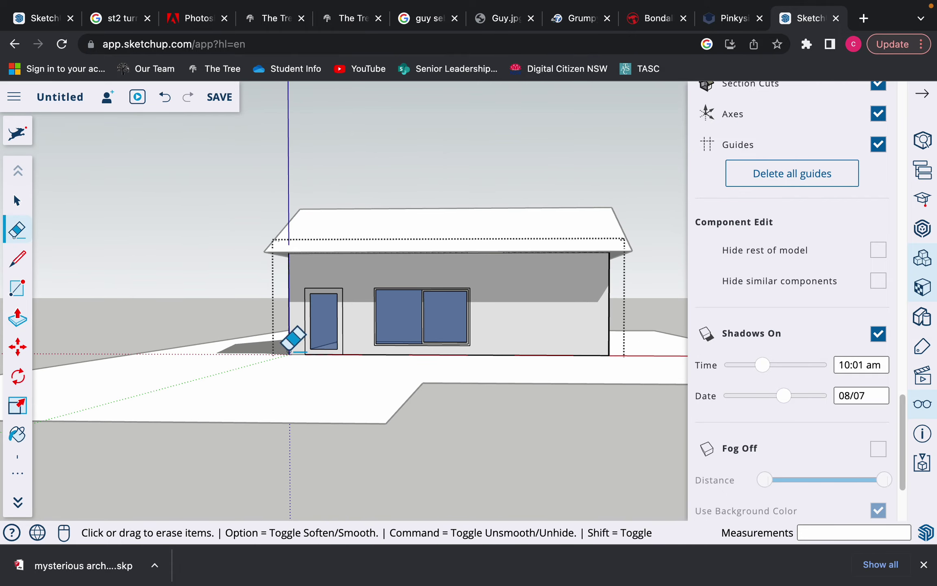
scroll(399, 314, up, 3)
mouse_move(450, 354)
middle_down()
mouse_move(184, 343)
mouse_move(236, 356)
middle_up()
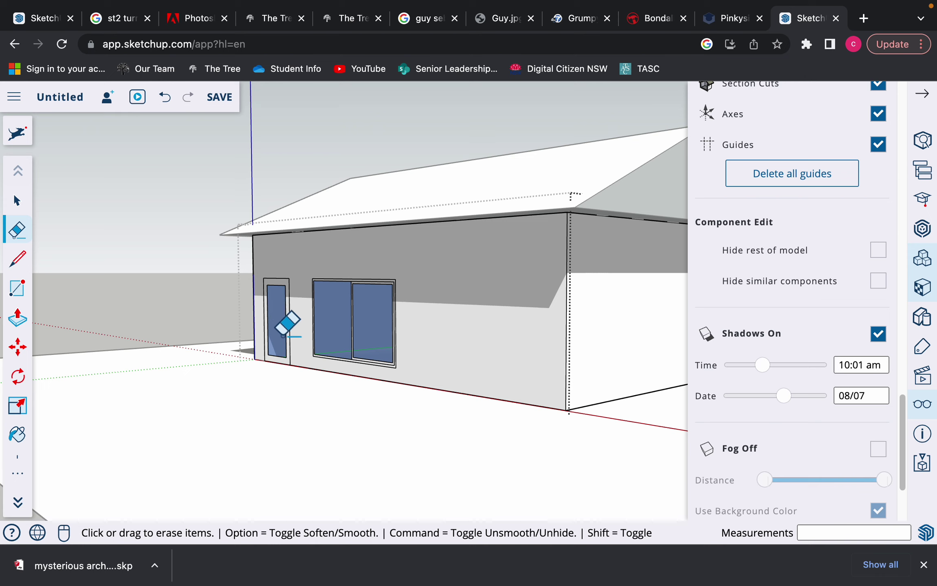
mouse_move(346, 345)
middle_down()
mouse_move(426, 320)
mouse_move(512, 316)
mouse_move(557, 345)
middle_up()
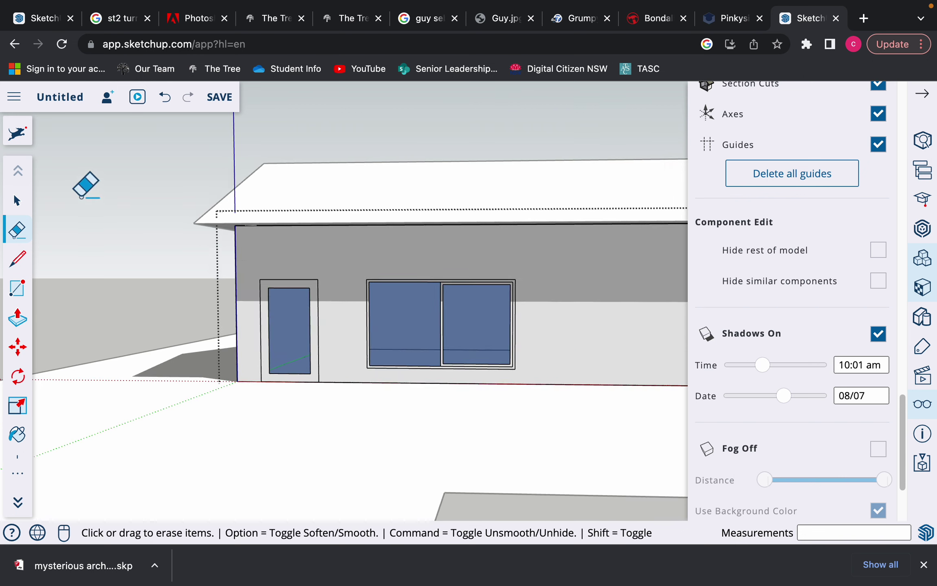
- Close the room group and paint the ground face with Grass Dark Green from the Landscaping, Fencing and Vegetation materials
click(20, 204)
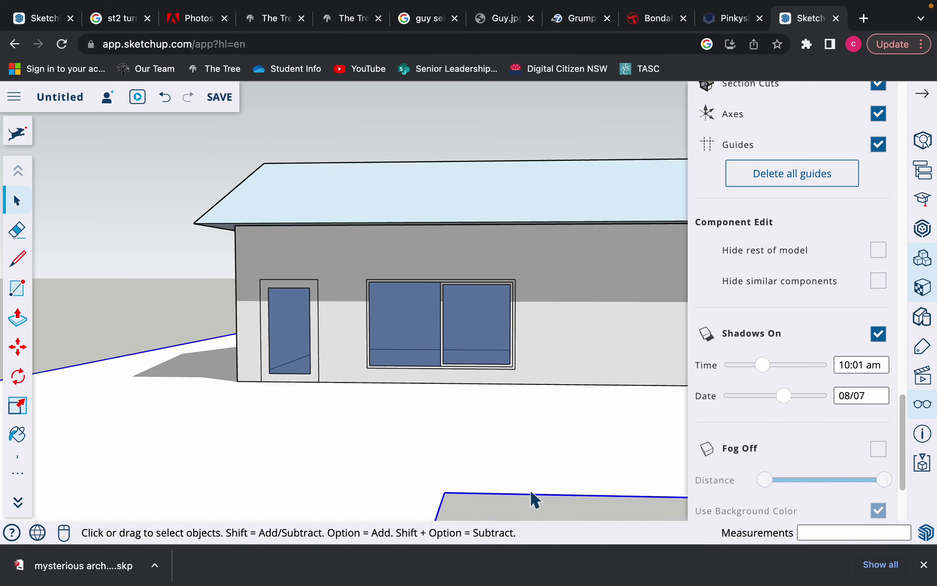
click(922, 287)
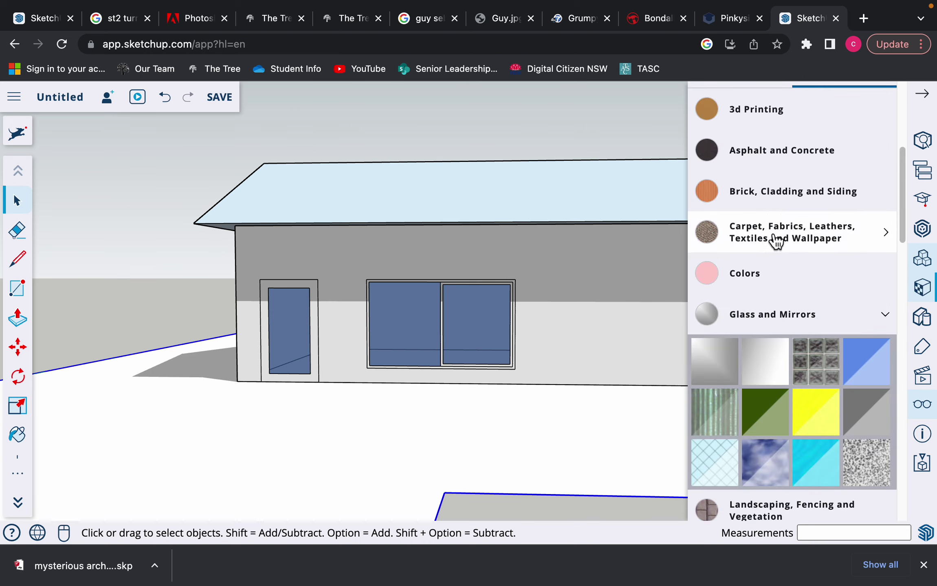
scroll(776, 238, up, 2)
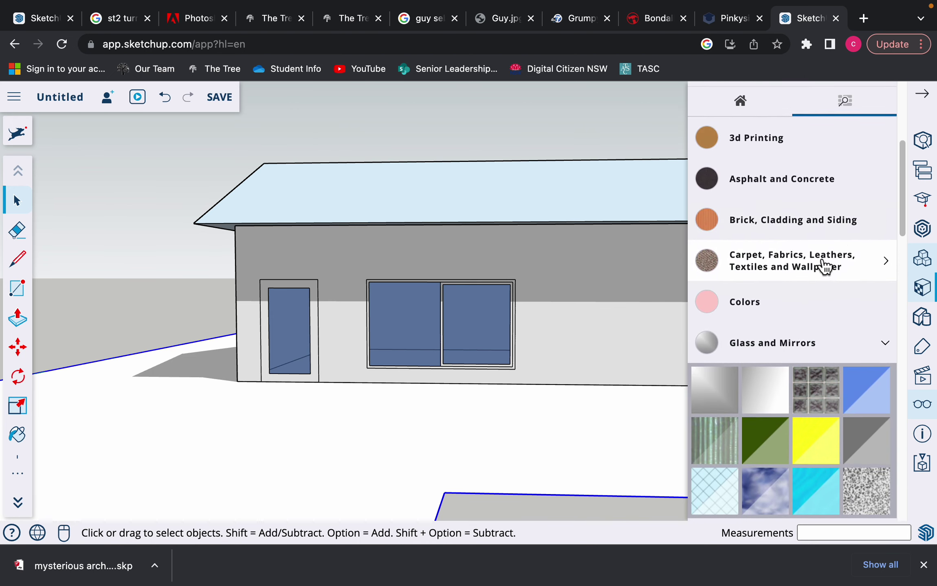
scroll(825, 266, down, 5)
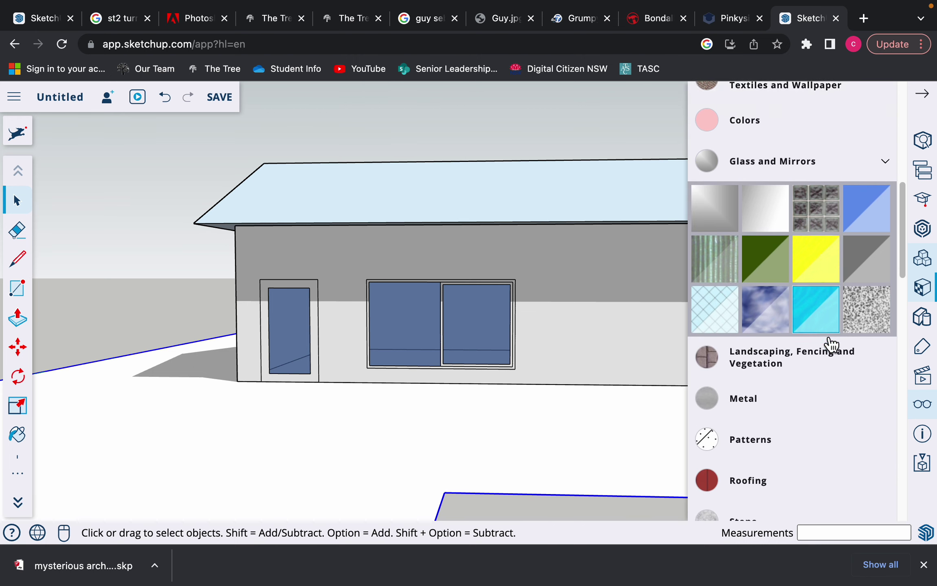
click(768, 358)
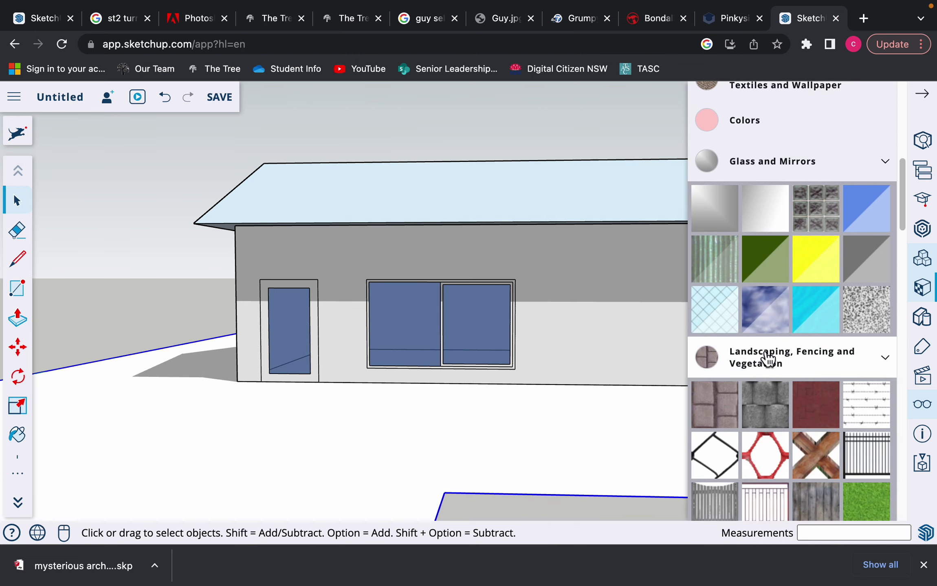
click(873, 503)
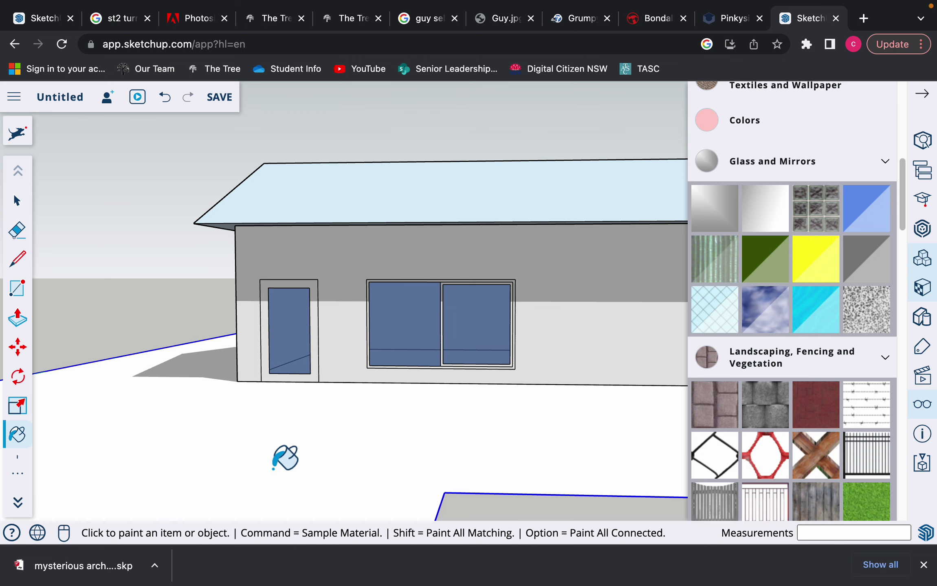
click(285, 458)
mouse_move(508, 356)
middle_down()
mouse_move(328, 450)
mouse_move(344, 441)
middle_up()
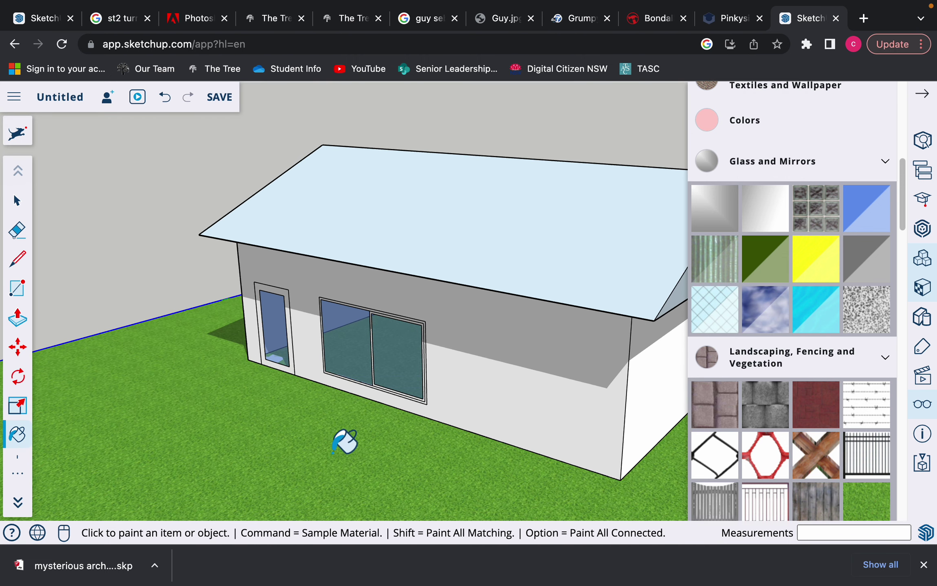
- Select the roof group and paint it with the dark grey-brown shingle material from the Roofing collection
click(18, 203)
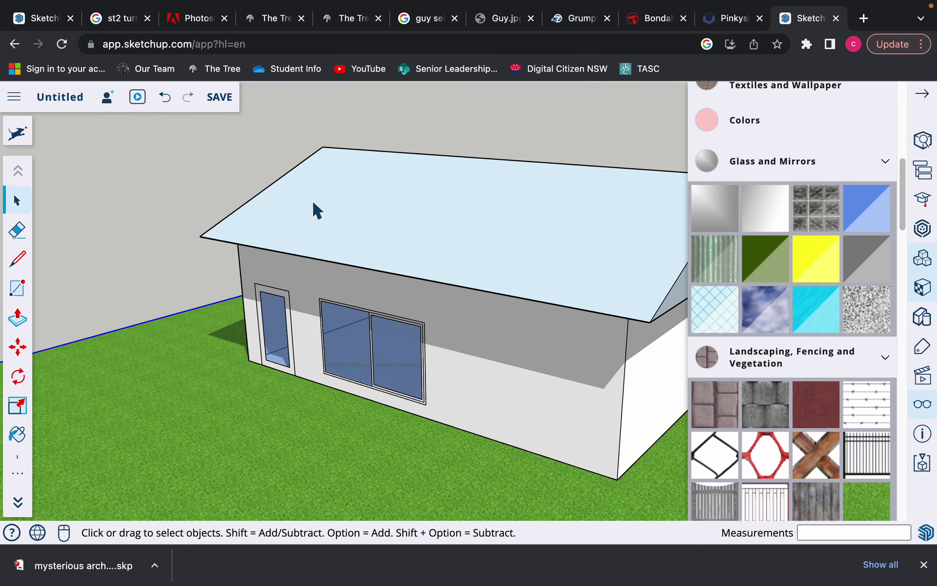
click(314, 203)
scroll(760, 274, up, 10)
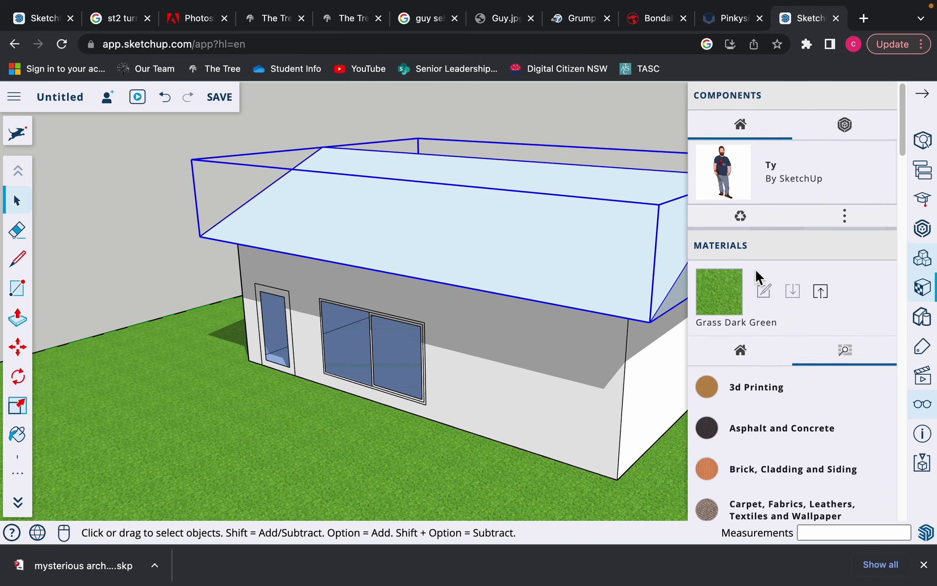
scroll(759, 277, down, 18)
scroll(759, 276, up, 8)
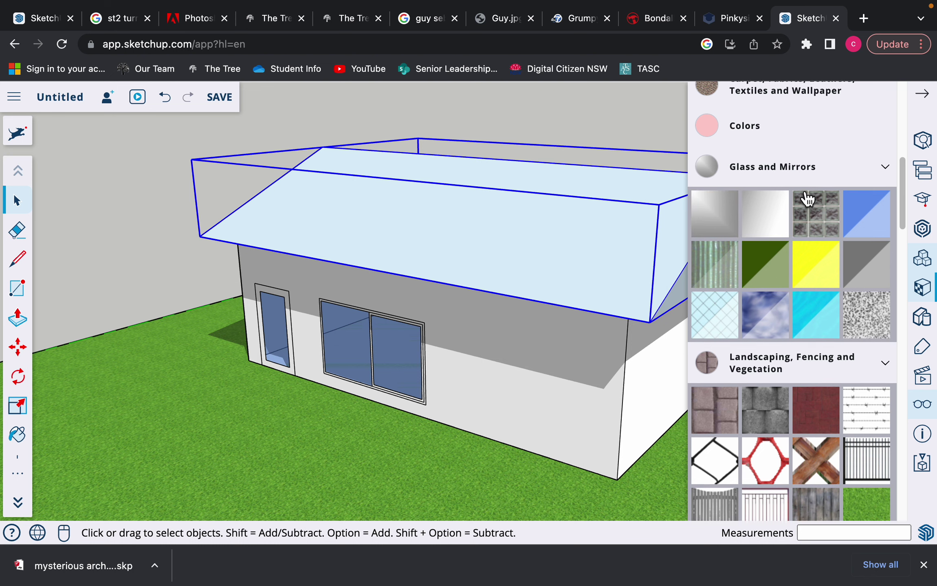
scroll(805, 199, up, 2)
scroll(805, 200, up, 3)
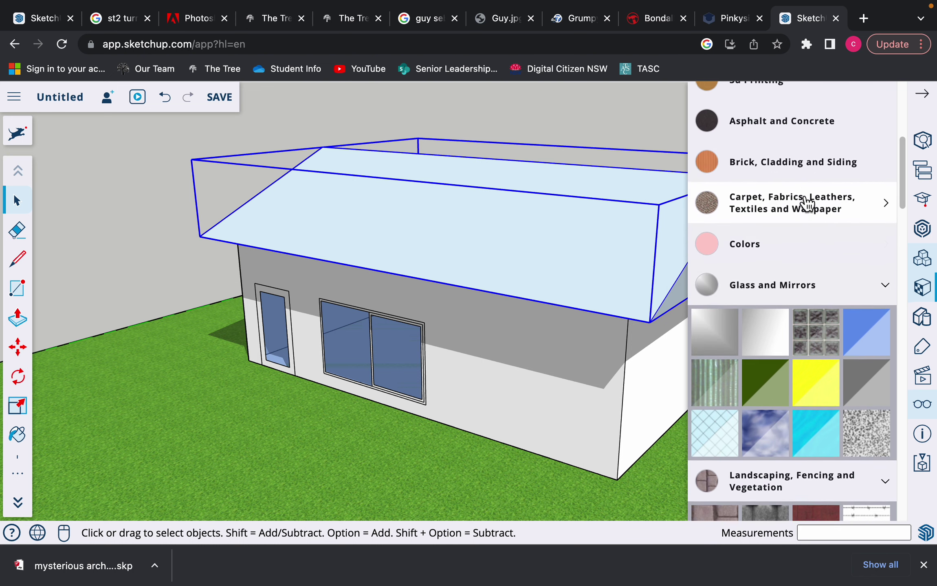
scroll(806, 206, down, 15)
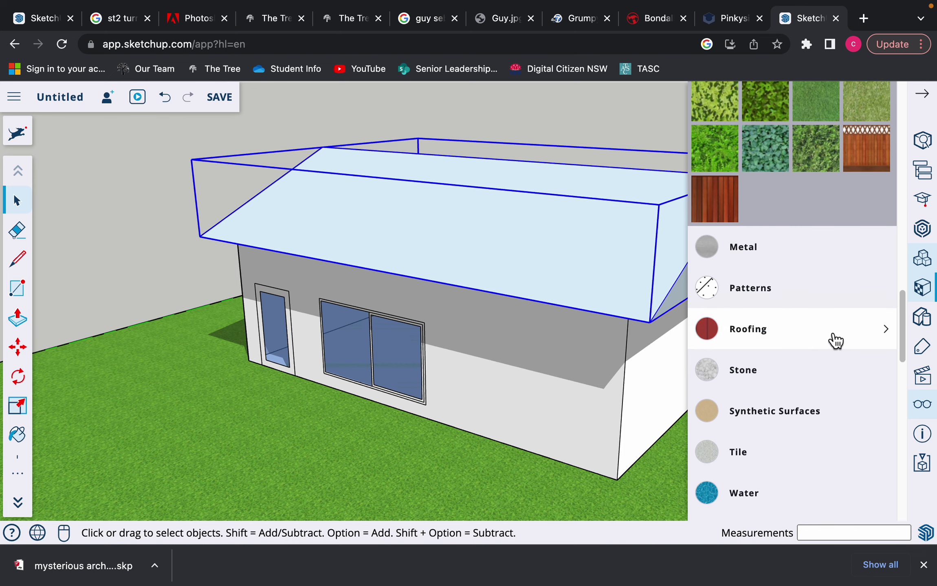
click(751, 338)
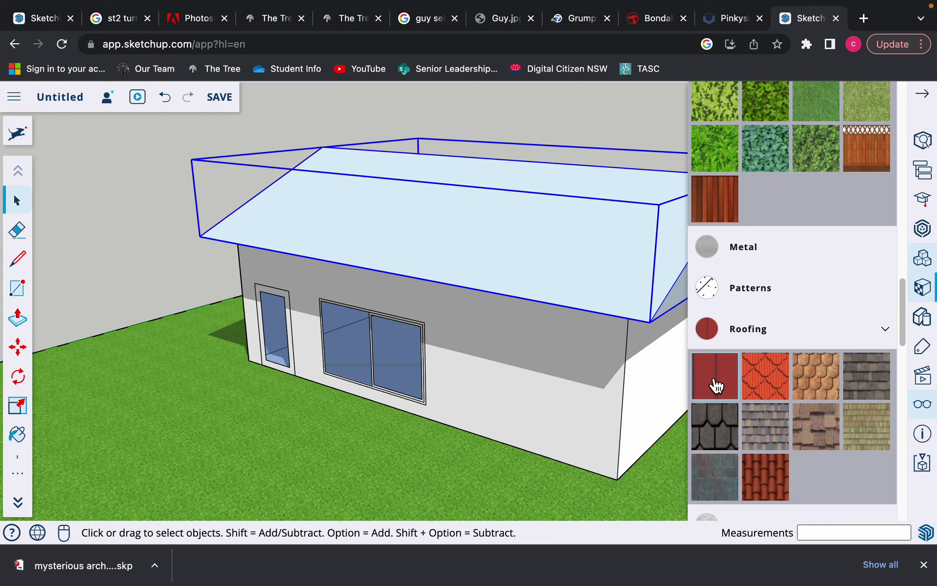
click(867, 381)
click(529, 271)
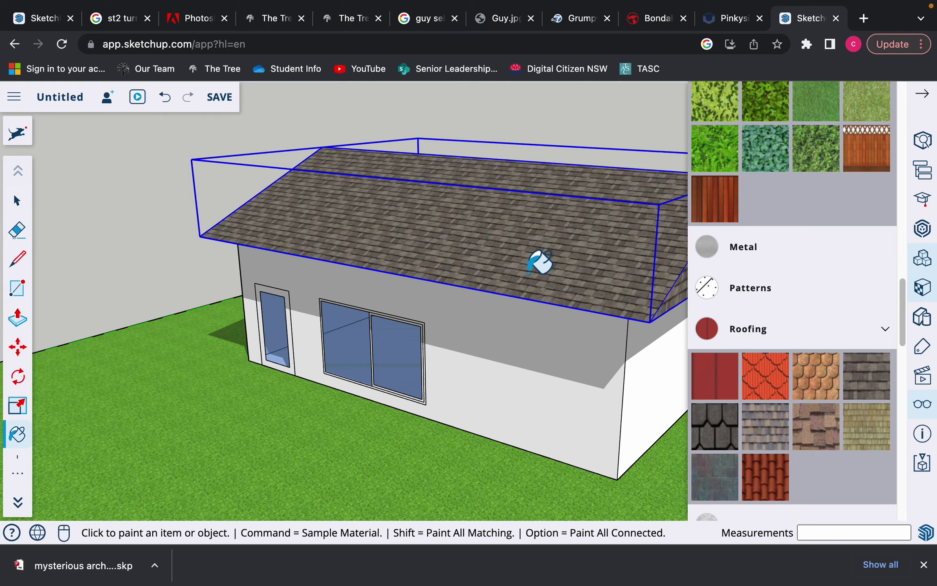
- Measure the long outer edge of the lawn beside the house, corner to corner, with the Tape Measure
mouse_move(559, 302)
middle_down()
mouse_move(383, 391)
mouse_move(330, 182)
mouse_move(101, 345)
mouse_move(672, 351)
mouse_move(722, 342)
middle_up()
mouse_move(531, 350)
middle_down()
mouse_move(460, 346)
mouse_move(641, 347)
mouse_move(495, 370)
mouse_move(280, 345)
mouse_move(291, 359)
middle_up()
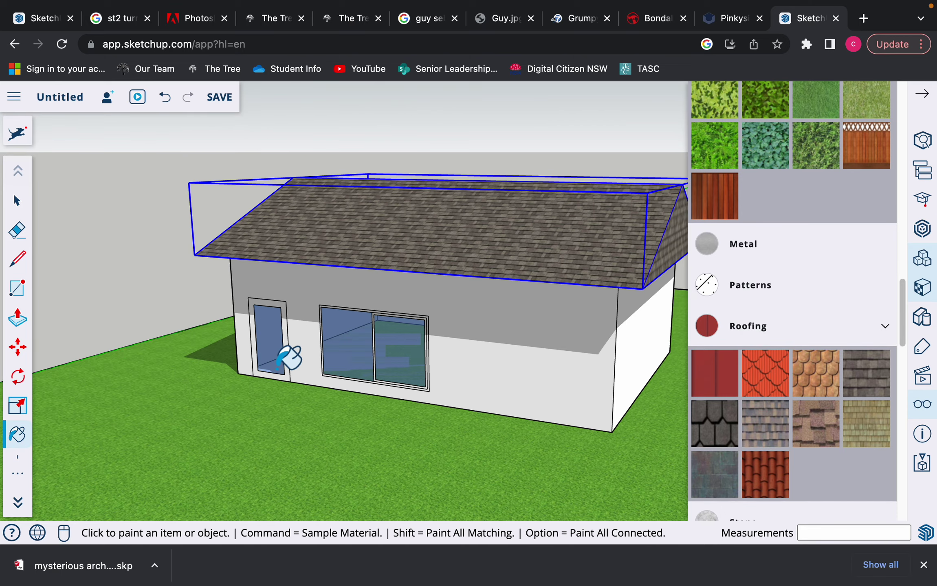
scroll(293, 362, up, 3)
scroll(292, 362, down, 5)
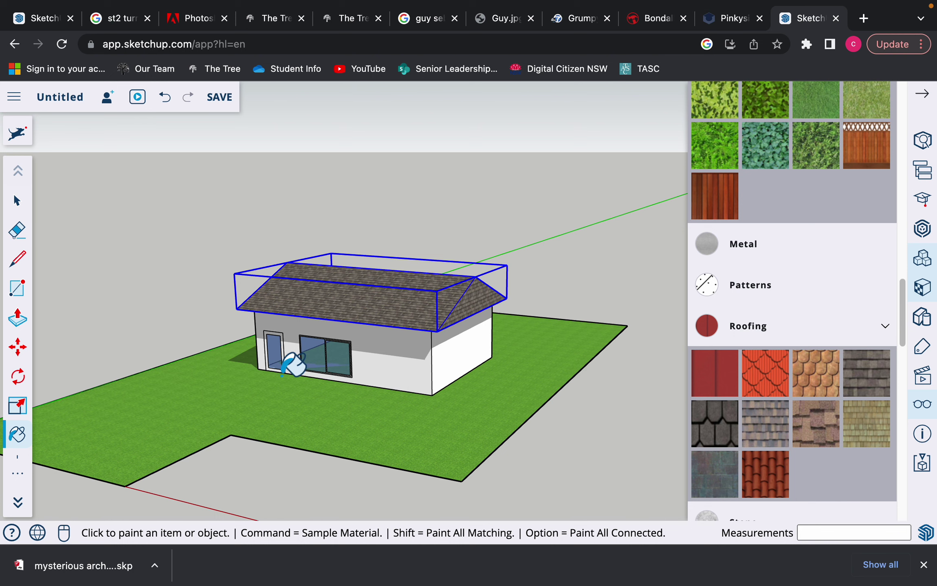
scroll(292, 364, down, 2)
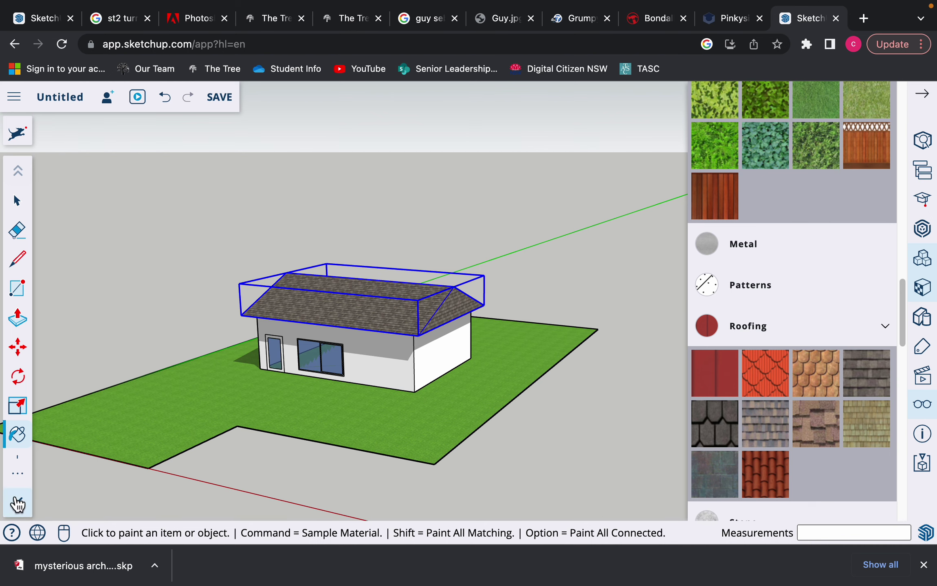
click(15, 476)
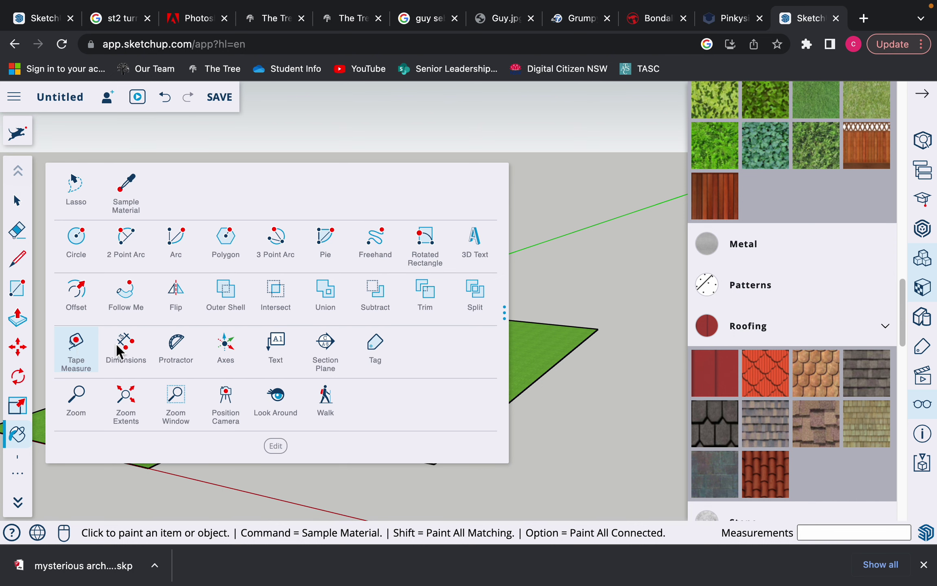
click(76, 347)
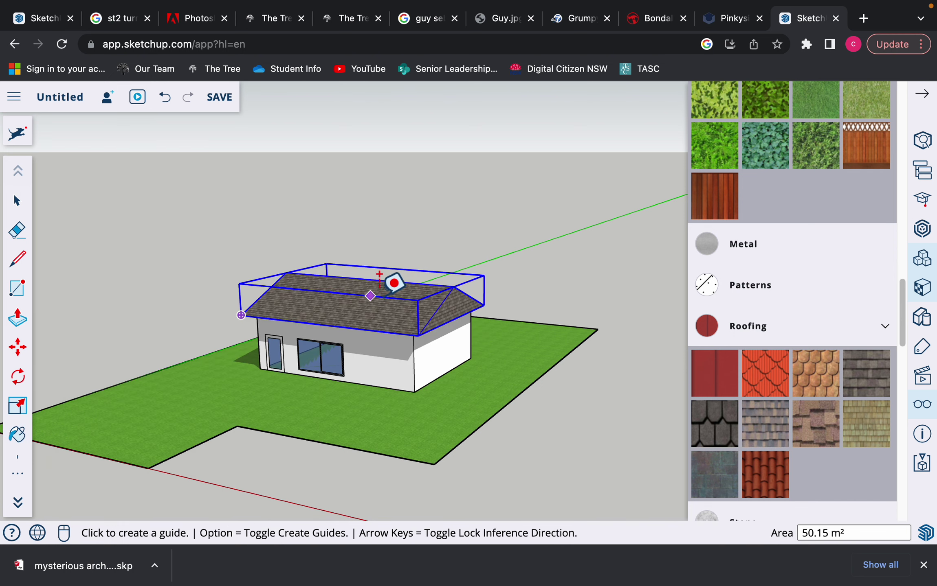
click(434, 464)
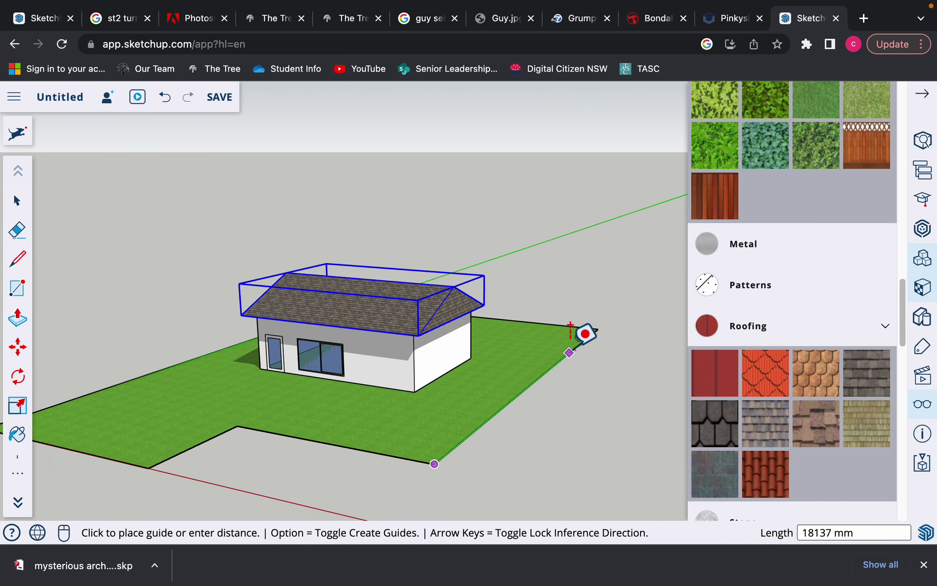
click(598, 330)
click(597, 329)
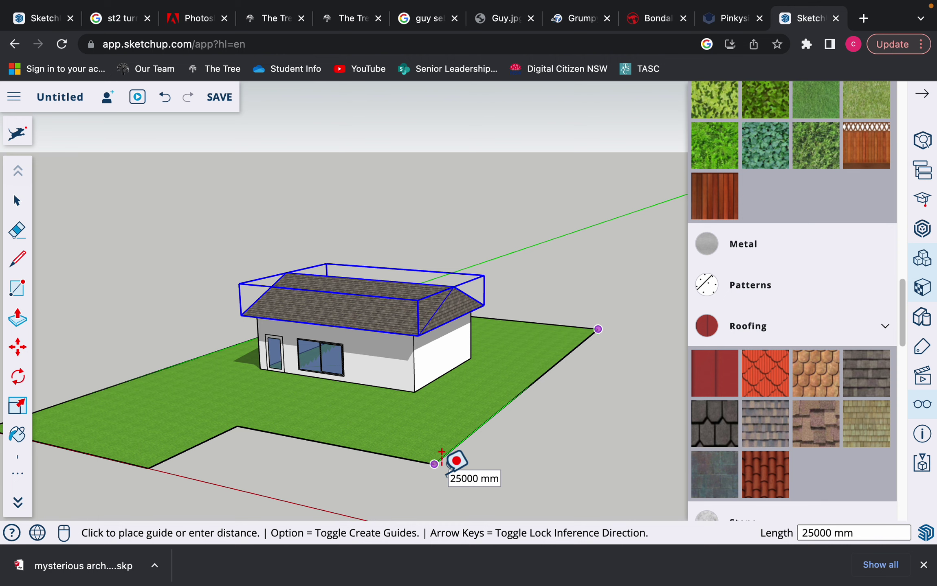
- Add a dimension to the lawn's long outer edge beside the house and place it upright above that edge
click(17, 480)
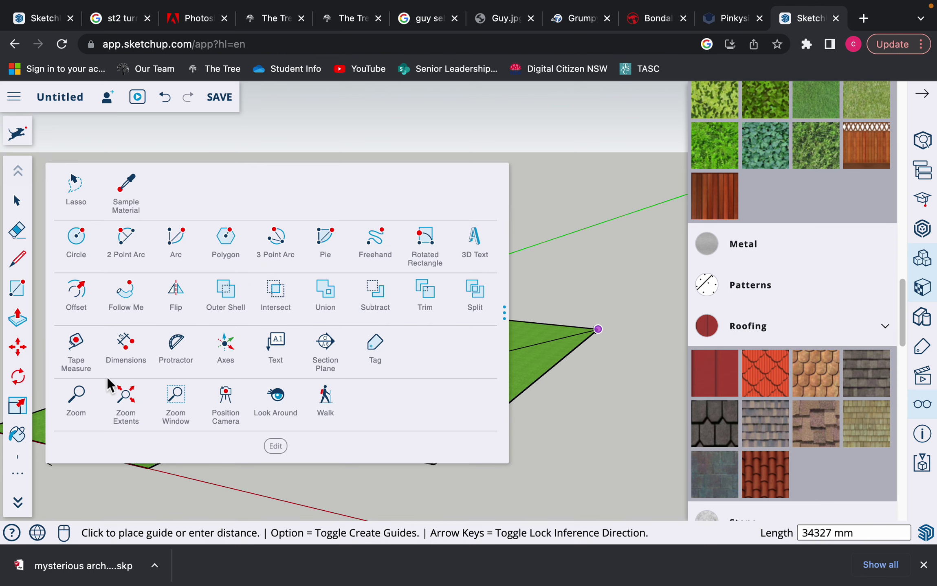
click(126, 346)
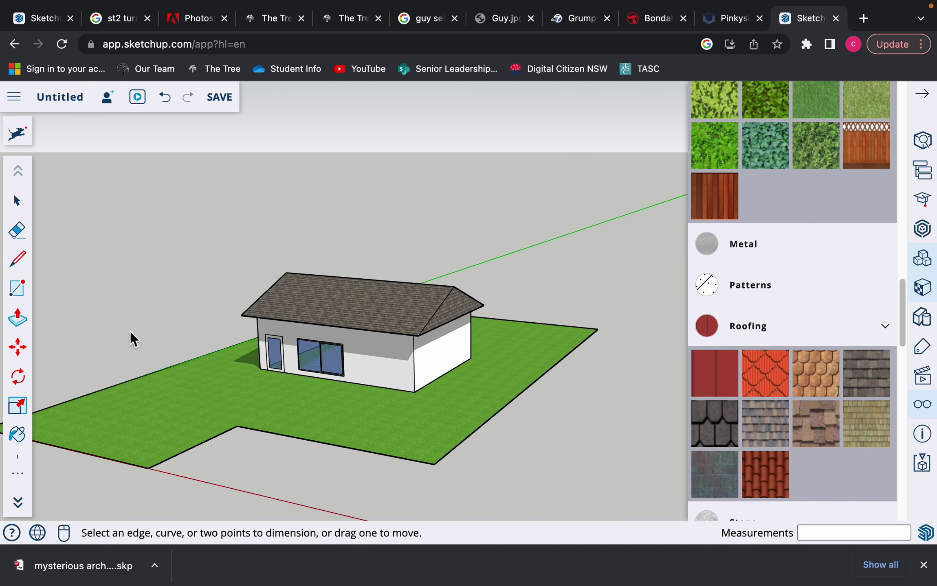
click(440, 467)
click(599, 329)
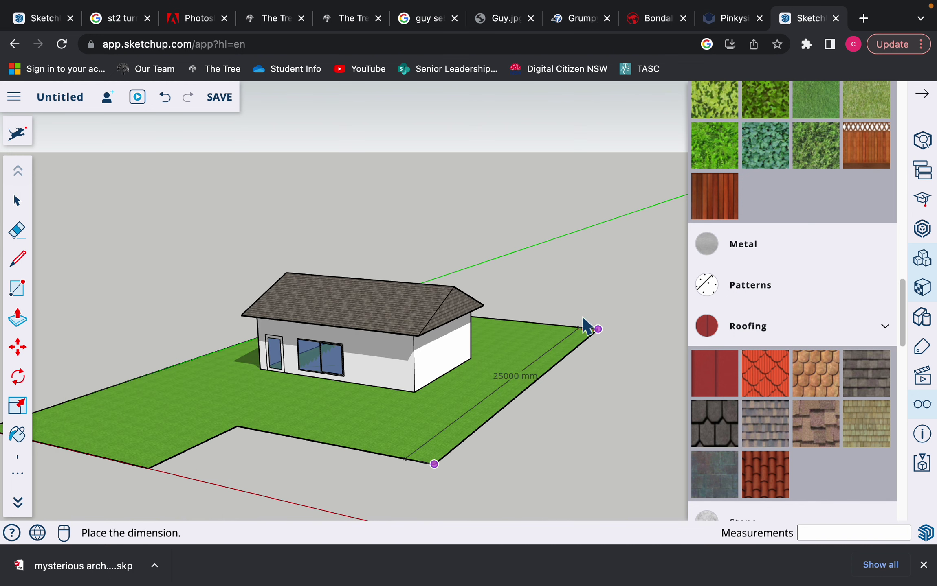
click(528, 162)
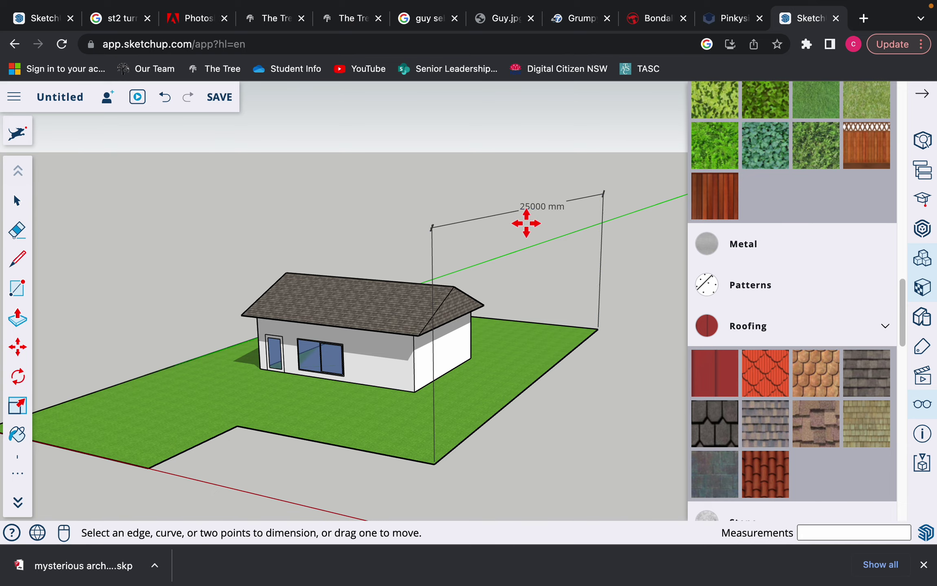
middle_drag(628, 414, 391, 430)
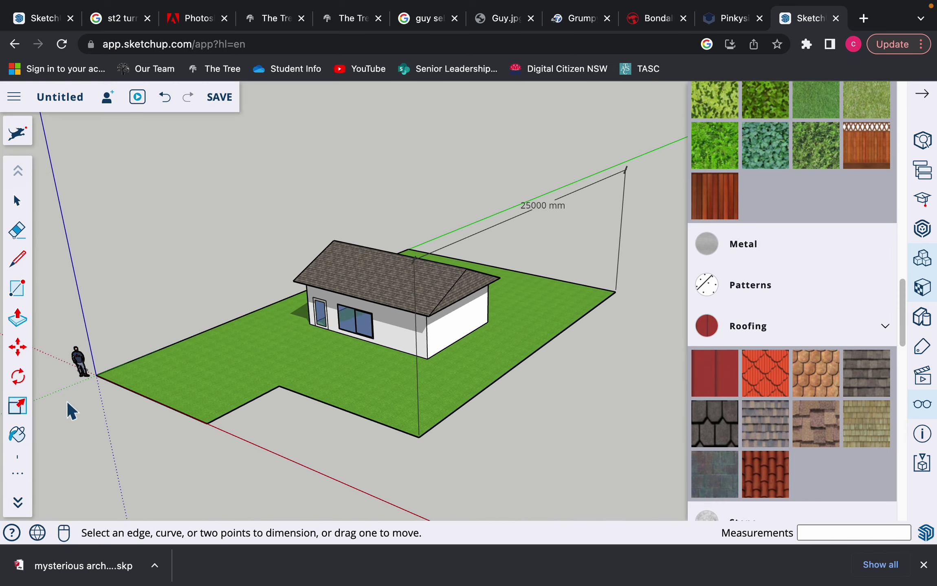